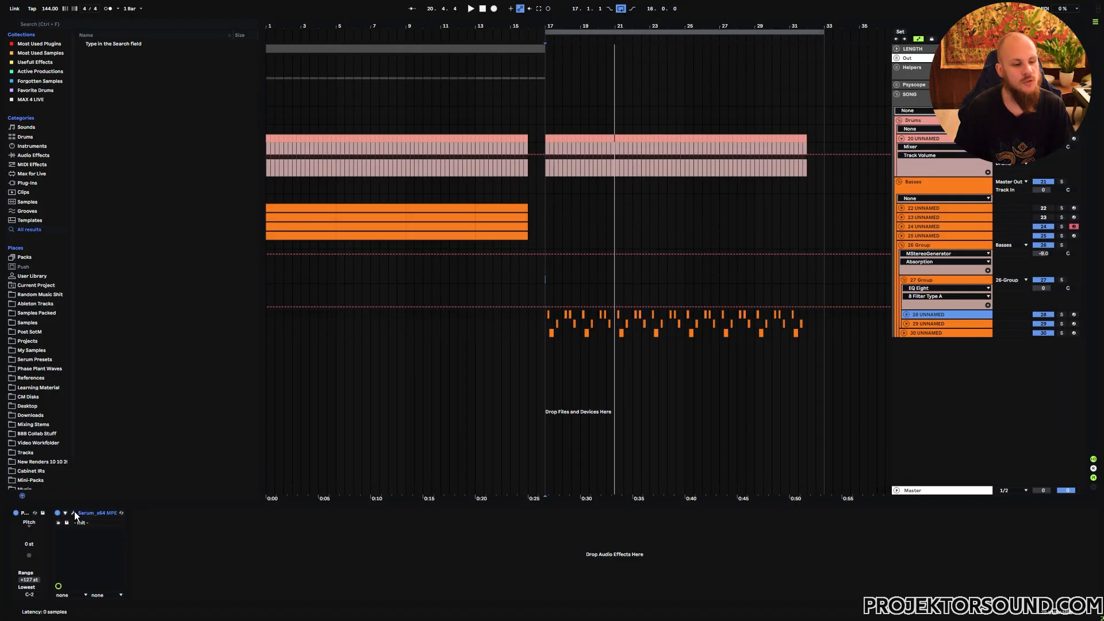
# - Open the bass track's Serum instance and inspect the Oscillator A and Oscillator B wavetables in the table editor
pyautogui.click(74, 513)
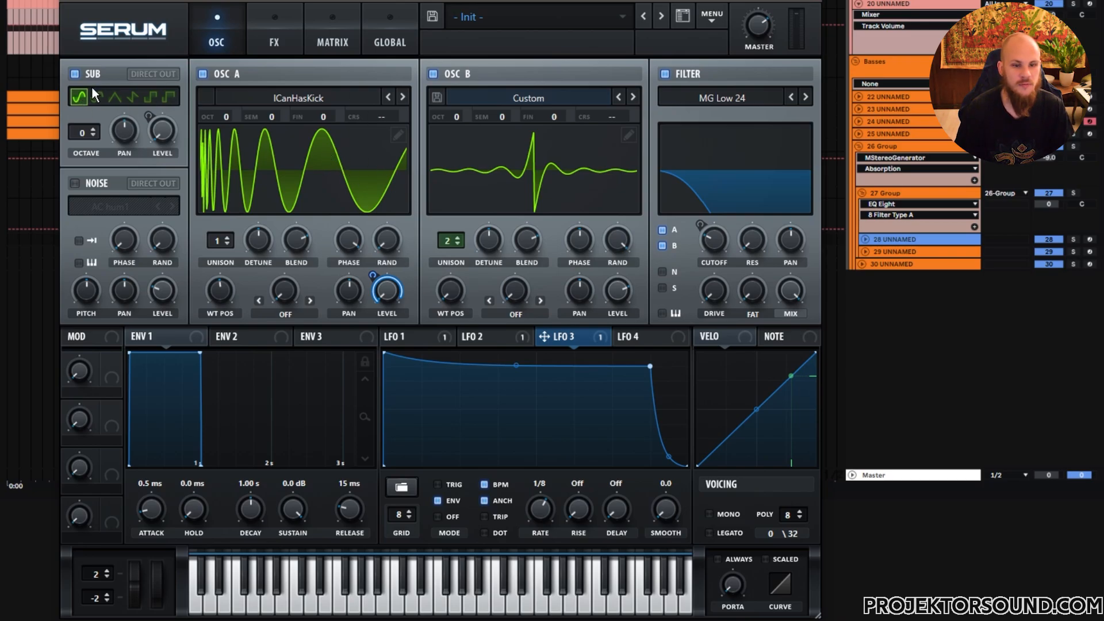
pyautogui.click(399, 135)
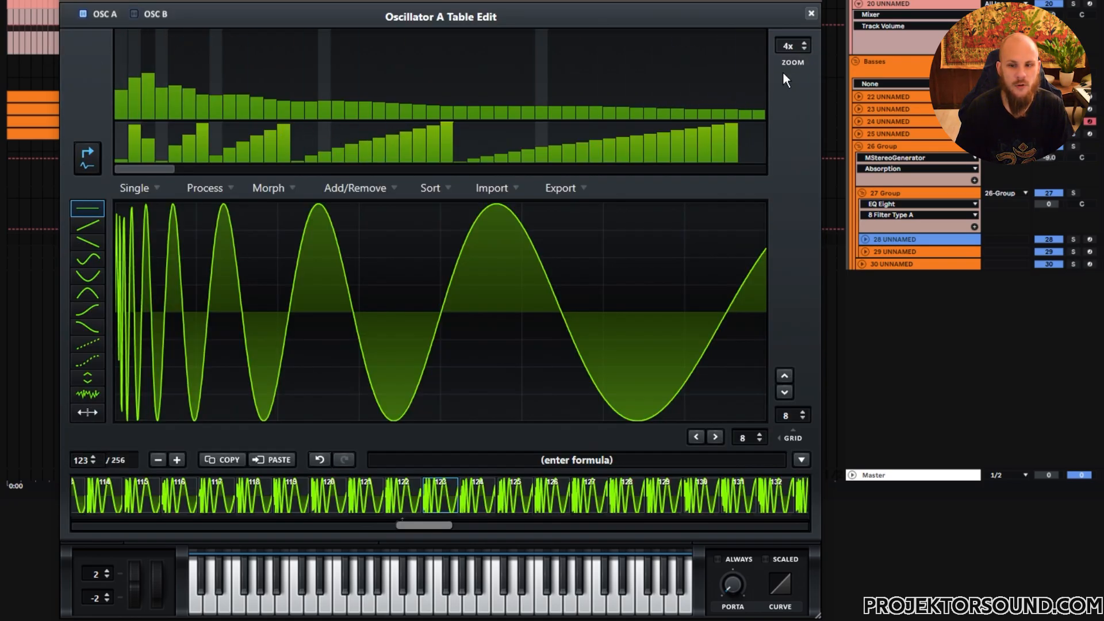
pyautogui.click(811, 14)
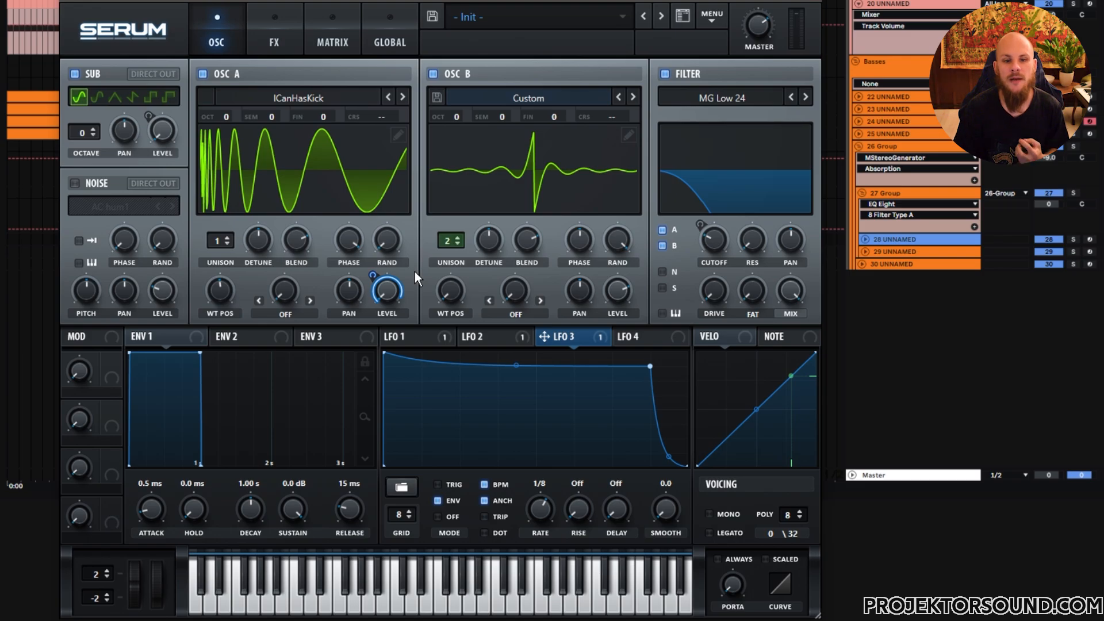
pyautogui.click(630, 136)
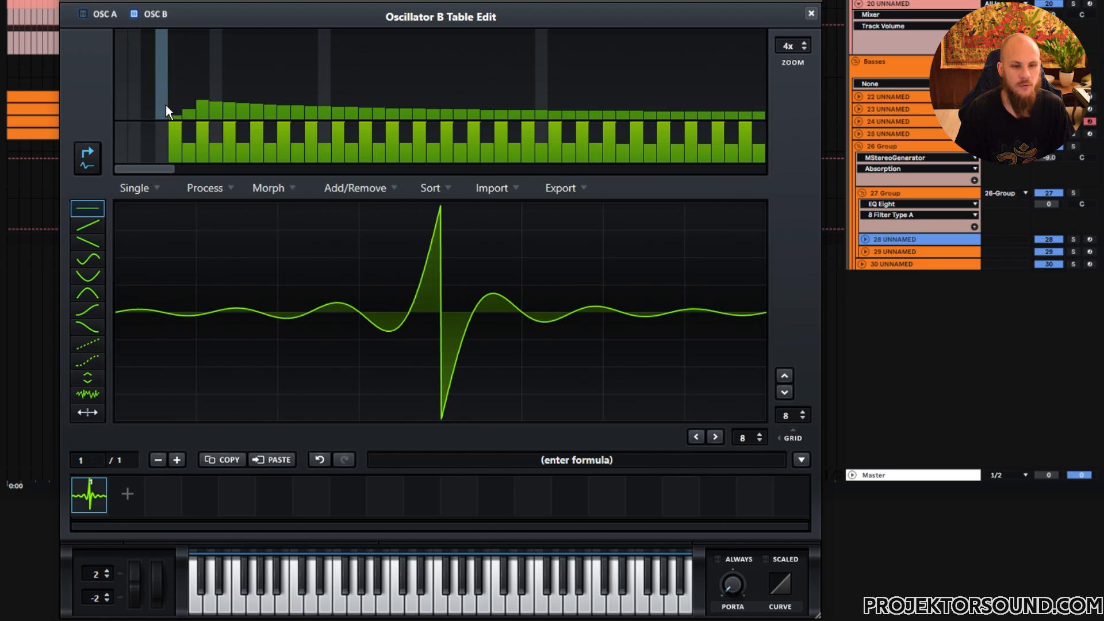
pyautogui.click(811, 13)
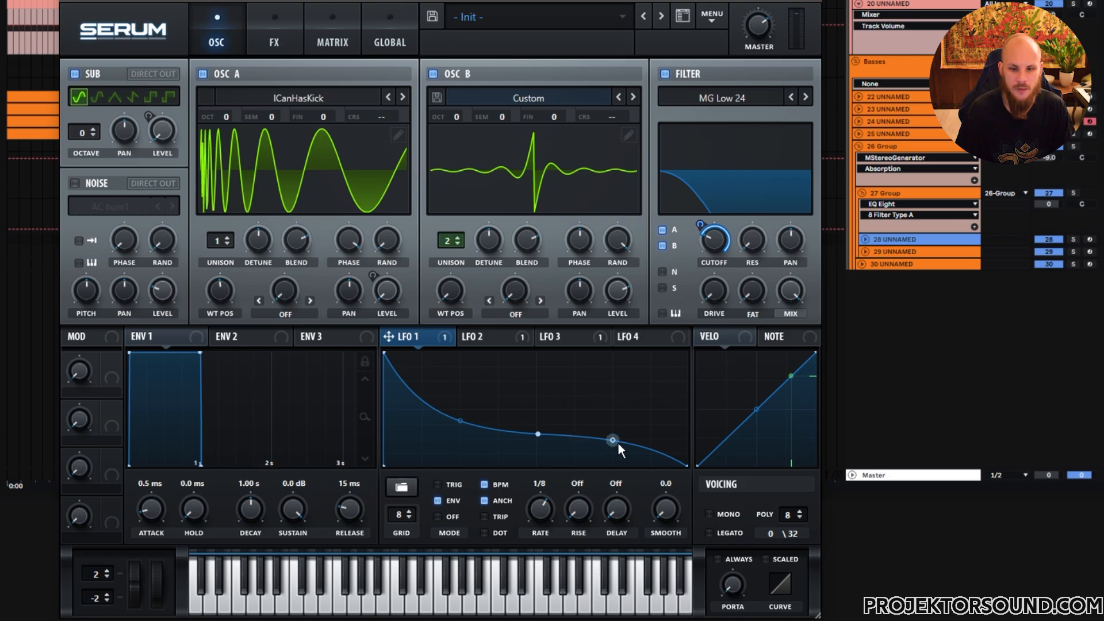
# - View the LFO 2 and LFO 3 shapes, then close the Serum window
pyautogui.click(481, 340)
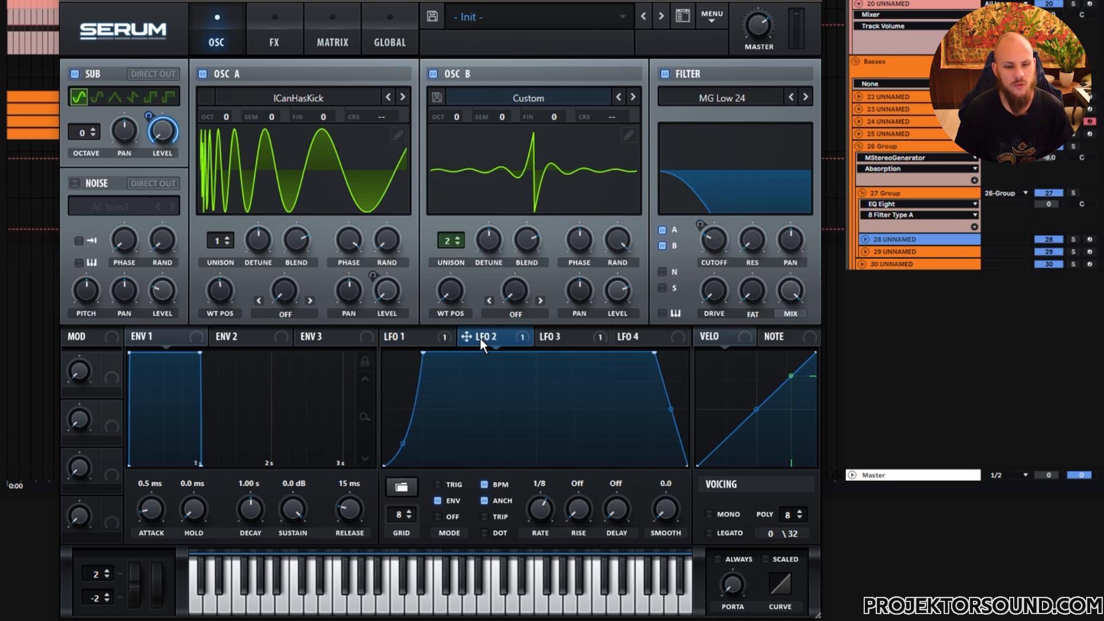
pyautogui.click(557, 336)
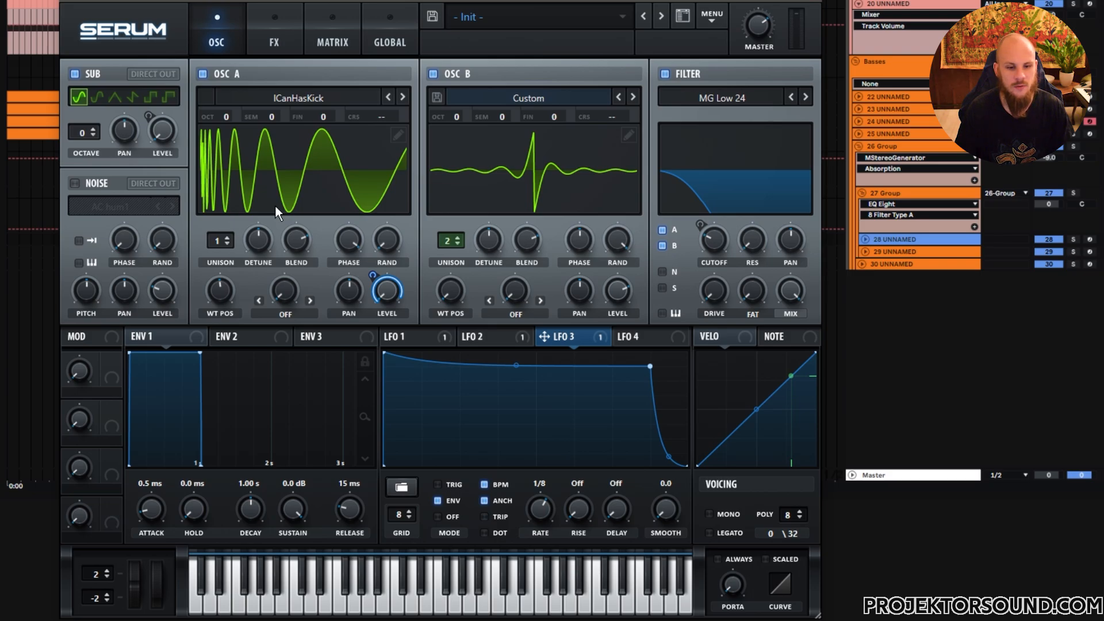
pyautogui.click(277, 38)
pyautogui.click(330, 43)
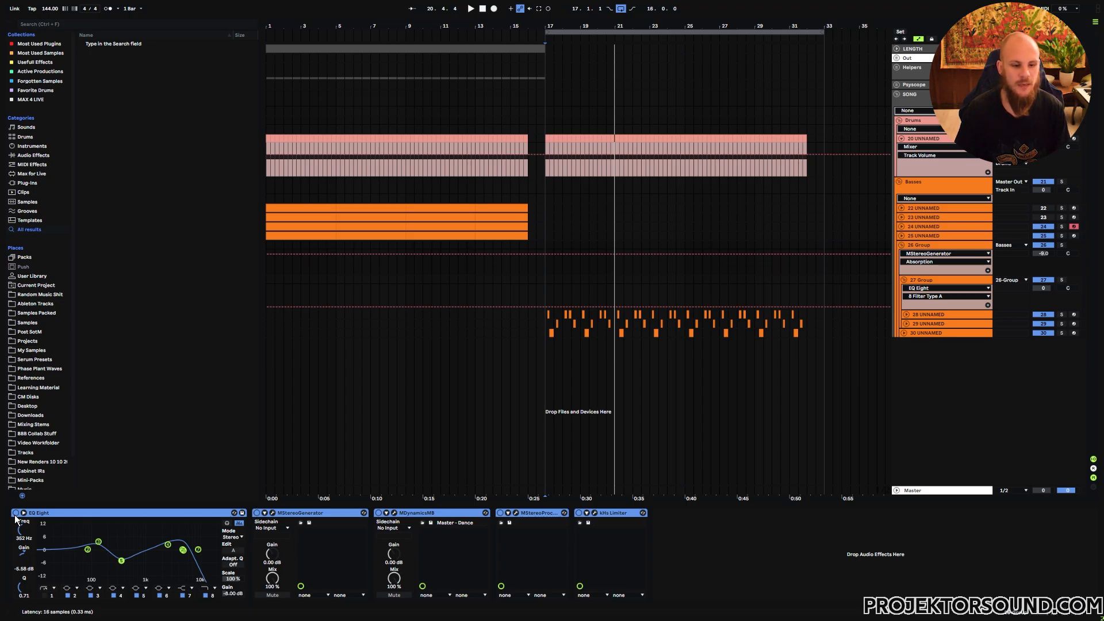
# - Play the arrangement while toggling the group's EQ Eight off and on to compare the sound
pyautogui.click(15, 512)
pyautogui.press('space')
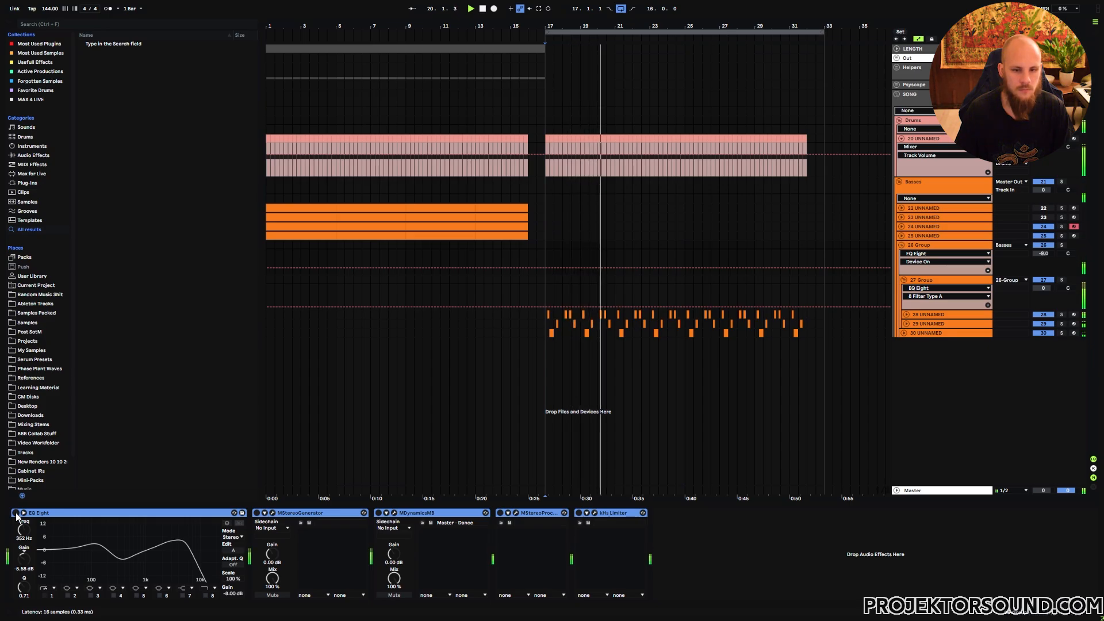
pyautogui.click(16, 513)
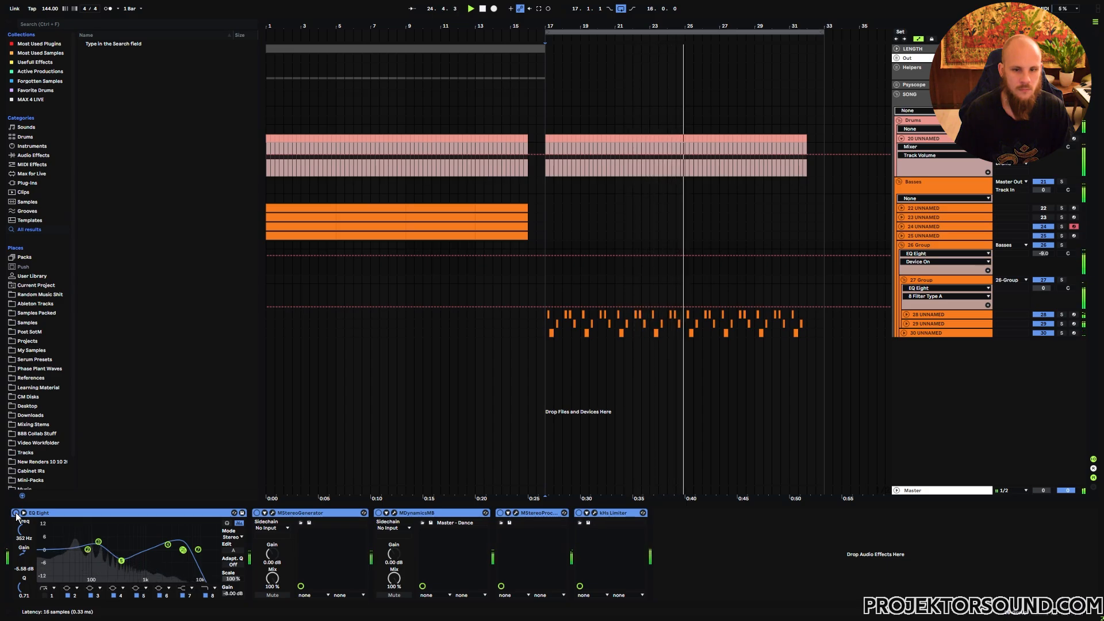
pyautogui.press('space')
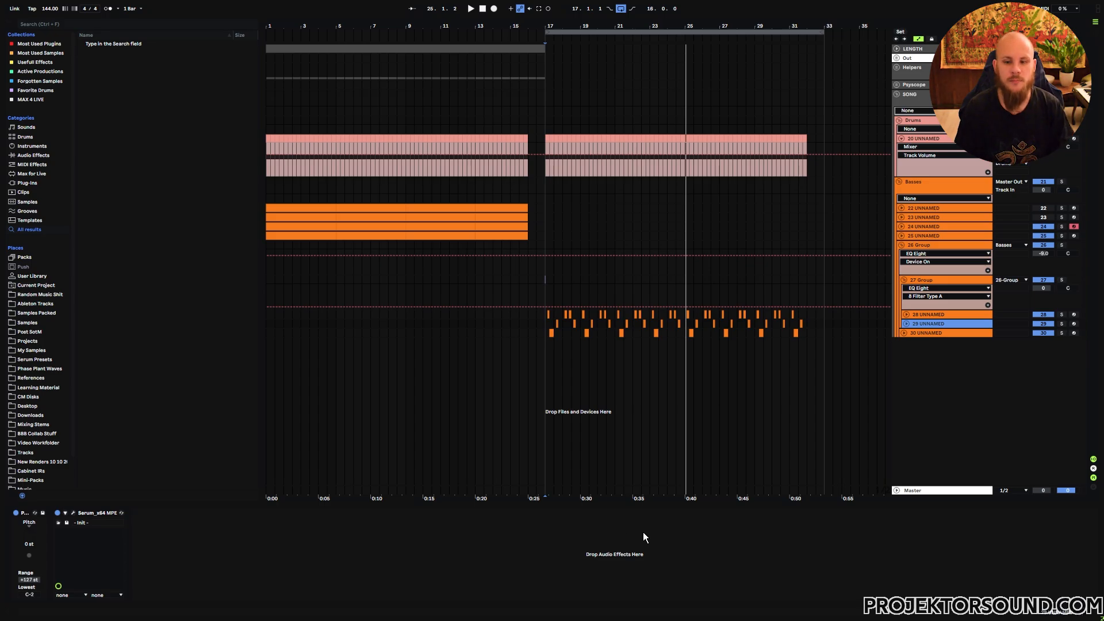
# - Open the next bass track's Serum instance and view its LFO 2 and LFO 1 shapes
pyautogui.click(73, 513)
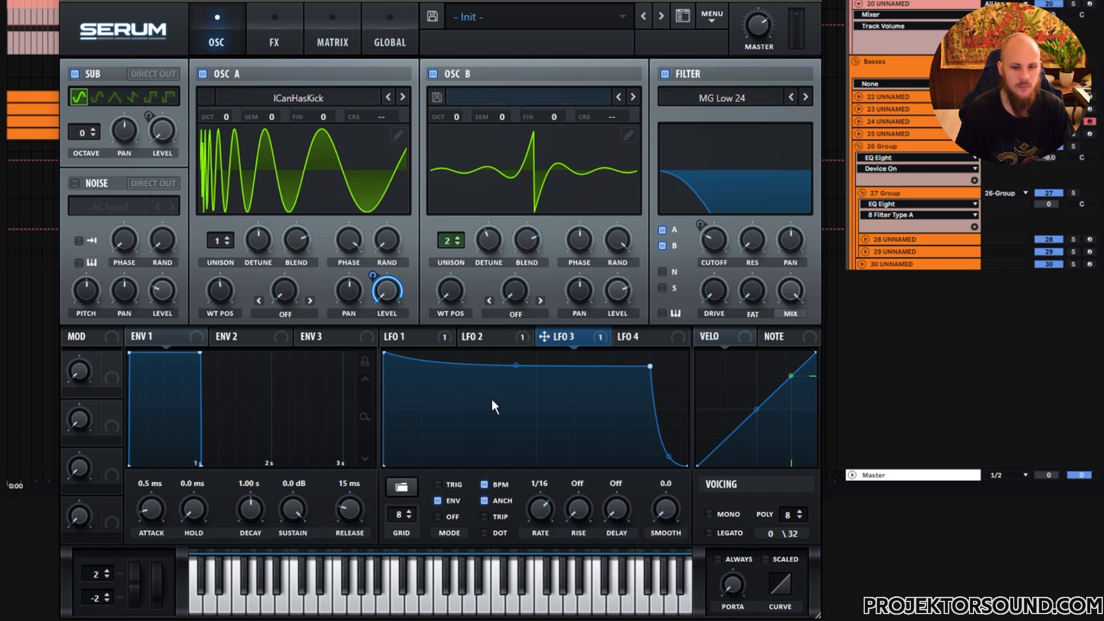
pyautogui.click(502, 340)
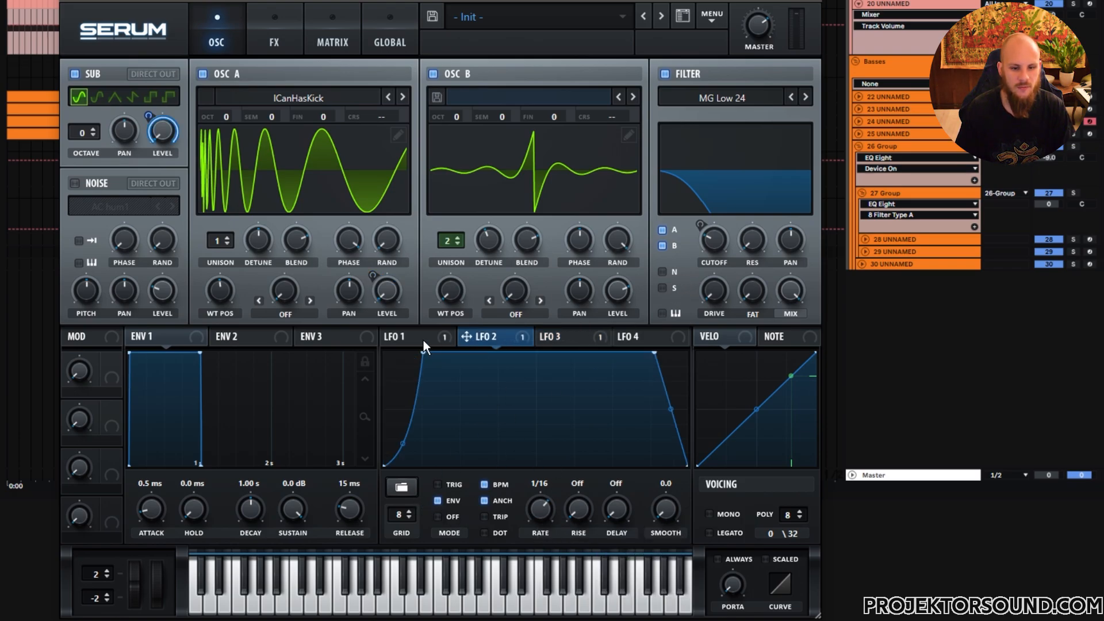
pyautogui.click(423, 340)
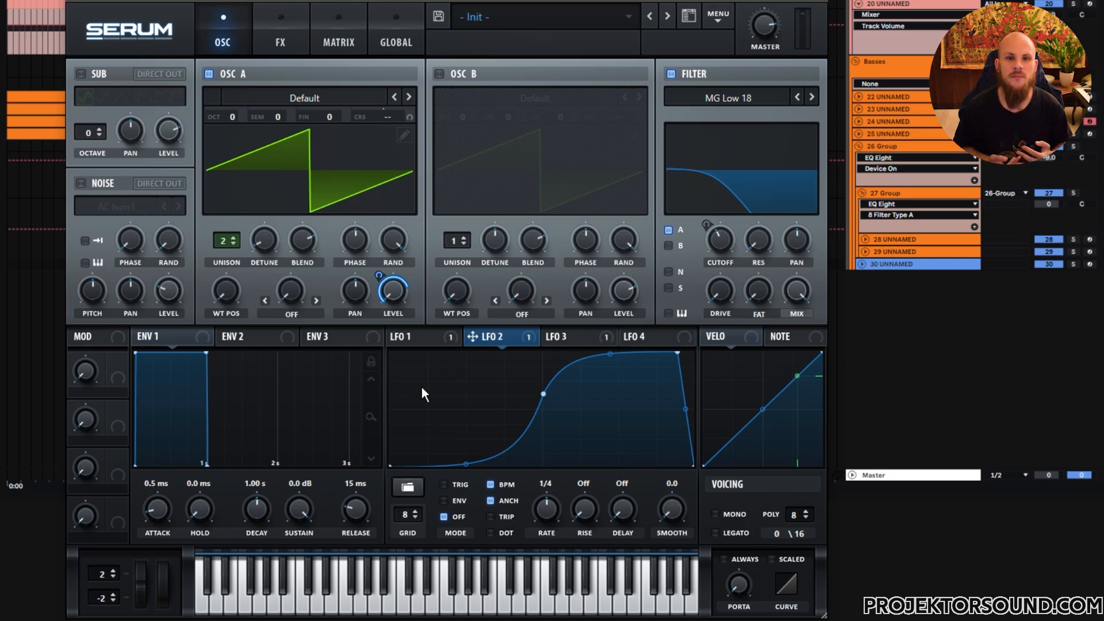
# - Enable Oscillator B, load the ICanHasKick wavetable from the Digital category, and raise its wavetable position
pyautogui.click(438, 74)
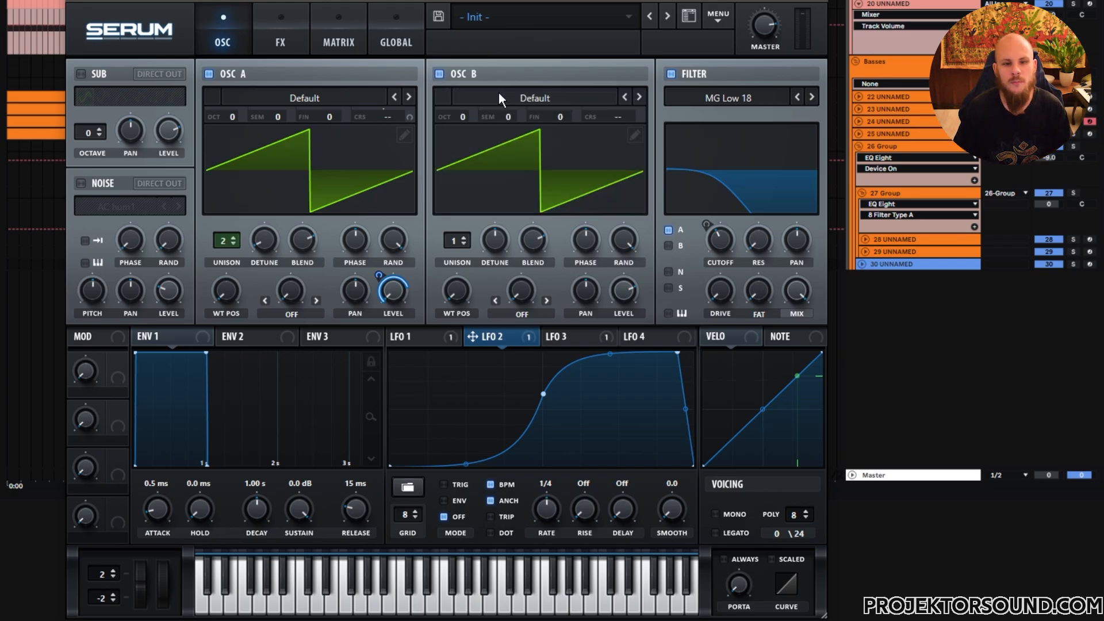
pyautogui.click(500, 98)
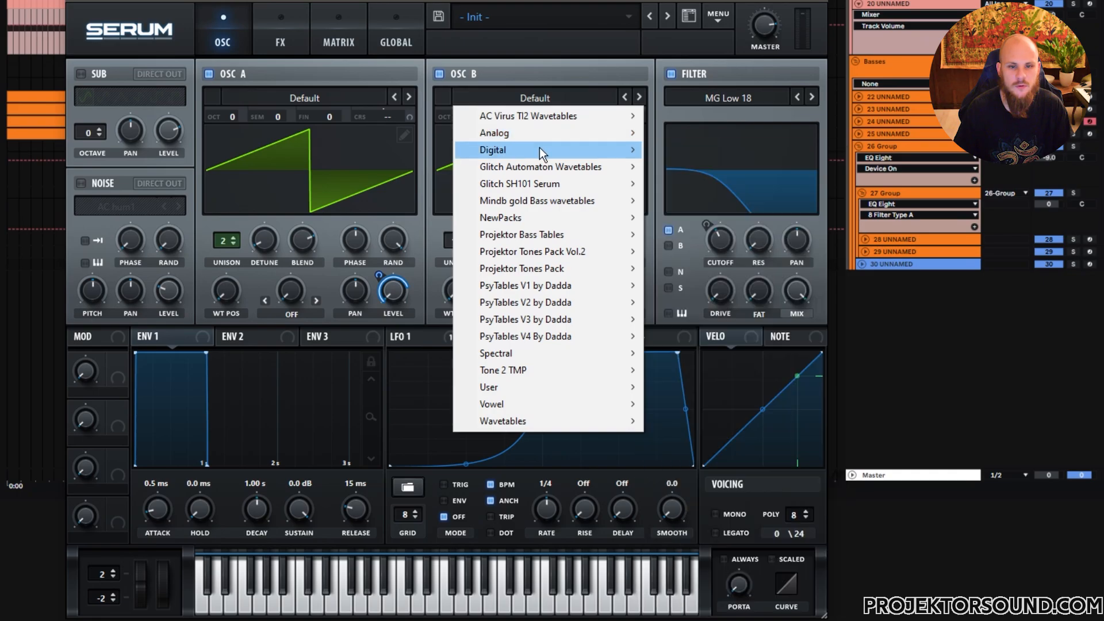
pyautogui.moveTo(573, 153)
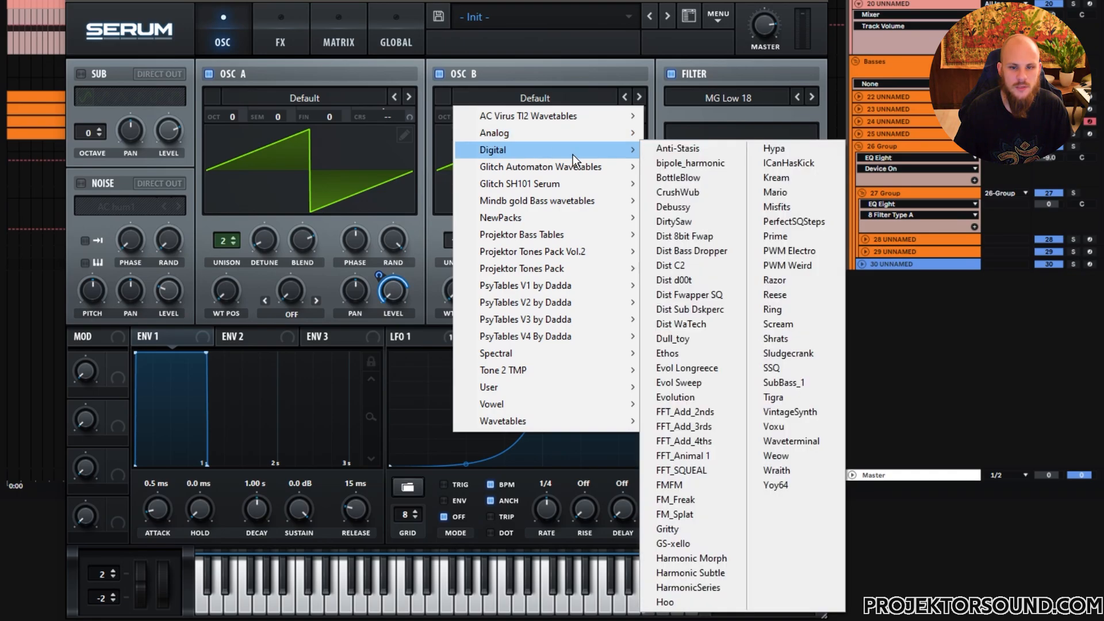
pyautogui.click(784, 163)
pyautogui.moveTo(462, 299); pyautogui.dragTo(489, 221)
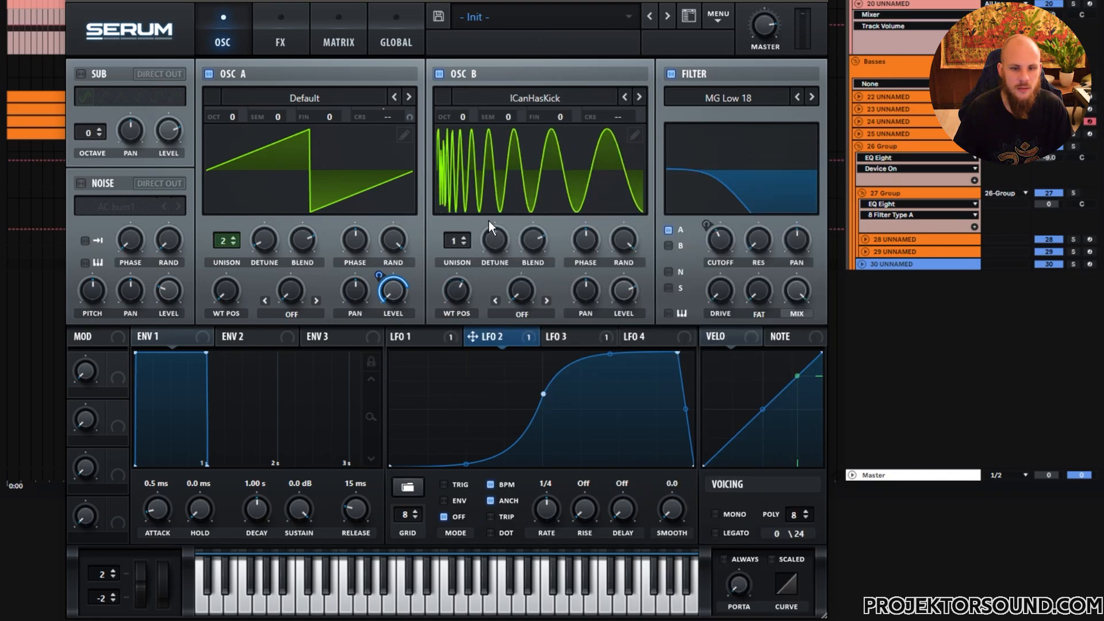
# - Inspect Oscillator B's wavetable frames in the table editor
pyautogui.click(634, 136)
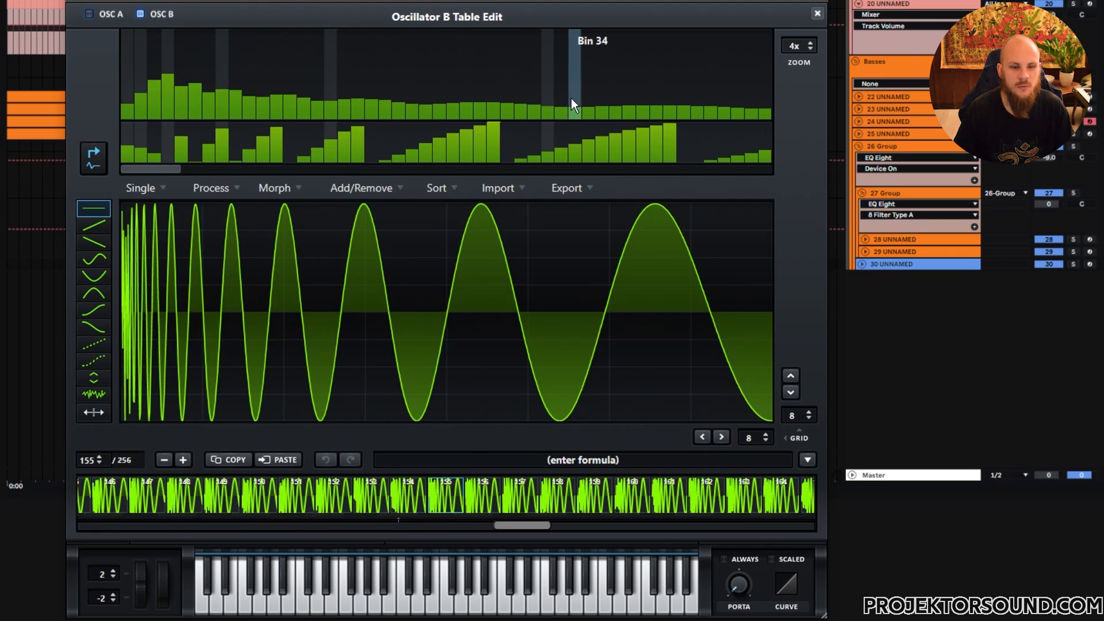
pyautogui.click(817, 12)
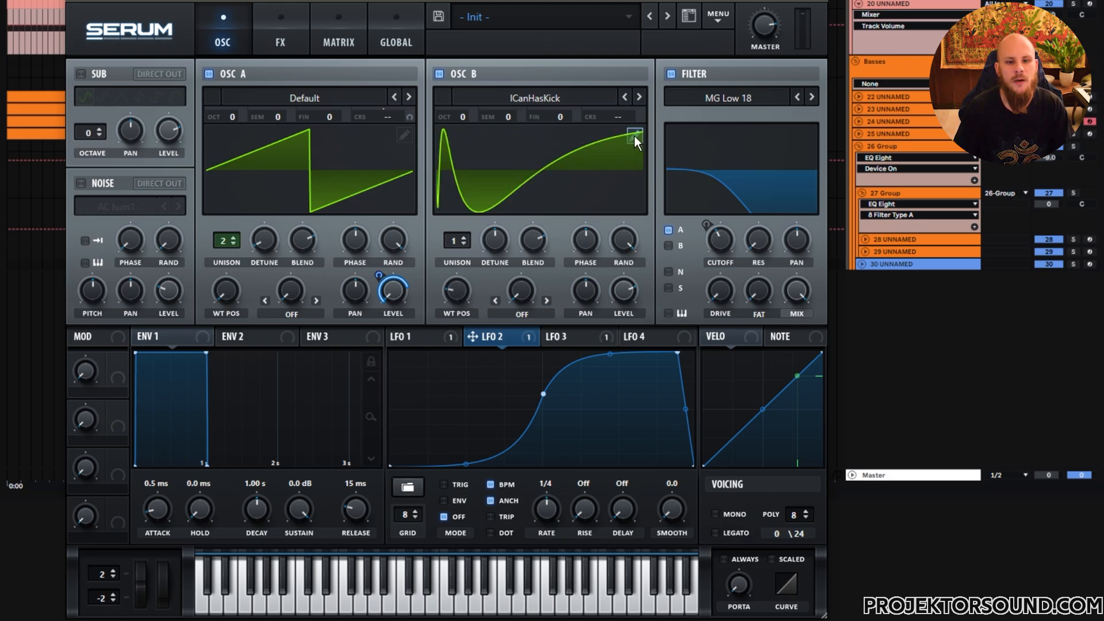
pyautogui.click(634, 136)
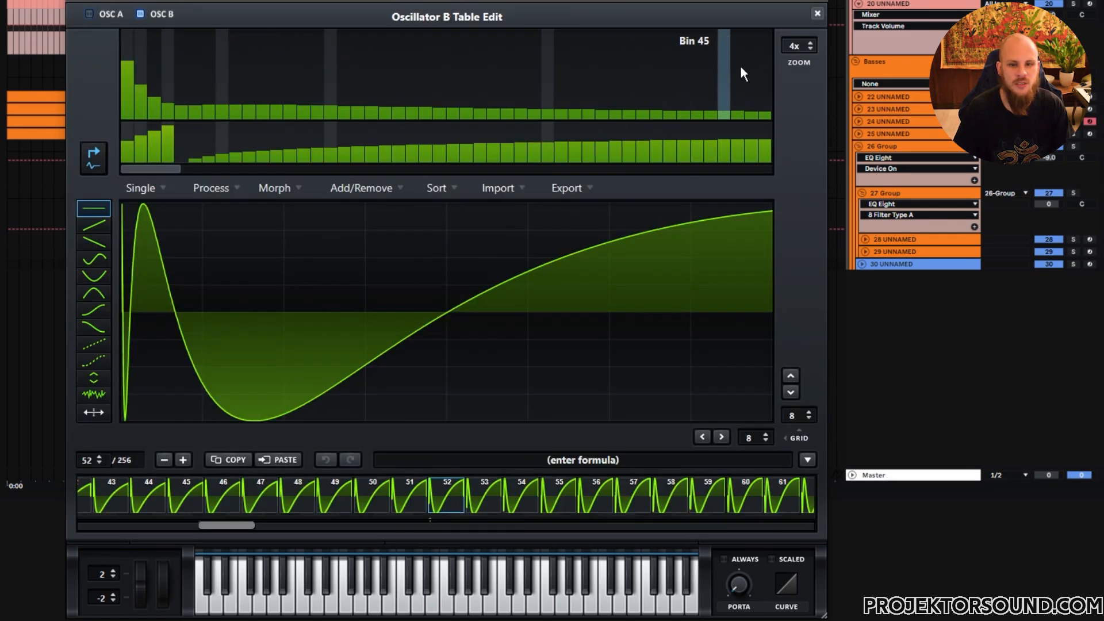
pyautogui.click(817, 13)
# - Review the LFO 1 and LFO 3 shapes and open the modulation matrix to see the LFO assignments
pyautogui.click(404, 137)
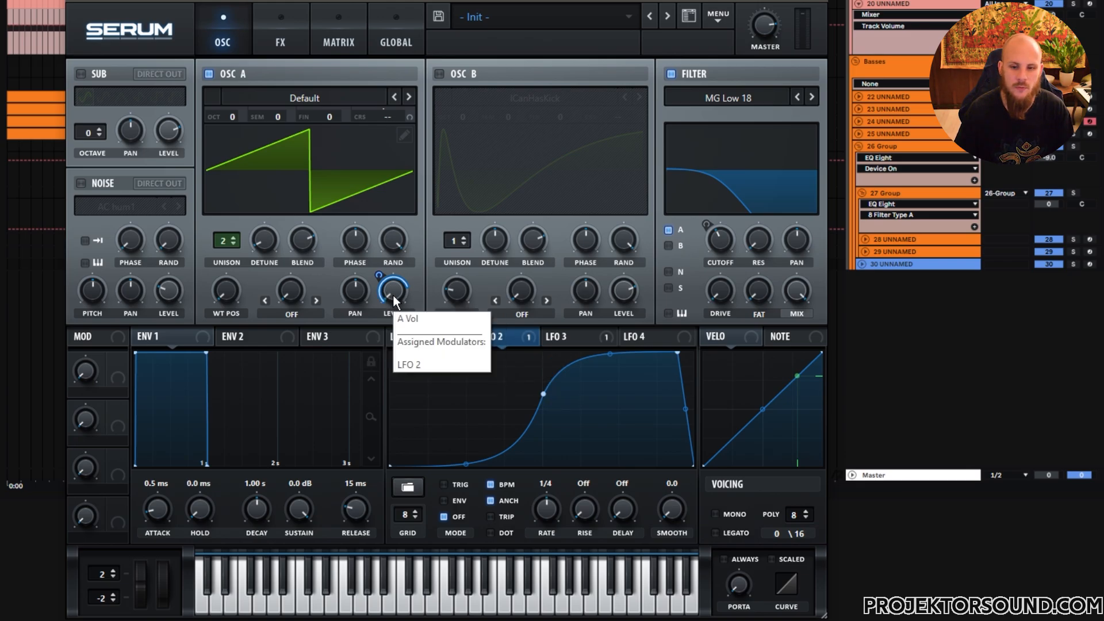
pyautogui.click(428, 339)
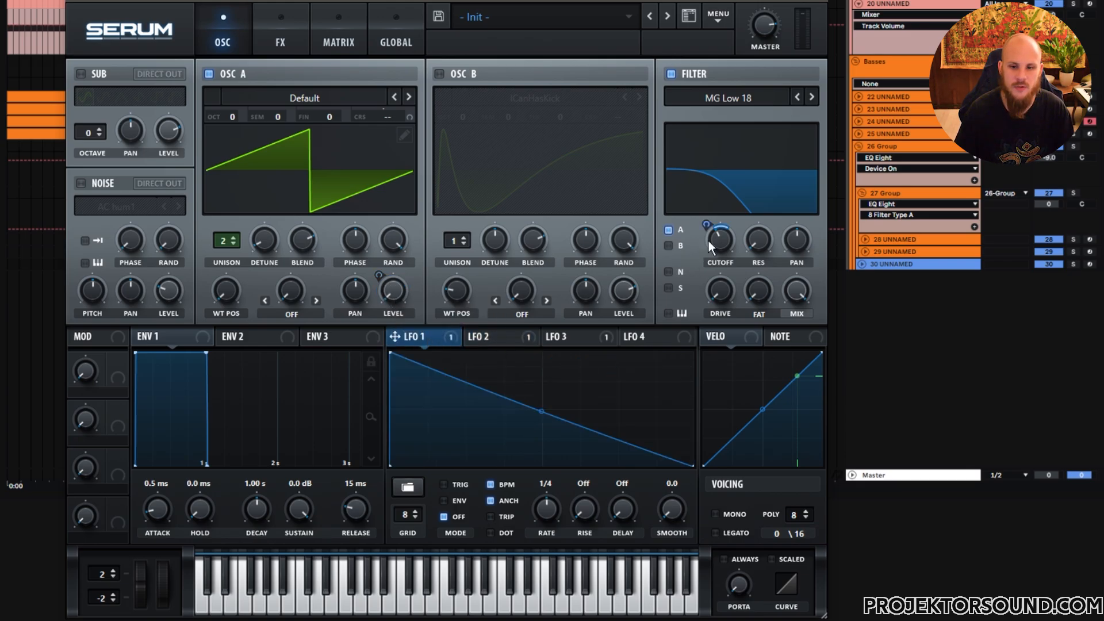
pyautogui.click(565, 339)
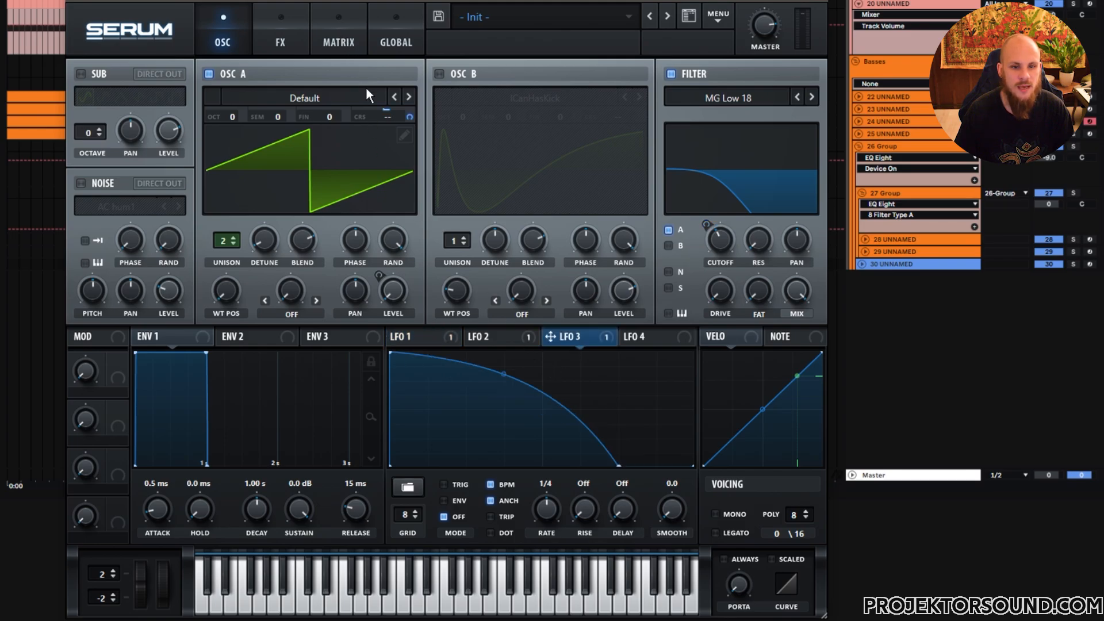
pyautogui.rightClick(392, 117)
pyautogui.click(397, 141)
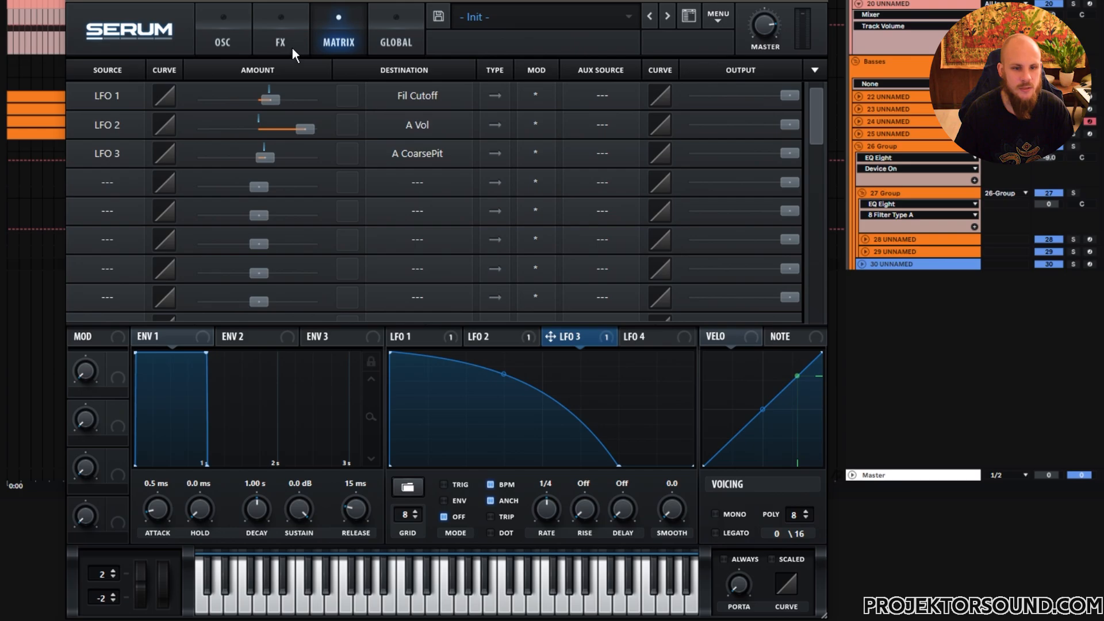
# - Solo the last bass track, play it, and bring the plugin window back
pyautogui.hotkey('ctrl', 'alt', 'p')
pyautogui.click(1073, 264)
pyautogui.click(390, 263)
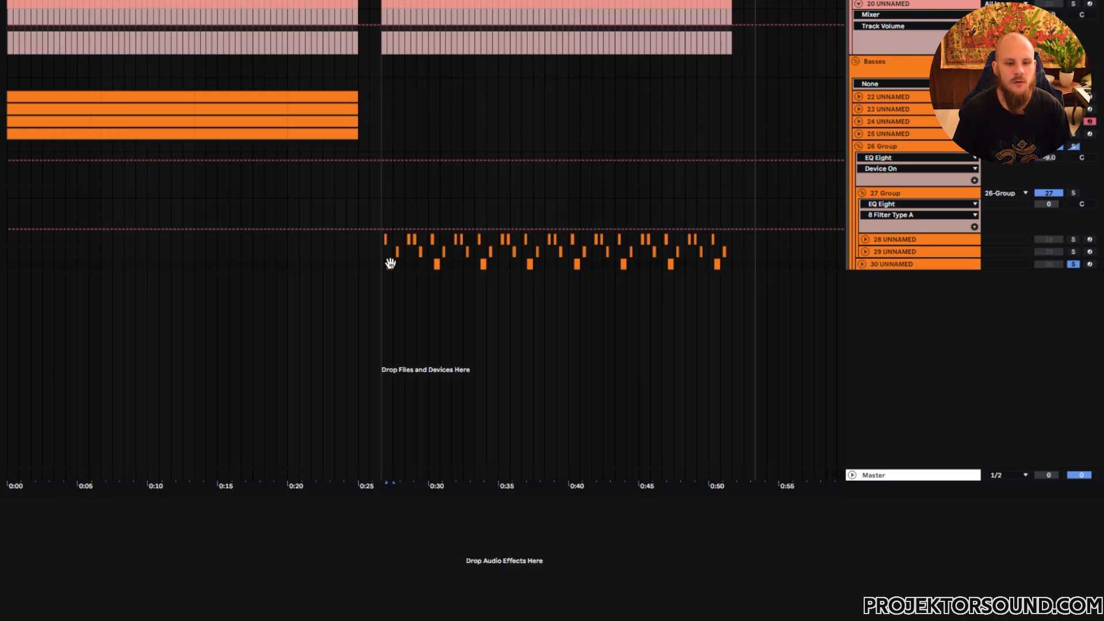
pyautogui.press('space')
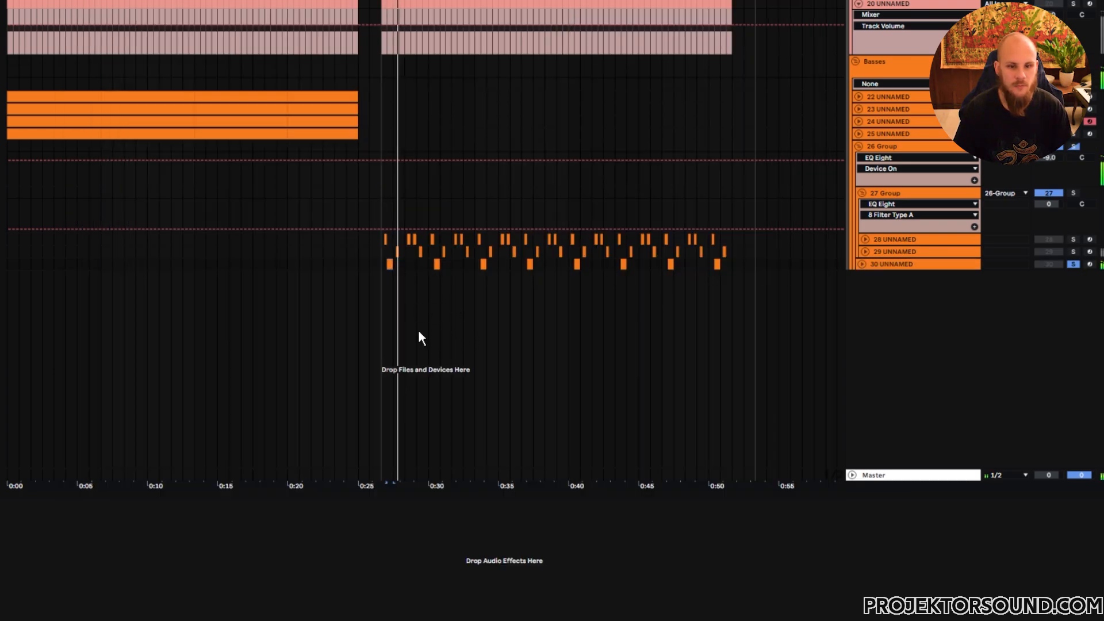
pyautogui.hotkey('ctrl', 'alt', 'p')
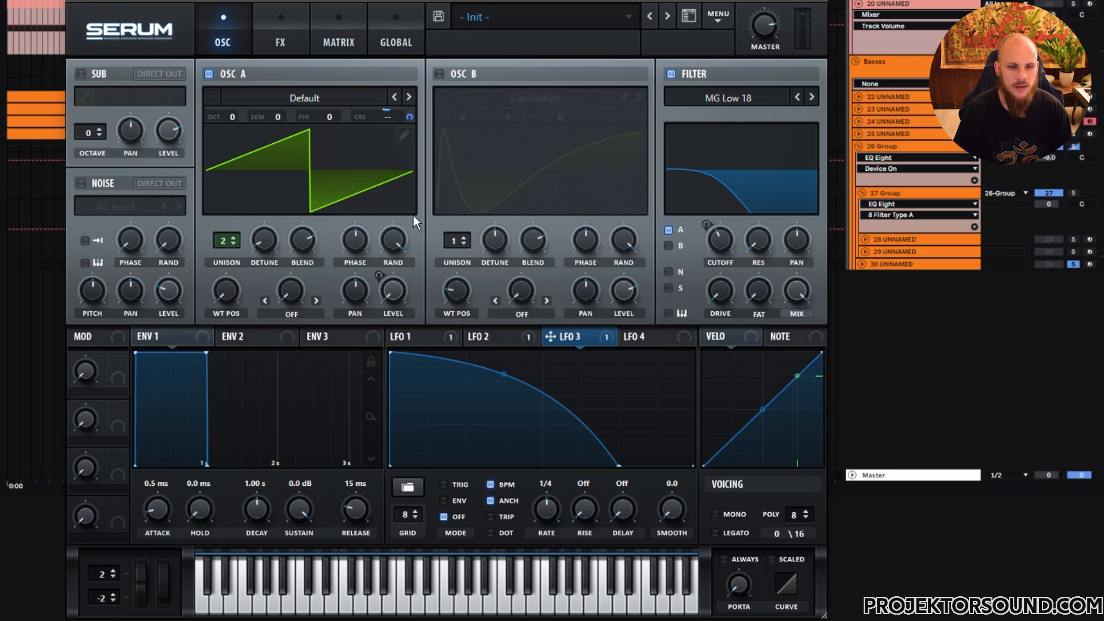
# - Reshape the LFO 2 curve by dragging its start and middle points to new heights
pyautogui.click(478, 337)
pyautogui.moveTo(392, 465); pyautogui.dragTo(393, 352)
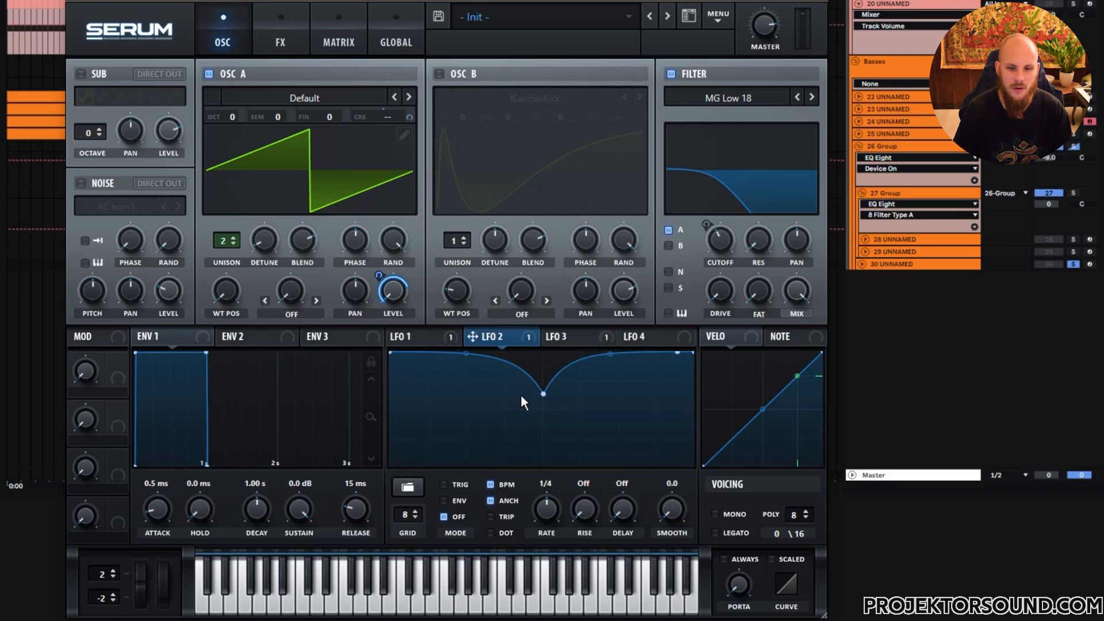
pyautogui.moveTo(543, 394); pyautogui.dragTo(543, 353)
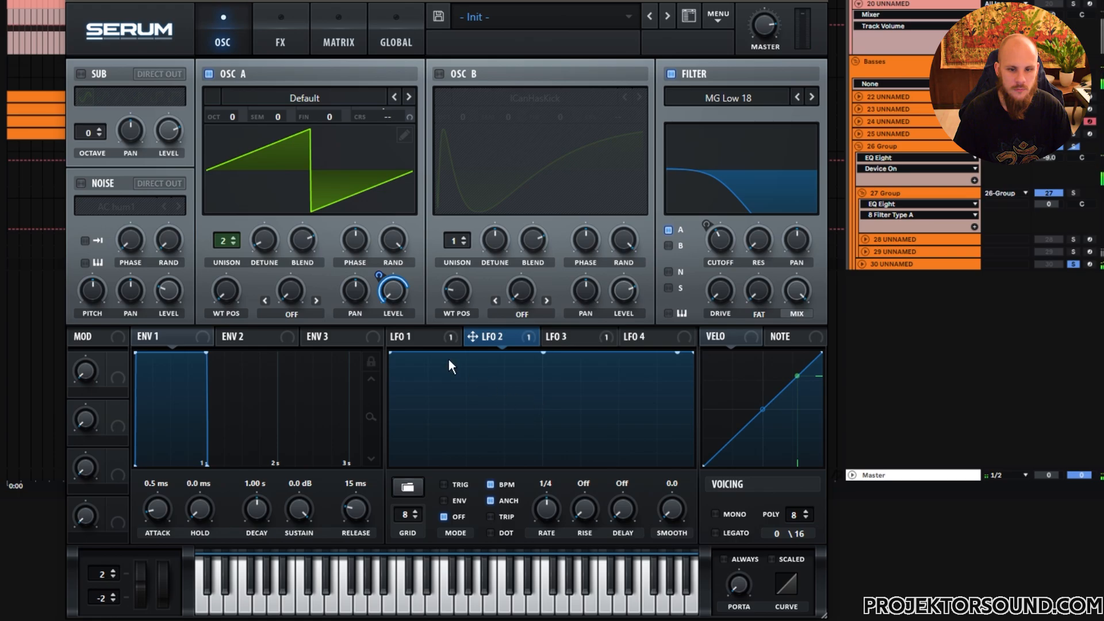
pyautogui.moveTo(394, 353); pyautogui.dragTo(375, 485)
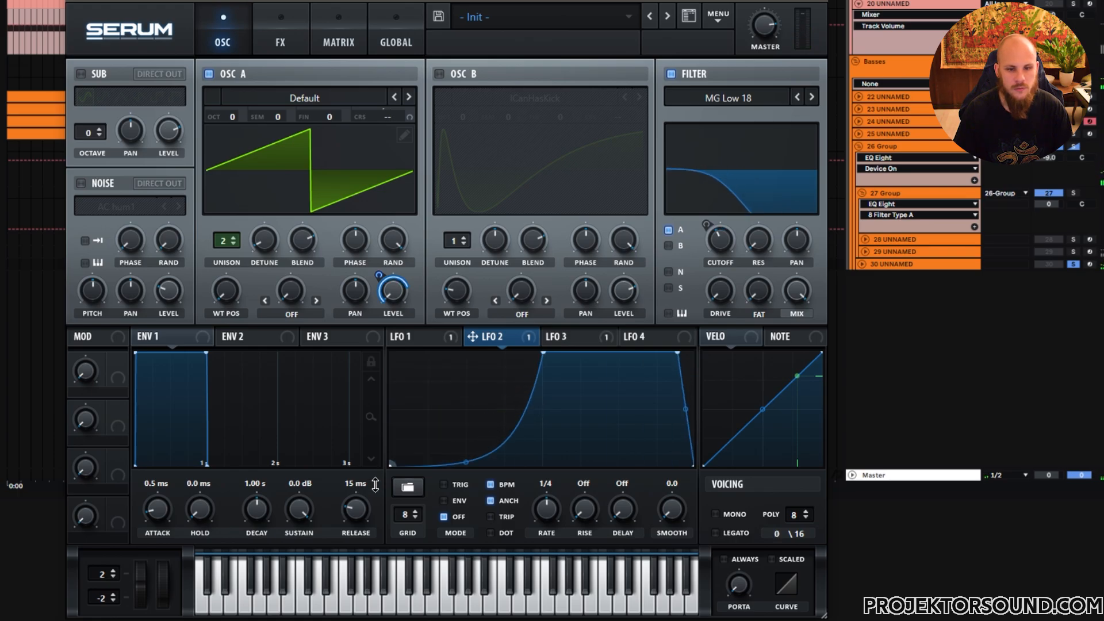
pyautogui.moveTo(543, 352); pyautogui.dragTo(547, 366)
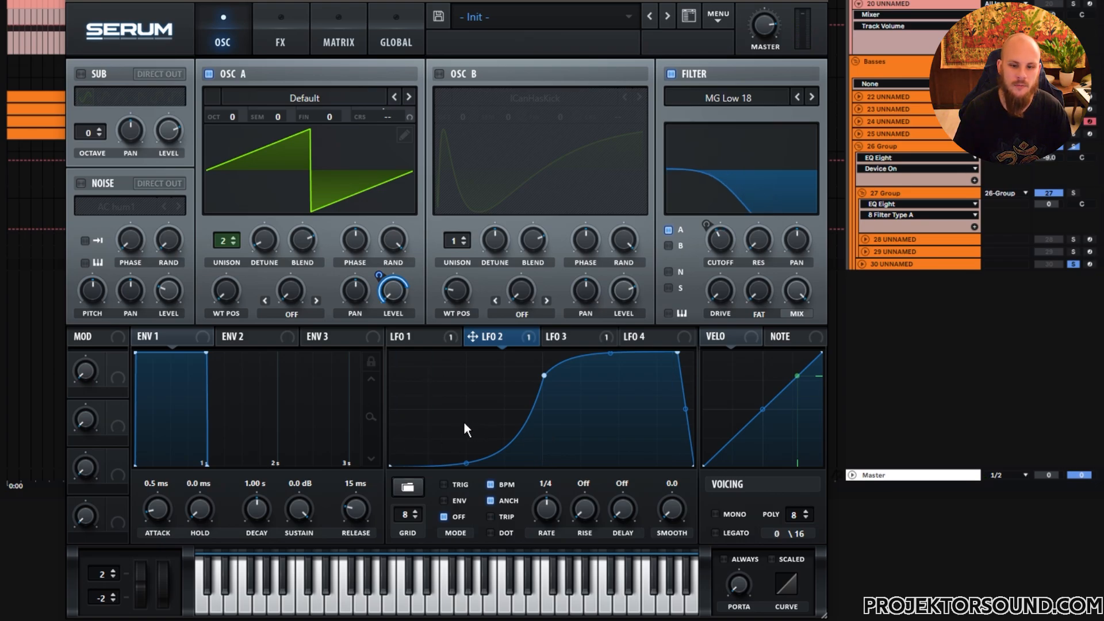
# - Select the 26 Group track, disable the fourth band of its EQ Eight, and play the arrangement
pyautogui.click(568, 341)
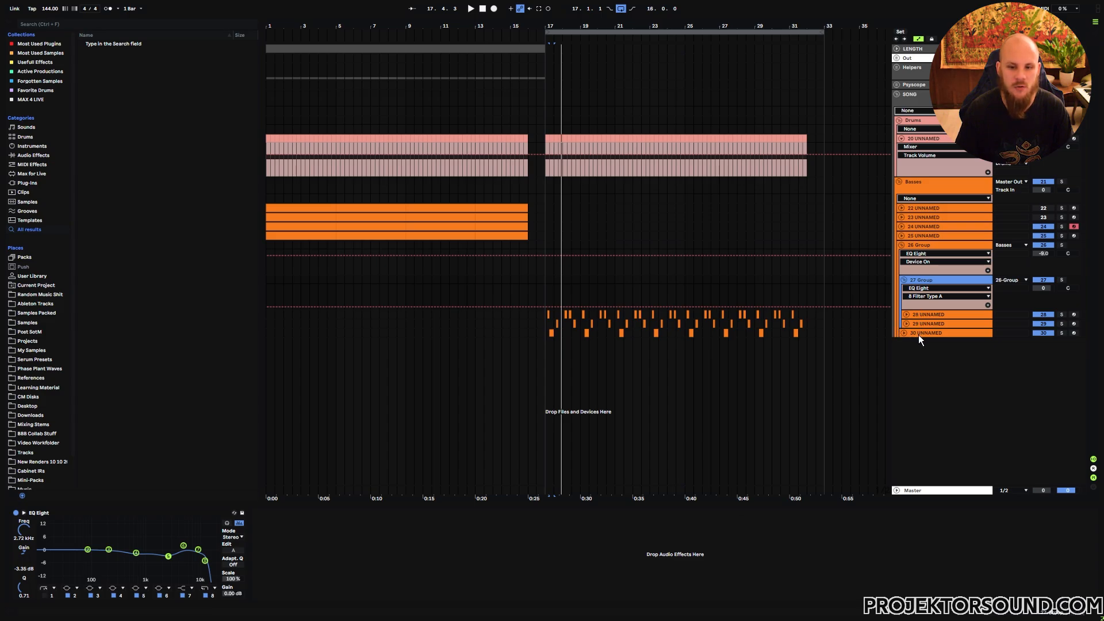
pyautogui.click(926, 246)
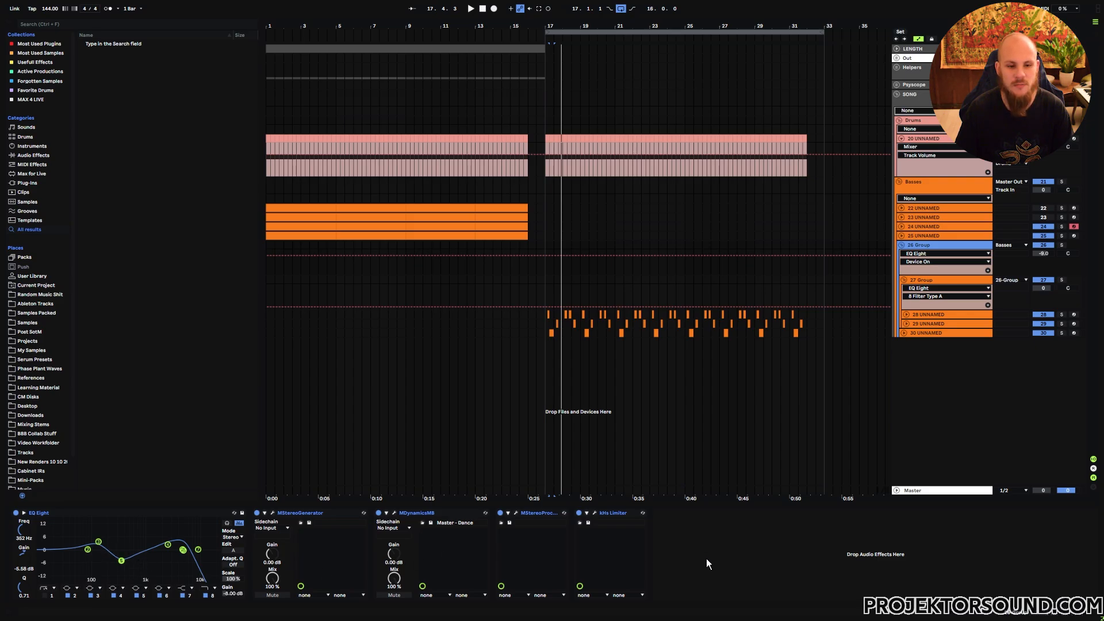
pyautogui.click(136, 596)
pyautogui.press('space')
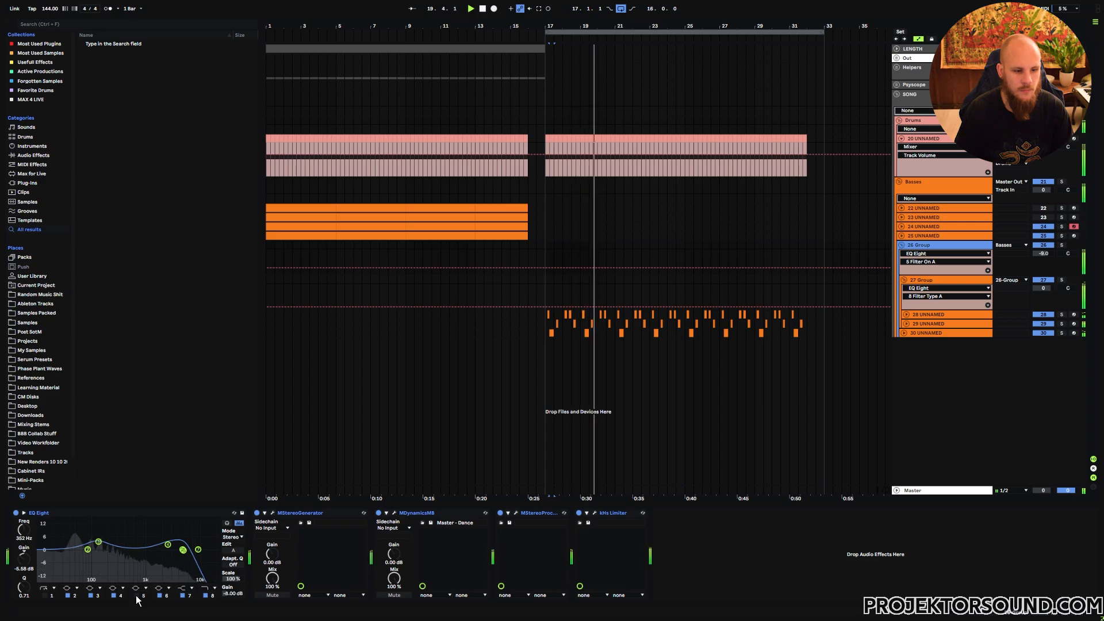
# - Re-enable the fourth band of the group's EQ Eight and play the arrangement again
pyautogui.press('space')
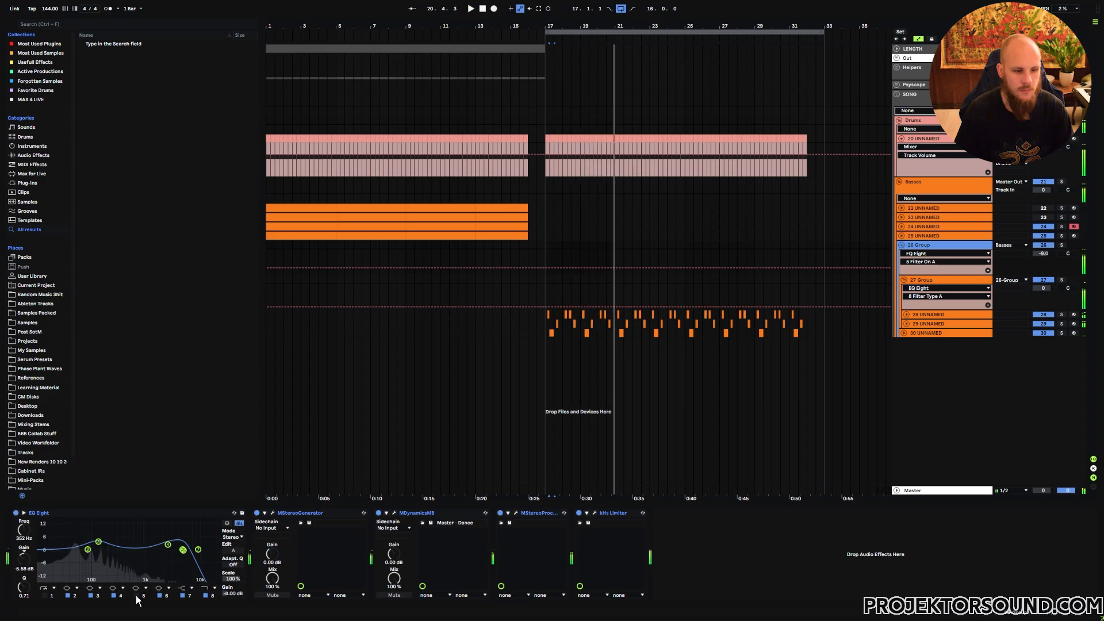
pyautogui.click(137, 596)
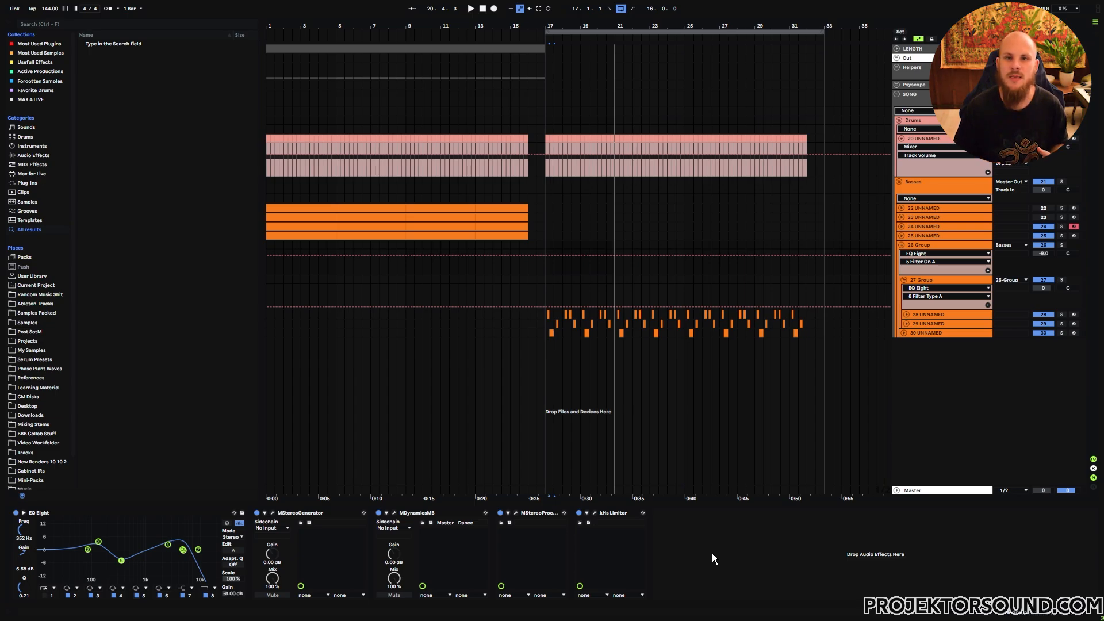
pyautogui.press('space')
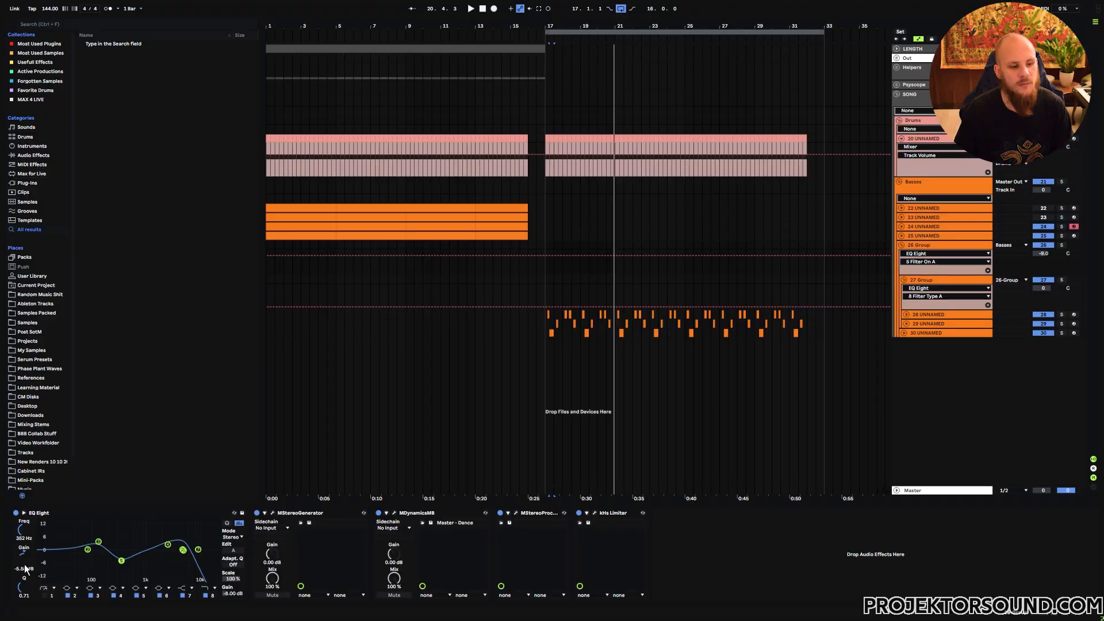
# - Raise the 362 Hz EQ band's gain to -1.43 dB and replay the section
pyautogui.moveTo(27, 568); pyautogui.dragTo(26, 545)
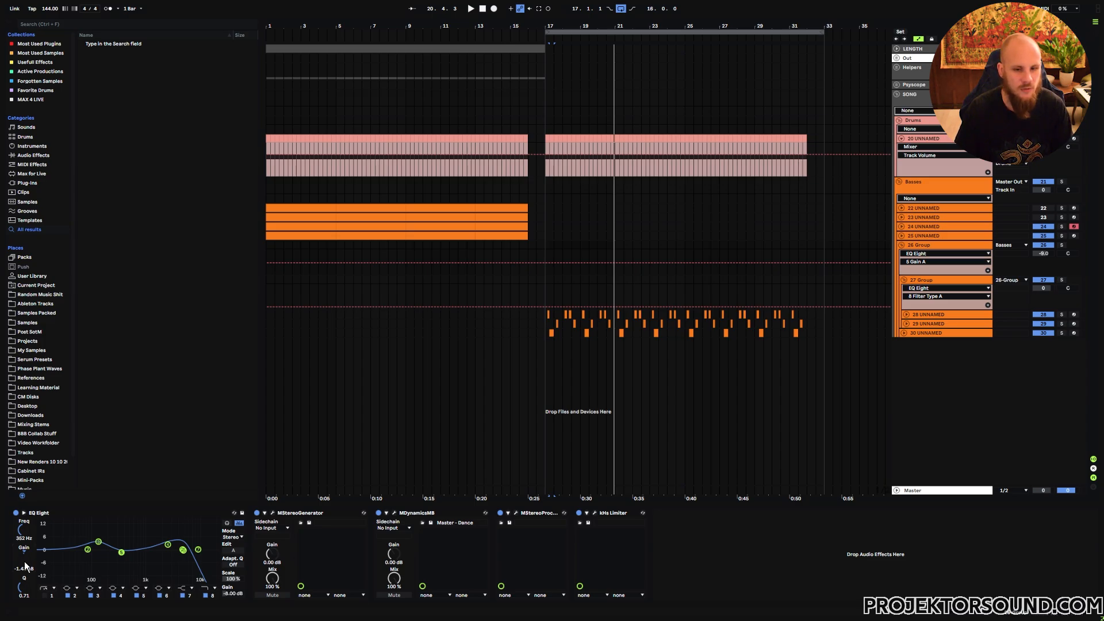
pyautogui.press('space')
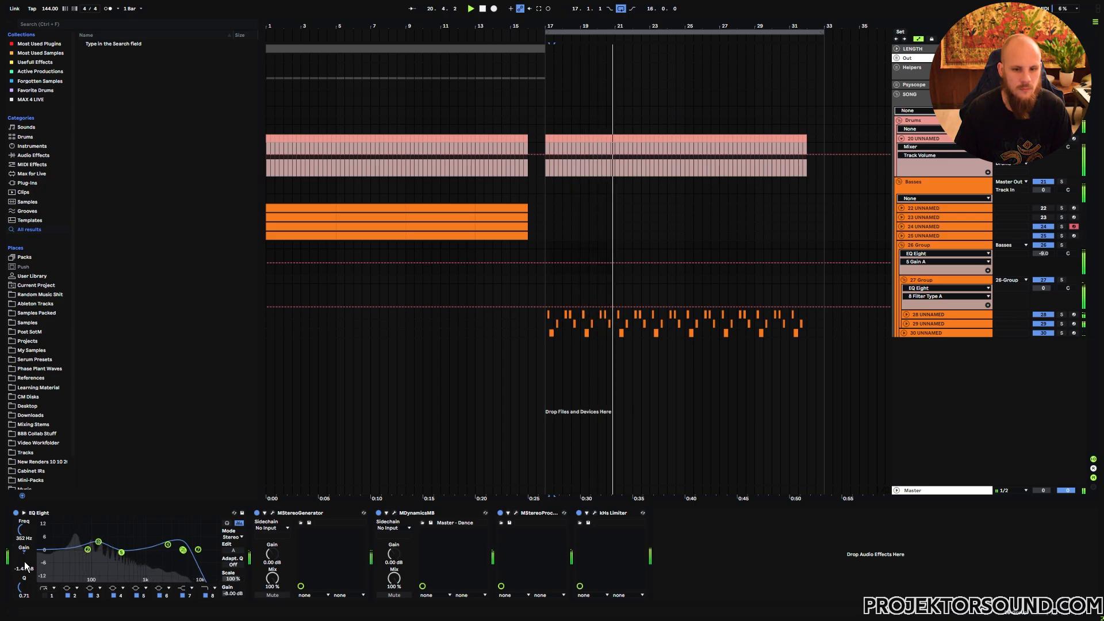
pyautogui.press('space')
# - Open the MStereoGenerator plugin window on the group and toggle the device while auditioning playback
pyautogui.click(273, 514)
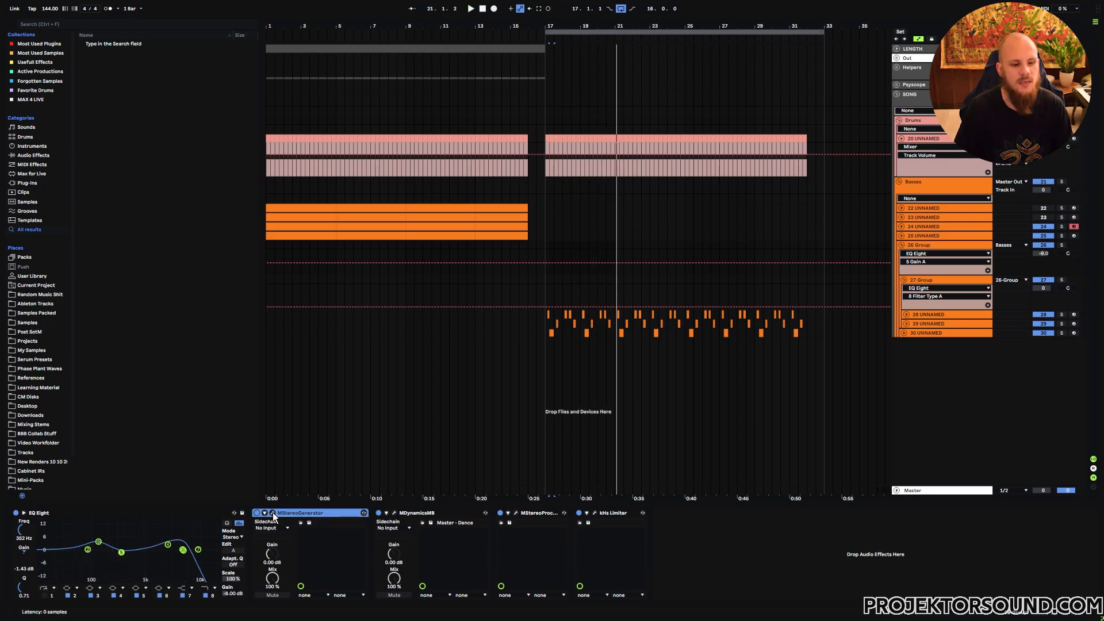
pyautogui.click(273, 513)
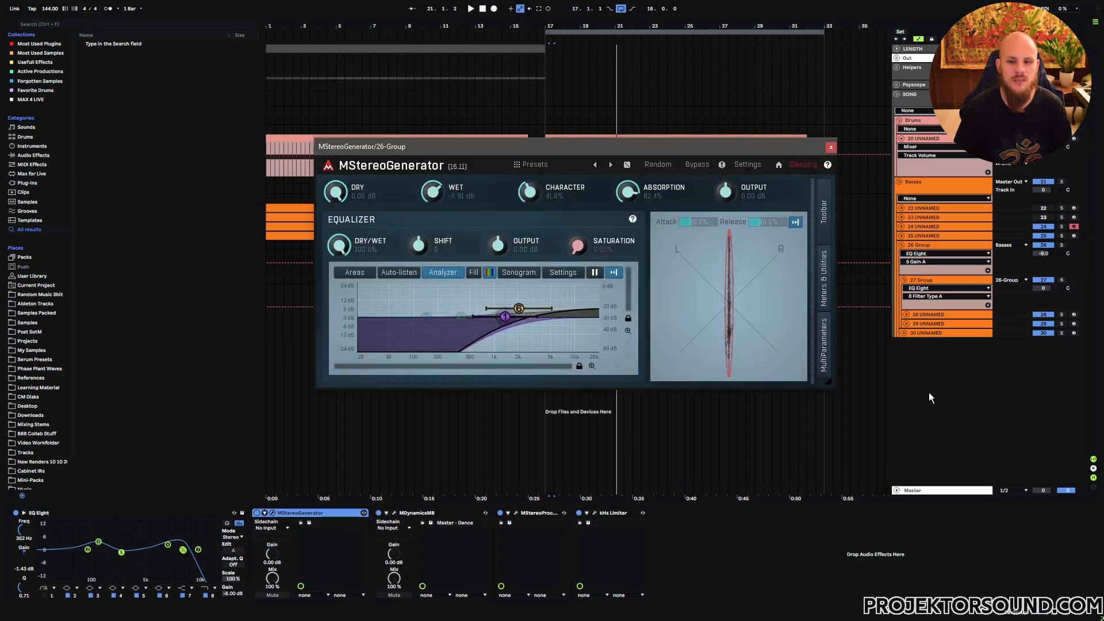
pyautogui.click(258, 516)
pyautogui.press('space')
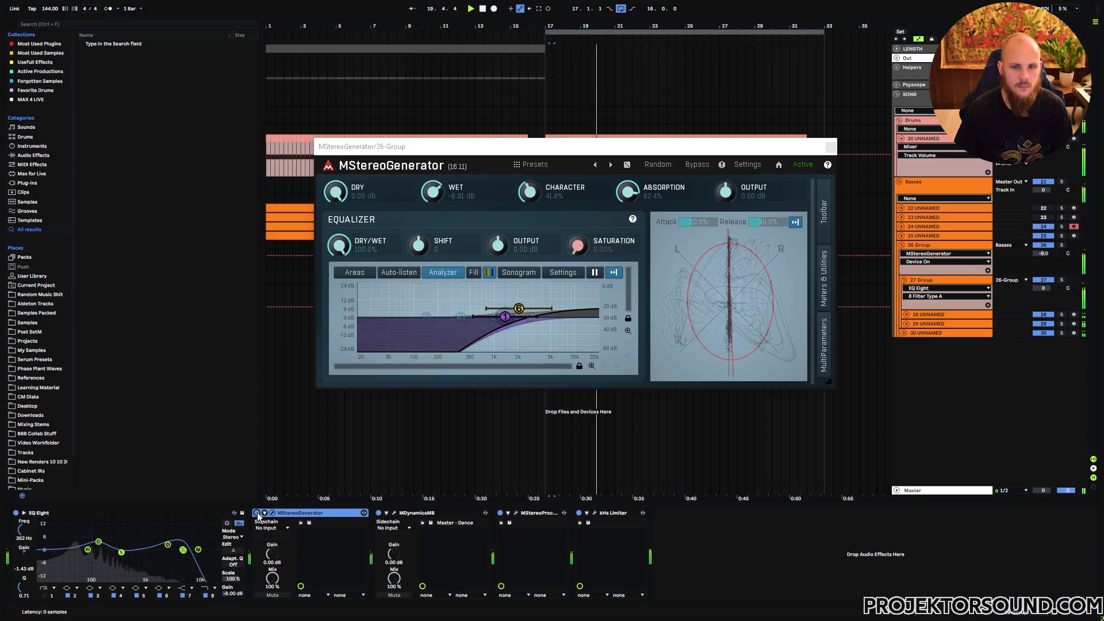
pyautogui.press('space')
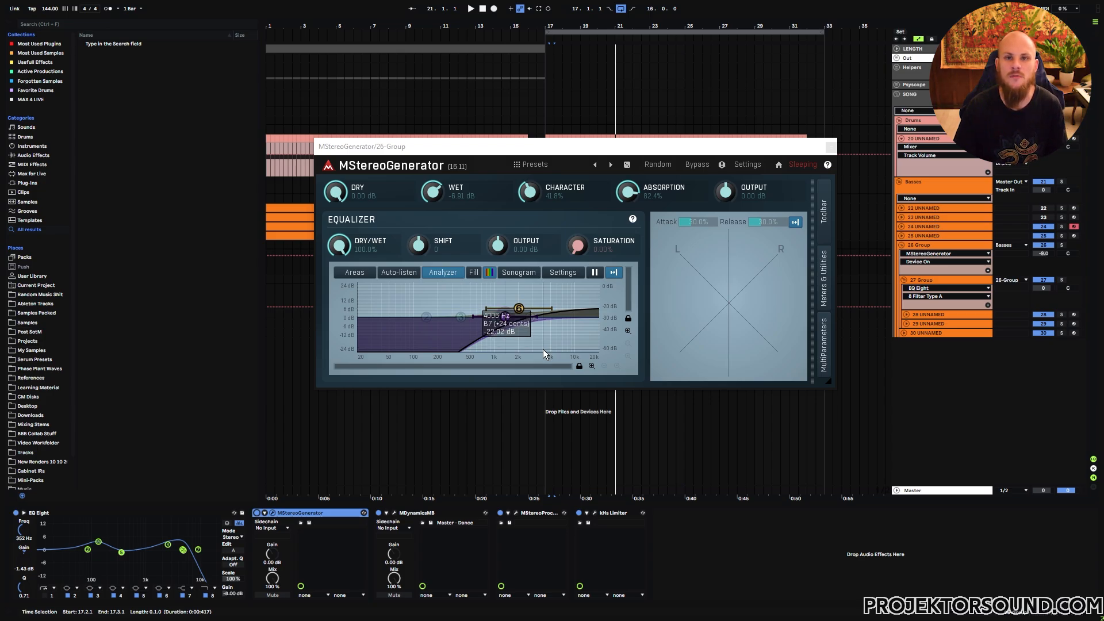
# - Open the MDynamicsMB window and inspect its band configuration menu and individual frequency bands
pyautogui.click(395, 513)
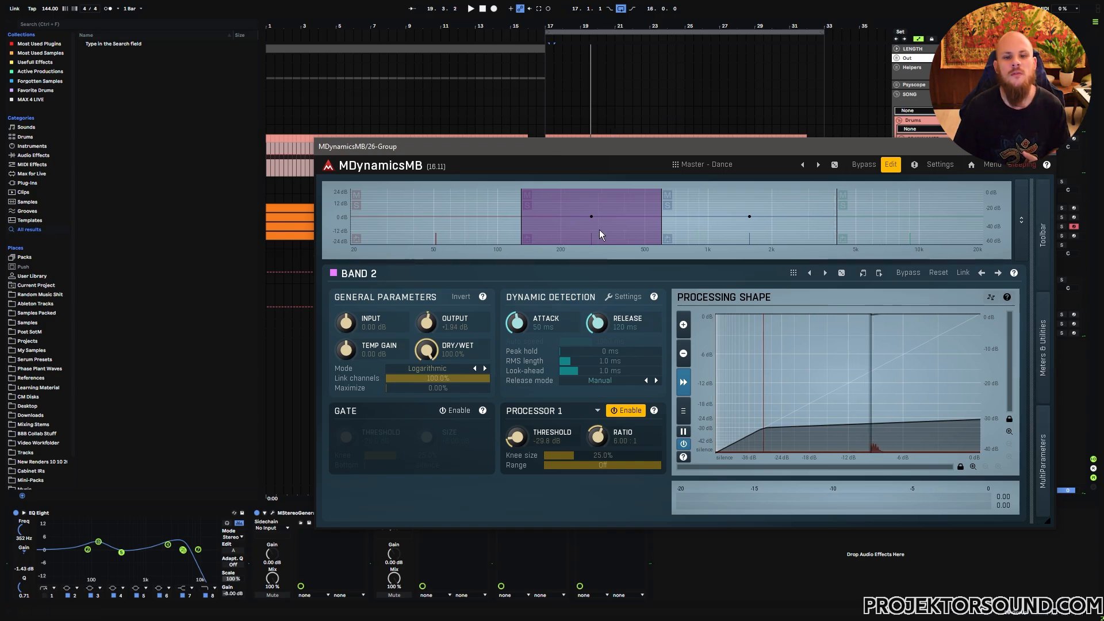
pyautogui.rightClick(700, 233)
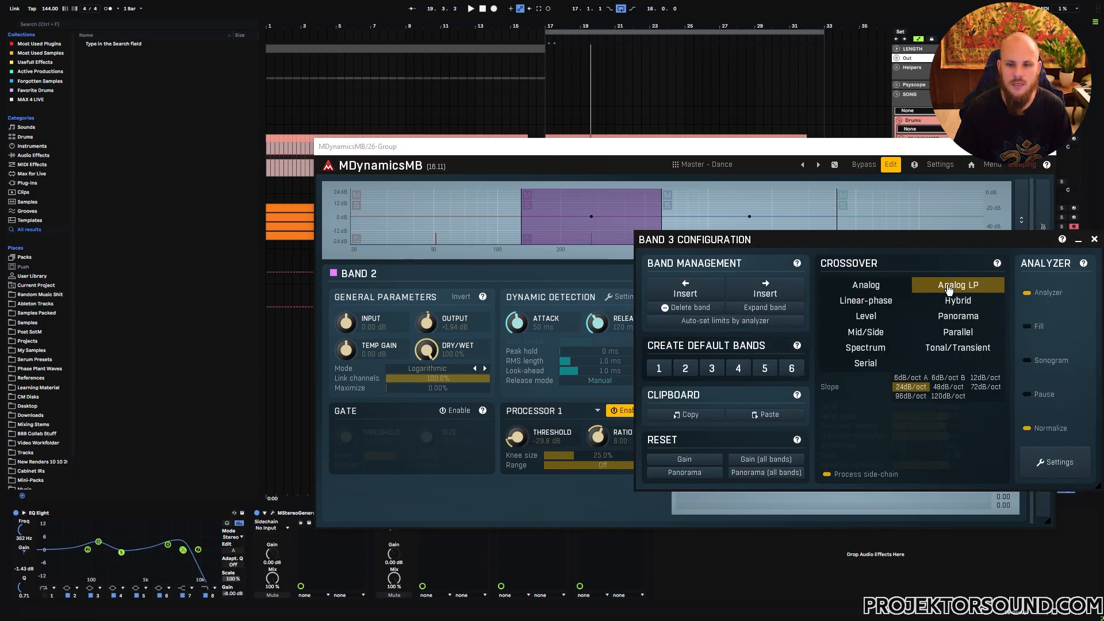
pyautogui.click(1094, 240)
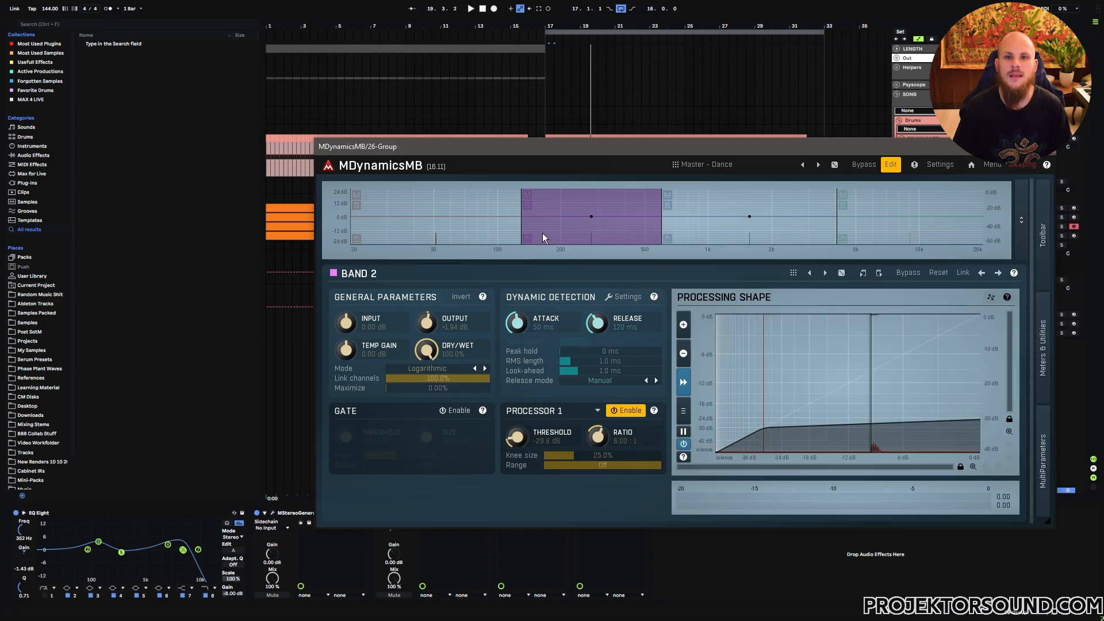
pyautogui.click(494, 232)
pyautogui.click(707, 231)
pyautogui.click(851, 236)
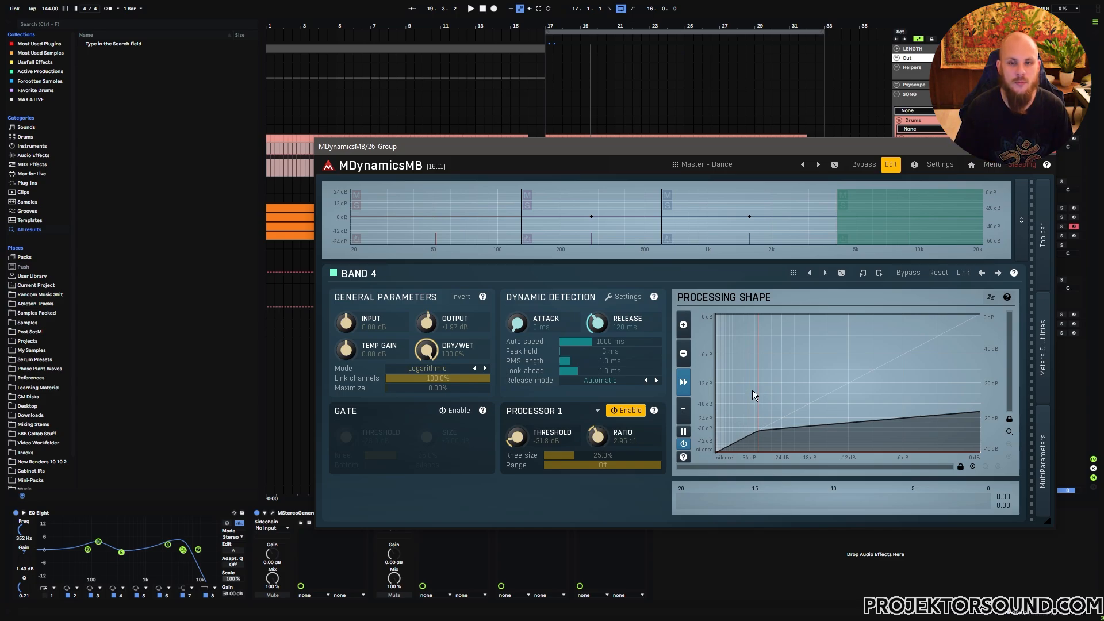
# - Play the group while stepping through MDynamicsMB bands 4, 3, 2 and 1 to examine each band's compression settings
pyautogui.press('space')
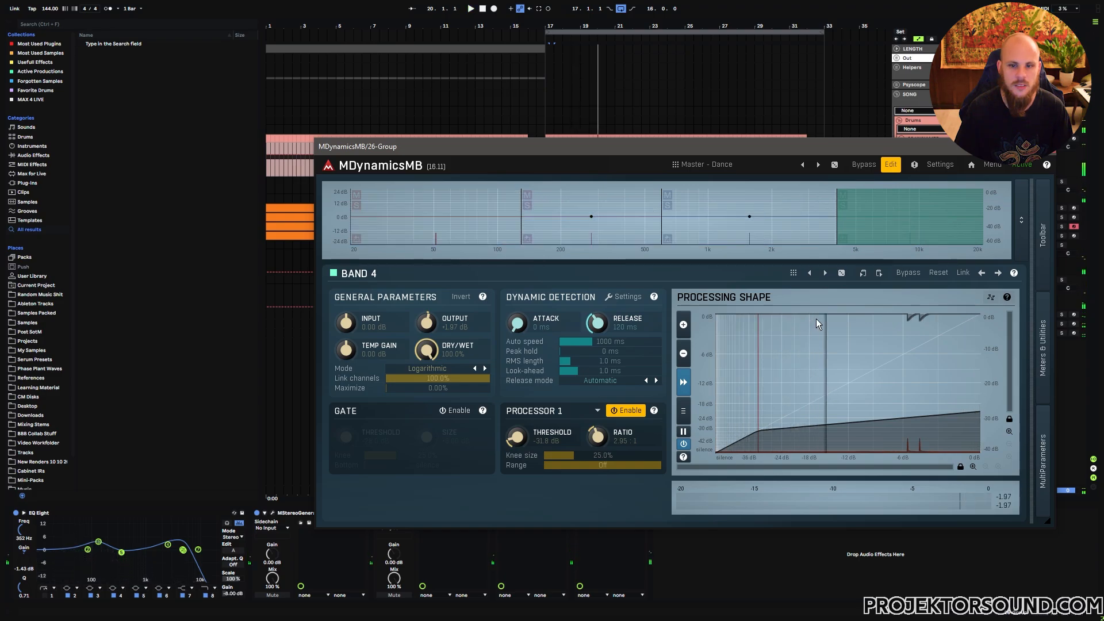
pyautogui.click(789, 229)
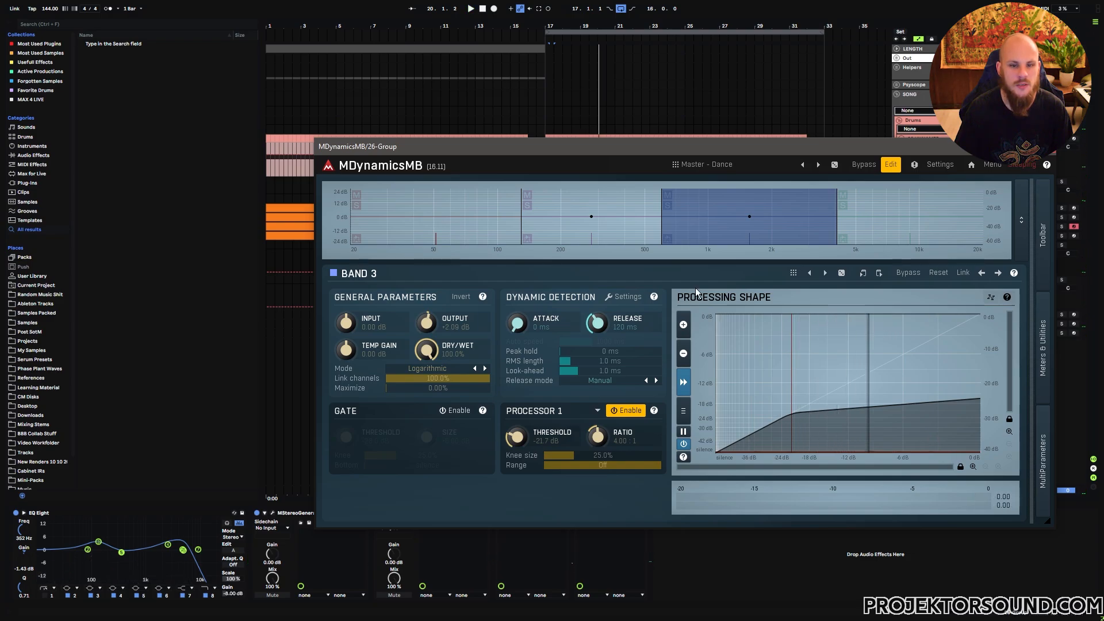
pyautogui.click(631, 234)
pyautogui.press('space')
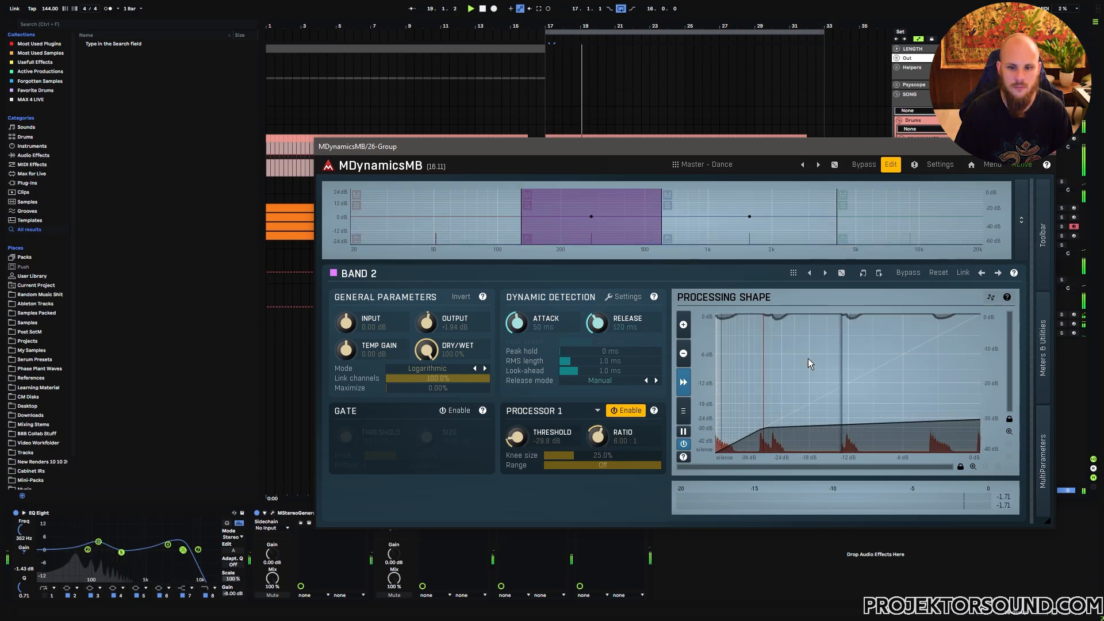
pyautogui.press('space')
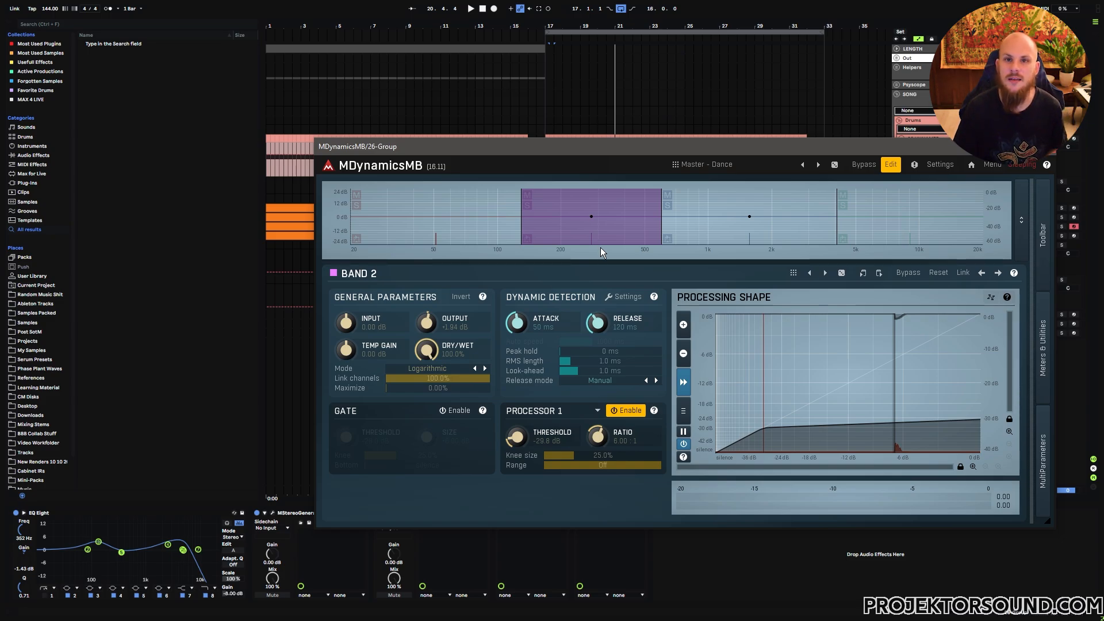
pyautogui.click(500, 232)
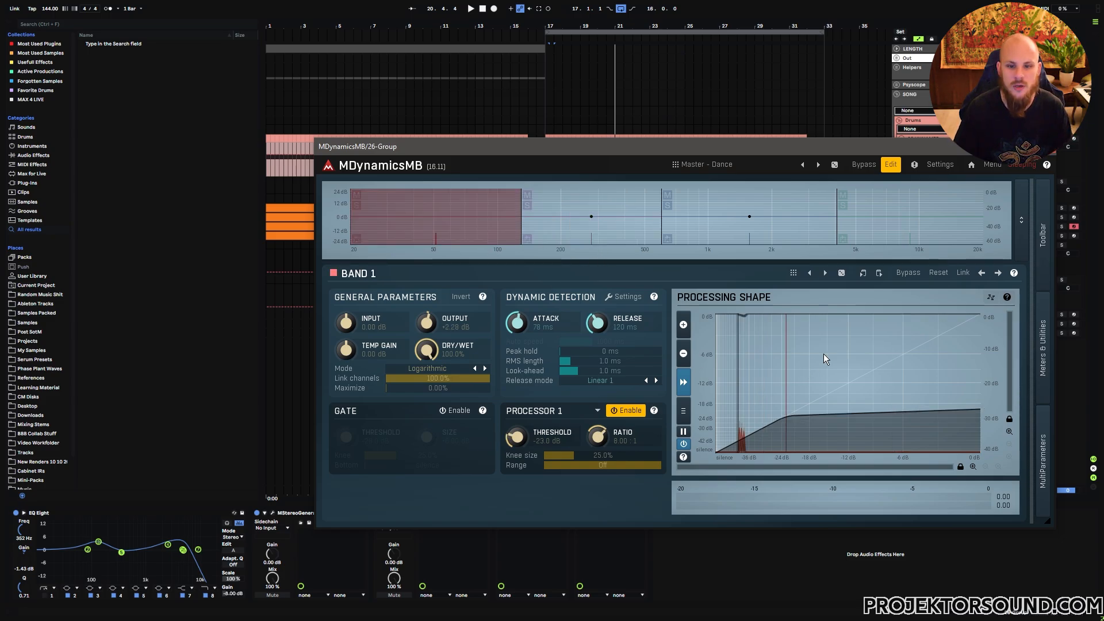
pyautogui.press('space')
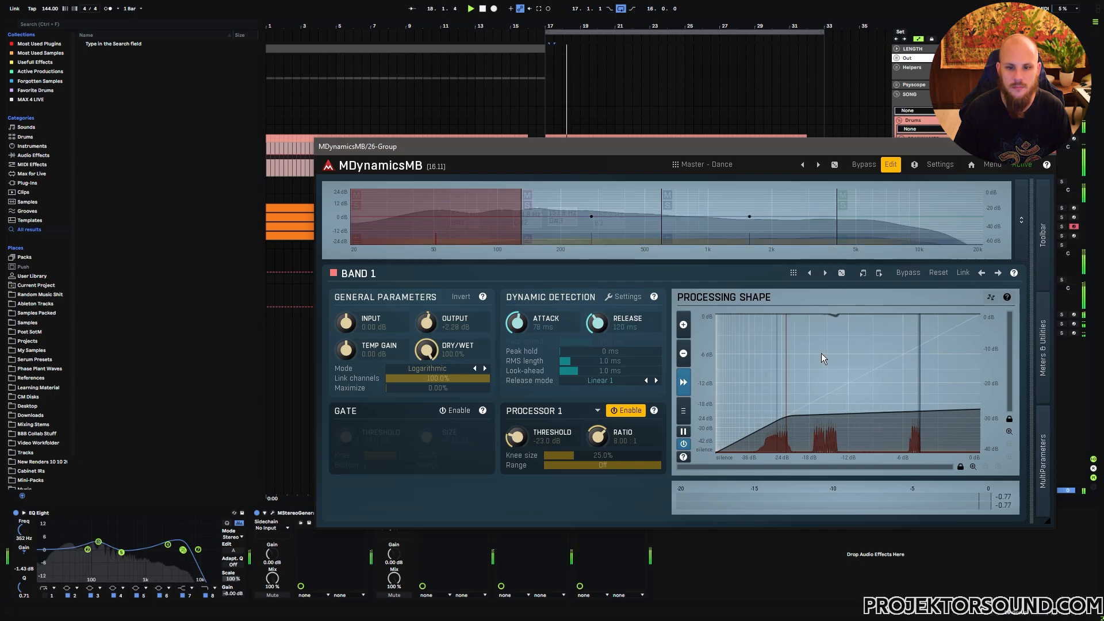
pyautogui.press('space')
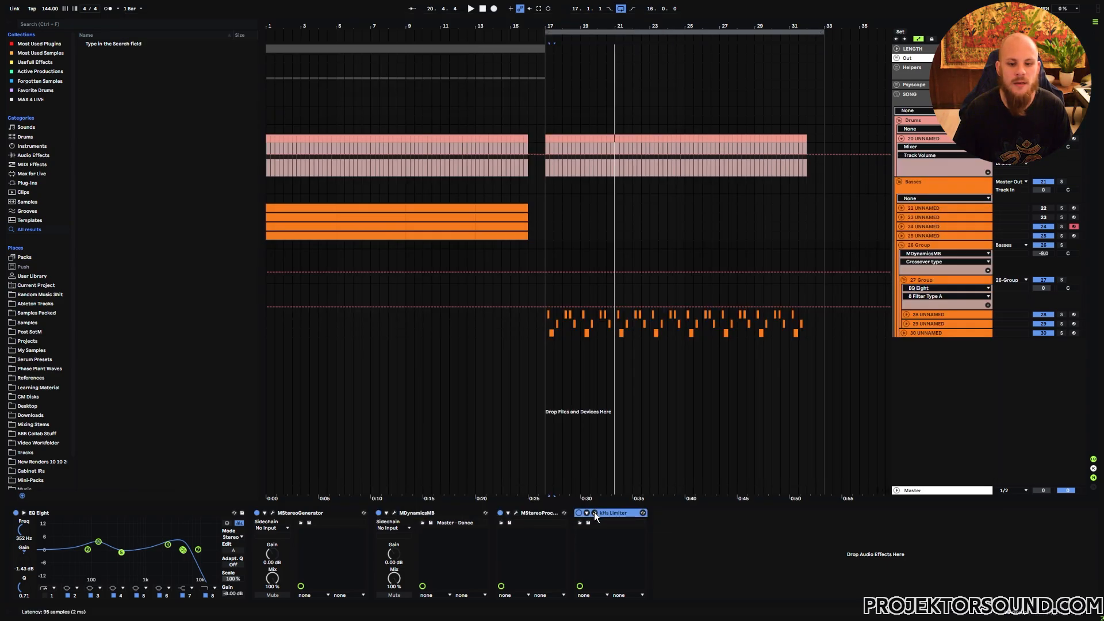
# - Open the kHs Limiter window, place the playback start at bar 17, and play
pyautogui.click(594, 514)
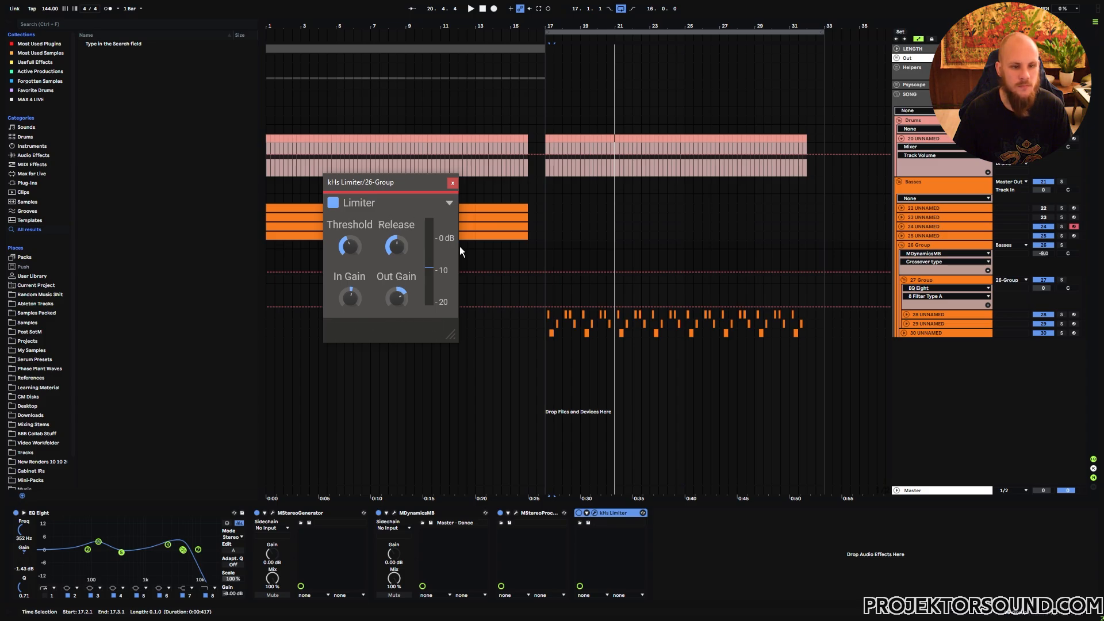
pyautogui.click(546, 297)
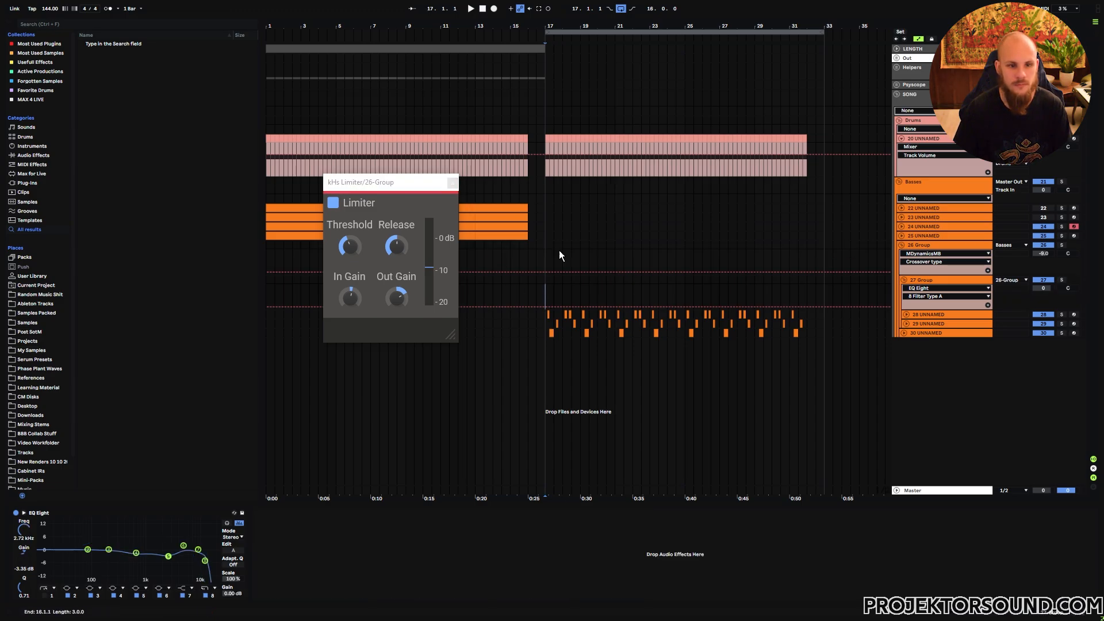
pyautogui.press('space')
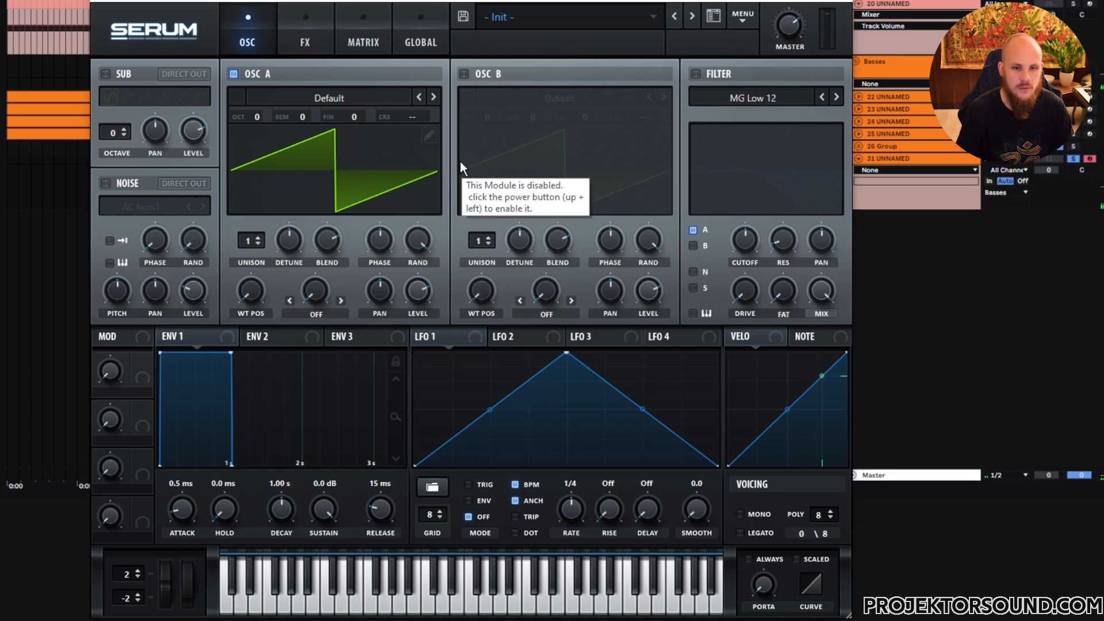
# - Enable oscillator B in Serum and randomize all of its wavetable's harmonic phases in the table editor
pyautogui.click(464, 74)
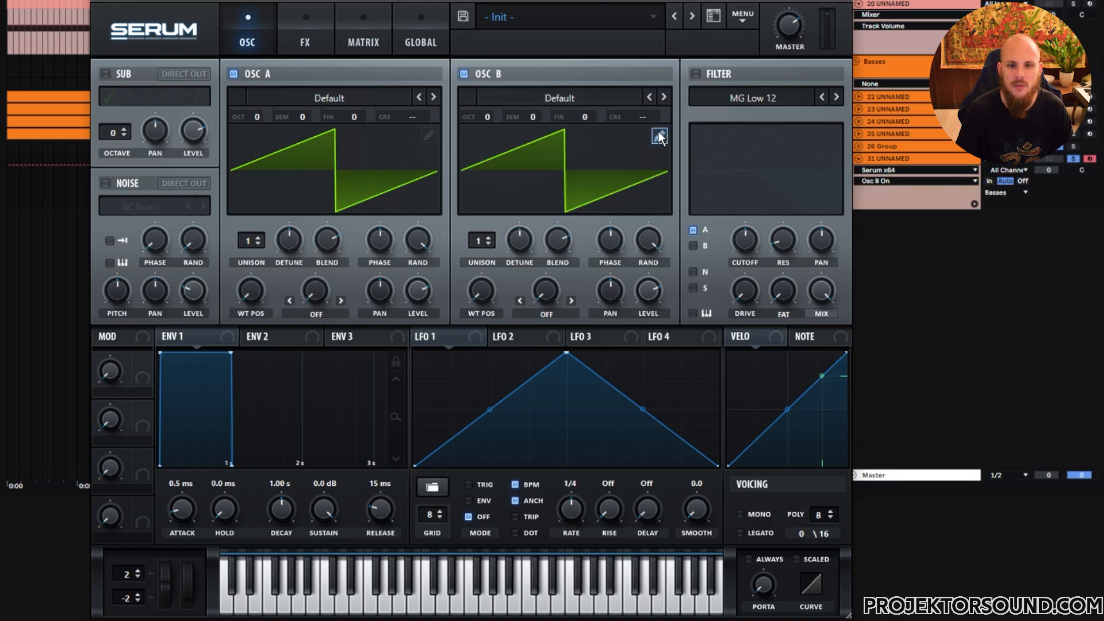
pyautogui.click(660, 137)
pyautogui.rightClick(158, 147)
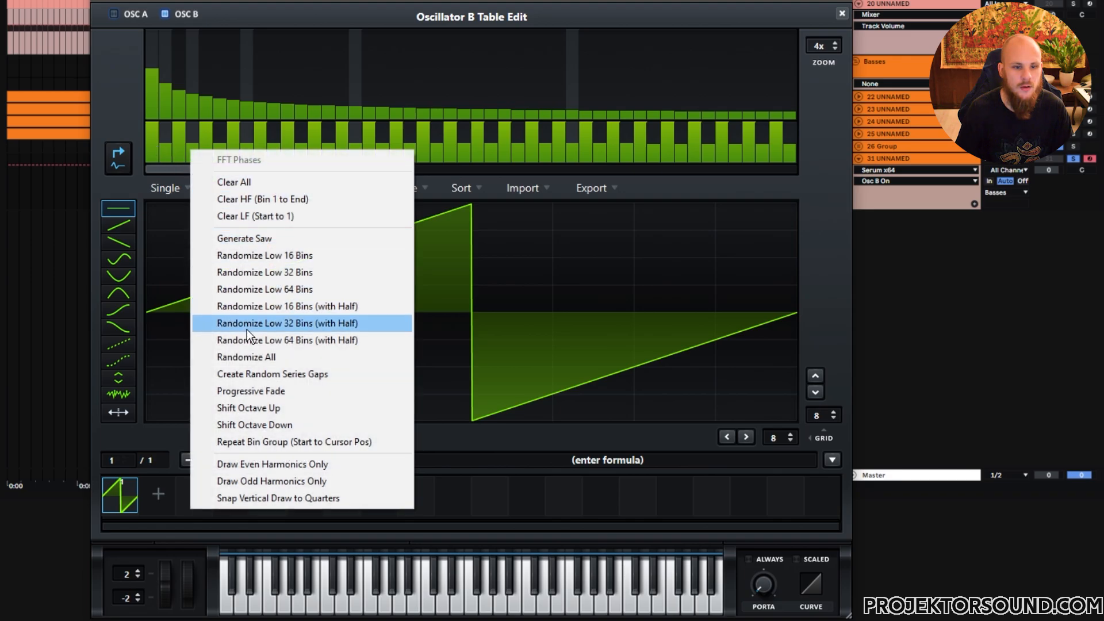
pyautogui.click(250, 362)
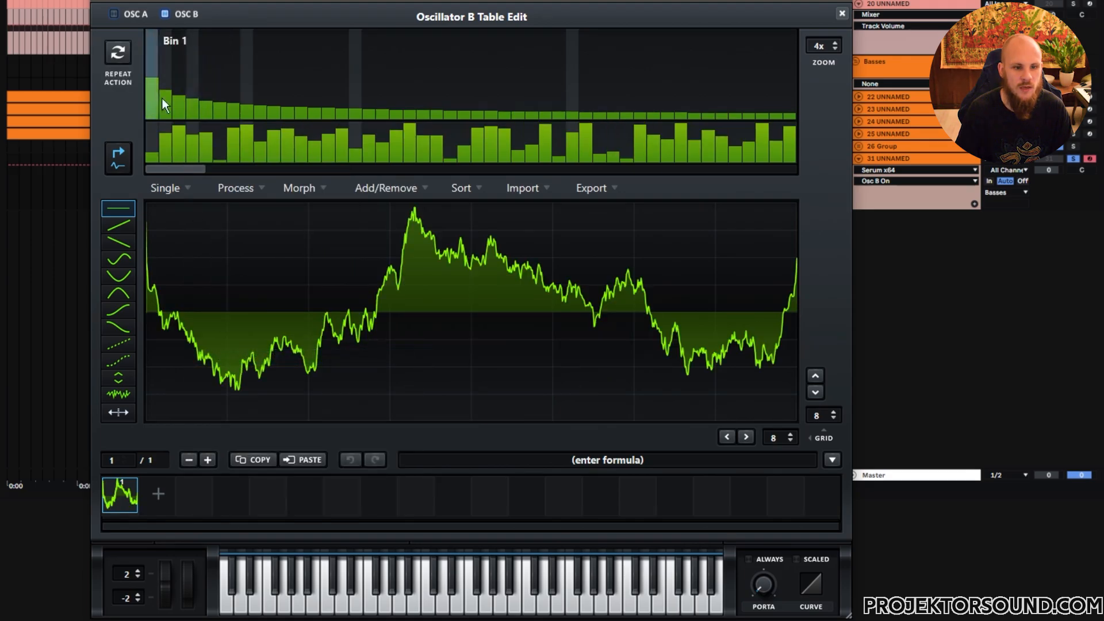
pyautogui.click(843, 14)
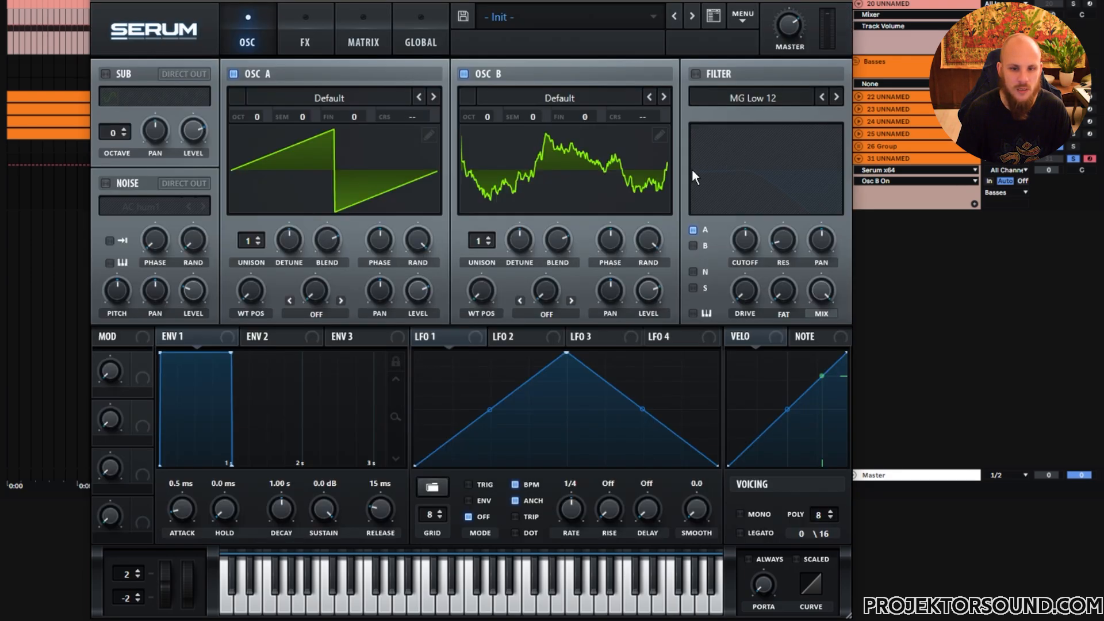
# - Enable the MG Low 12 filter and turn its cutoff down
pyautogui.click(696, 74)
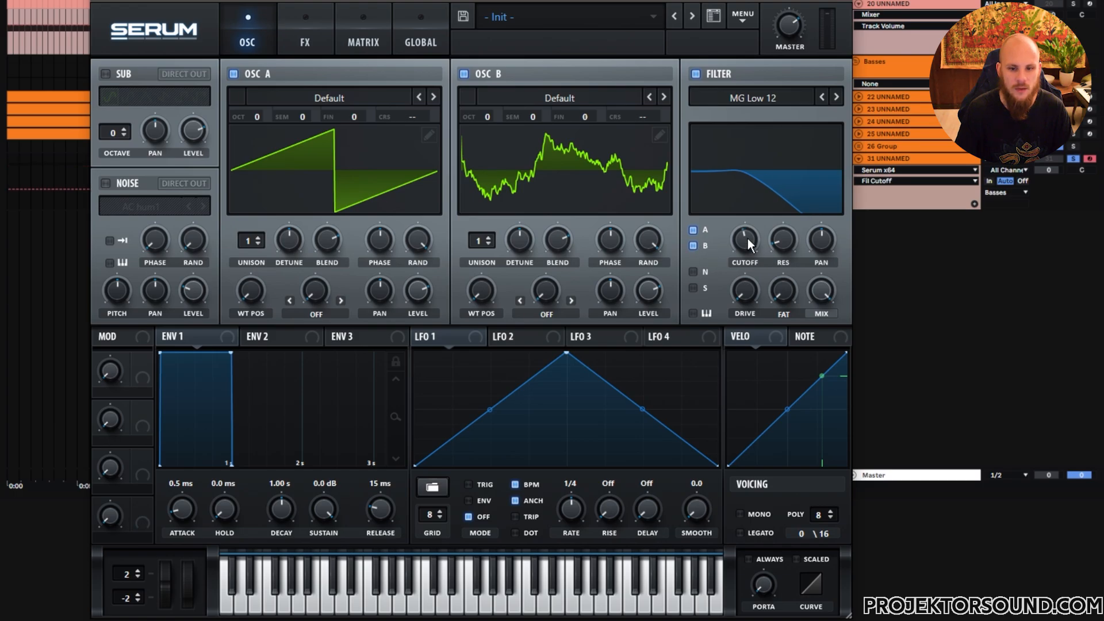
pyautogui.moveTo(748, 238); pyautogui.dragTo(746, 251)
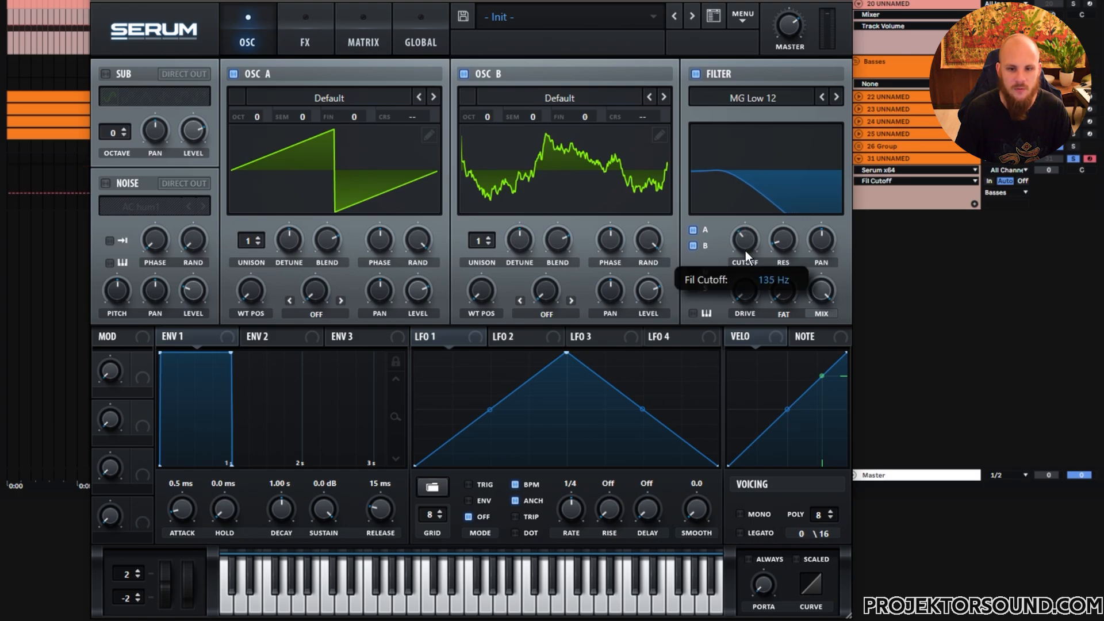
# - Reshape LFO 1 into a decaying curve by removing the peak point and lowering the middle points
pyautogui.doubleClick(566, 354)
pyautogui.doubleClick(566, 380)
pyautogui.moveTo(565, 380); pyautogui.dragTo(565, 435)
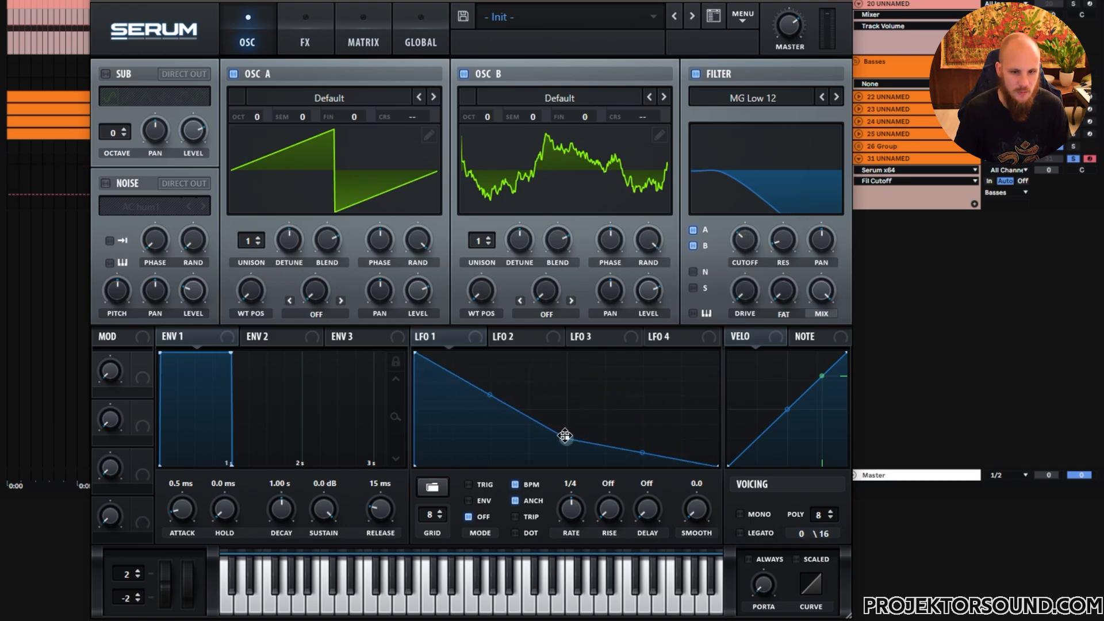
pyautogui.moveTo(491, 396); pyautogui.dragTo(492, 426)
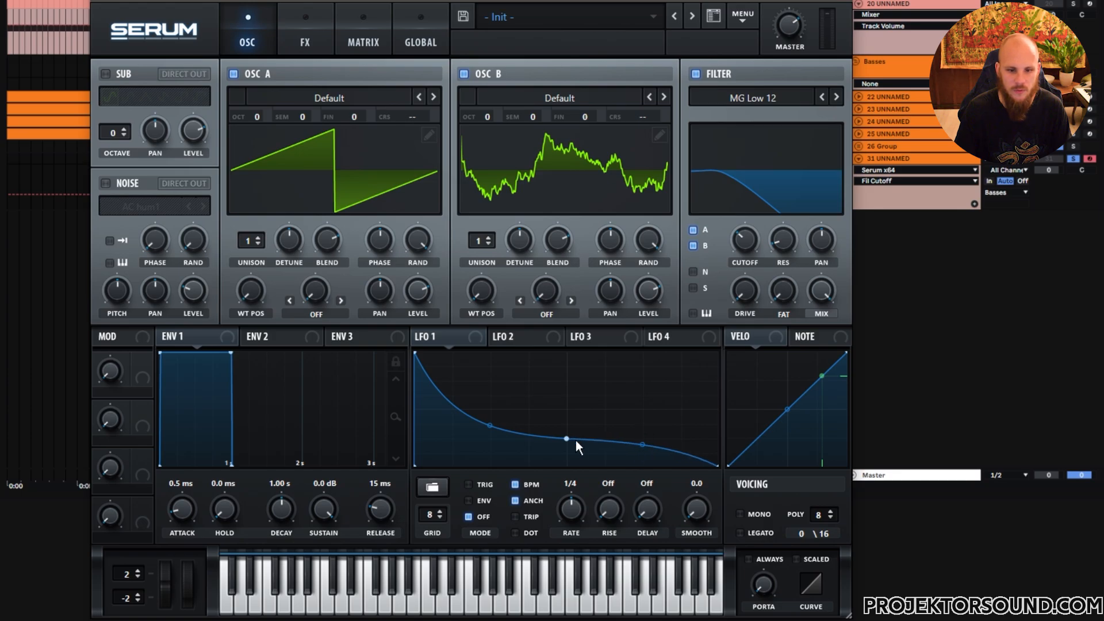
pyautogui.moveTo(567, 439); pyautogui.dragTo(567, 427)
# - Assign LFO 1 to the filter cutoff, switch it to envelope mode and set its rate to 1/8
pyautogui.moveTo(419, 336); pyautogui.dragTo(729, 246)
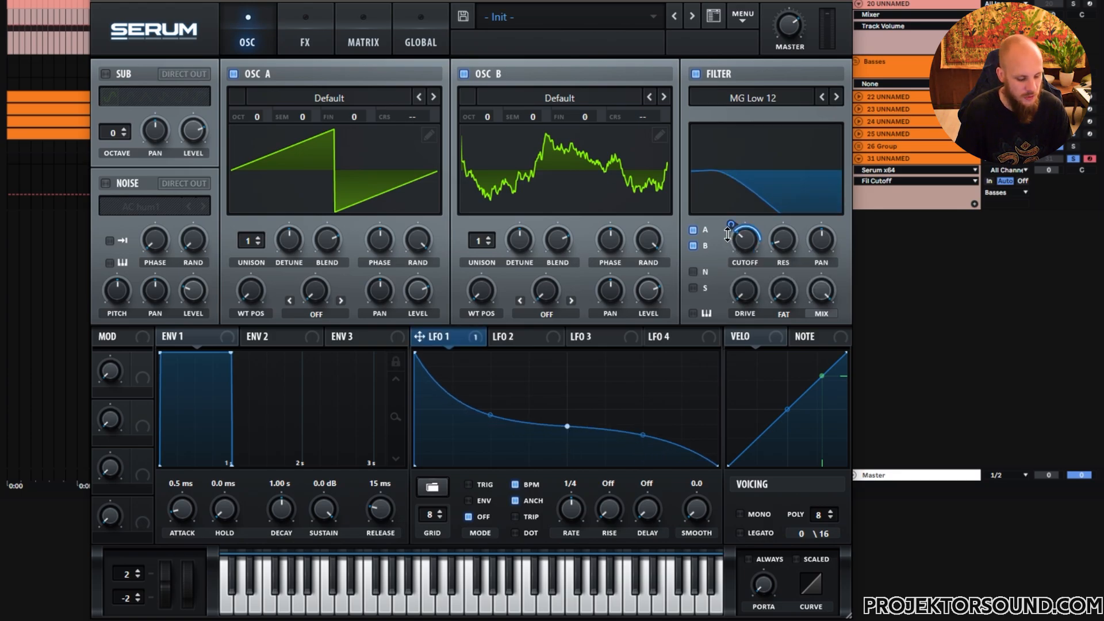
pyautogui.moveTo(649, 241); pyautogui.dragTo(647, 319)
pyautogui.moveTo(426, 242); pyautogui.dragTo(544, 490)
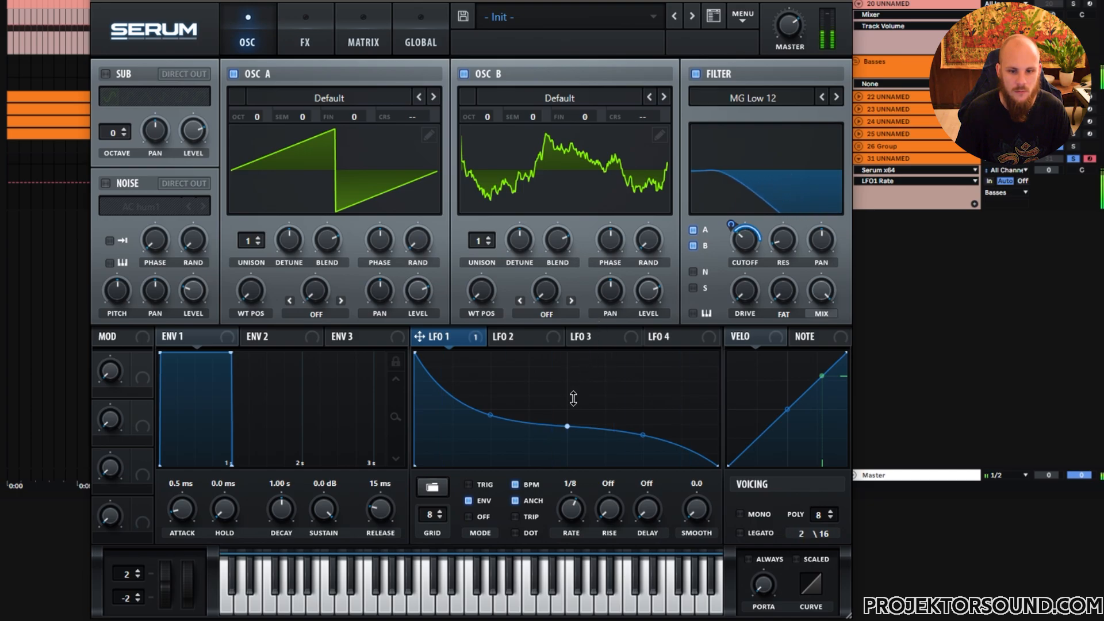
pyautogui.click(381, 243)
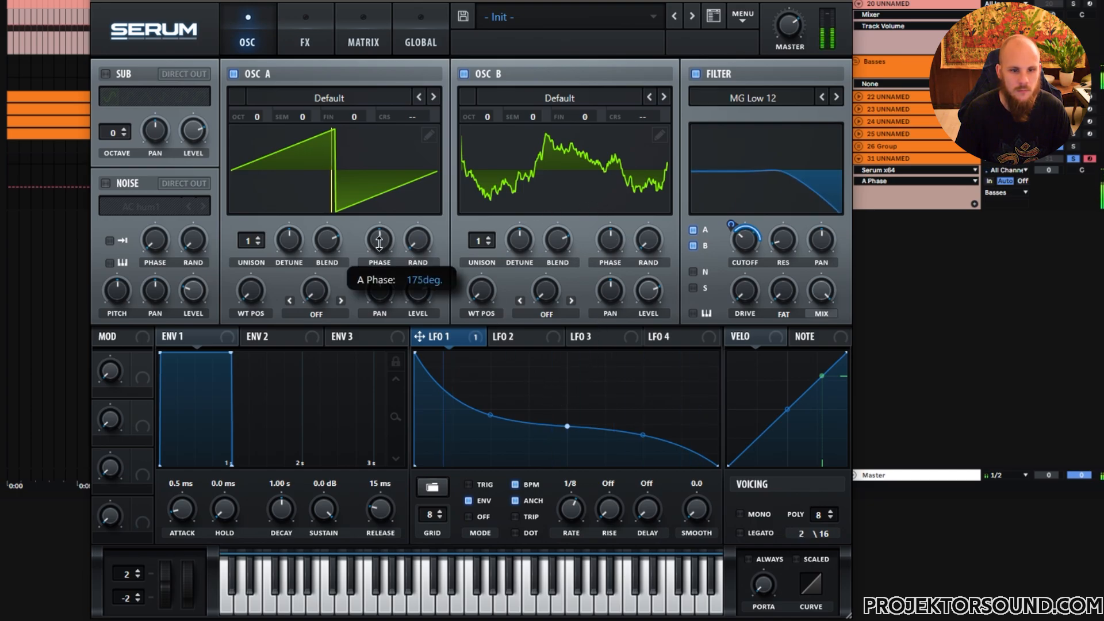
# - Open the FX page and enable the Distortion effect
pyautogui.click(312, 36)
pyautogui.click(111, 102)
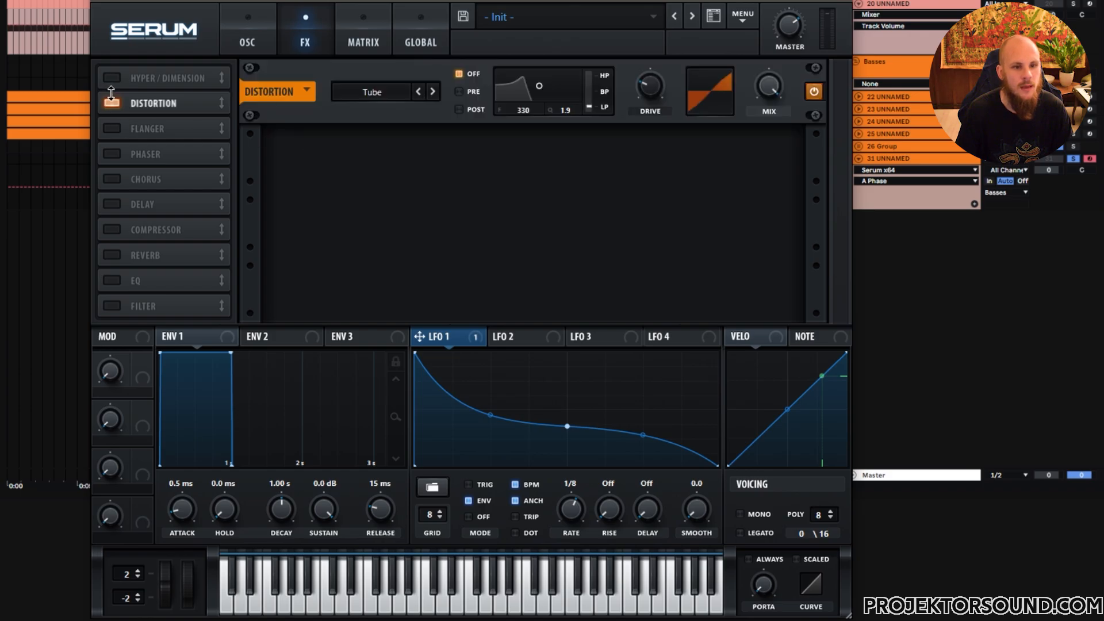
# - Switch the Distortion type from Tube to Asym and adjust its drive to about 64%
pyautogui.click(643, 86)
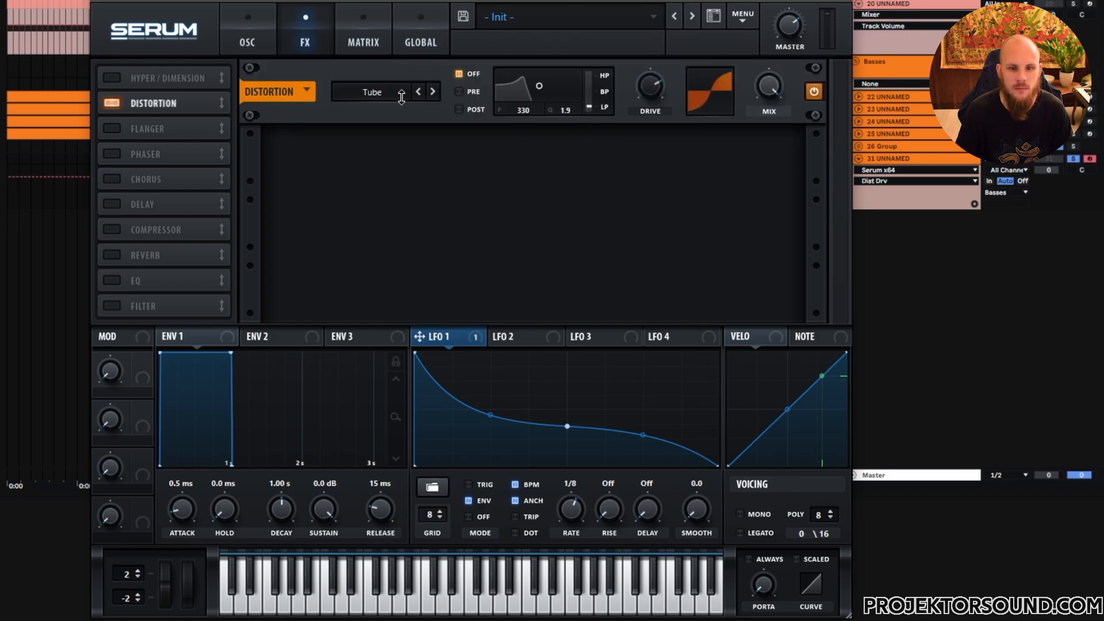
pyautogui.click(372, 92)
pyautogui.click(391, 264)
pyautogui.moveTo(650, 95)
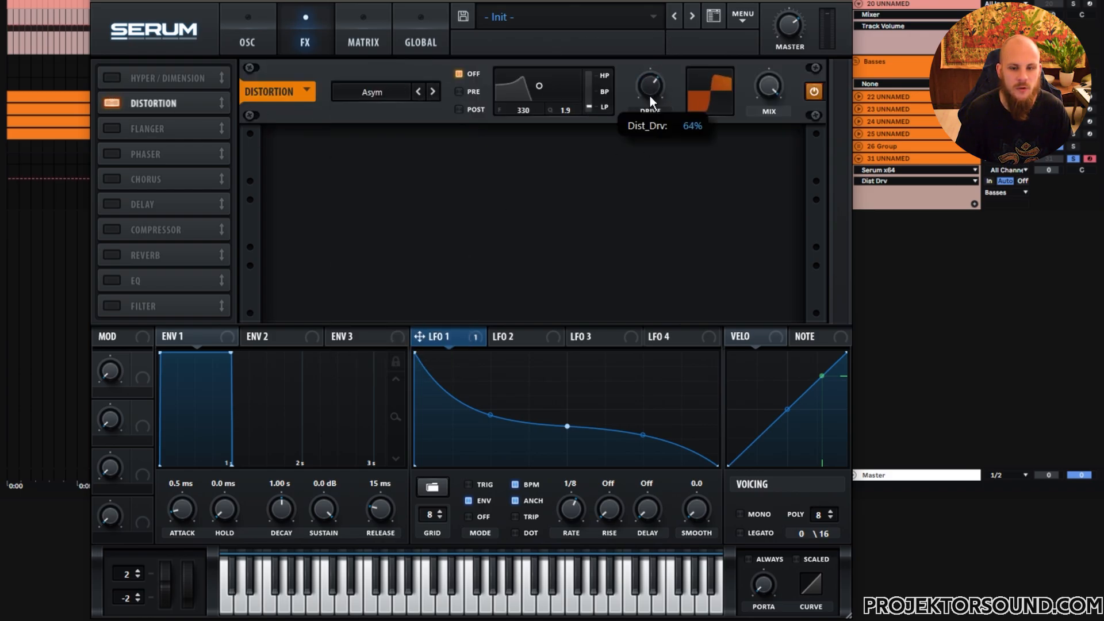
pyautogui.moveTo(645, 139); pyautogui.dragTo(646, 137)
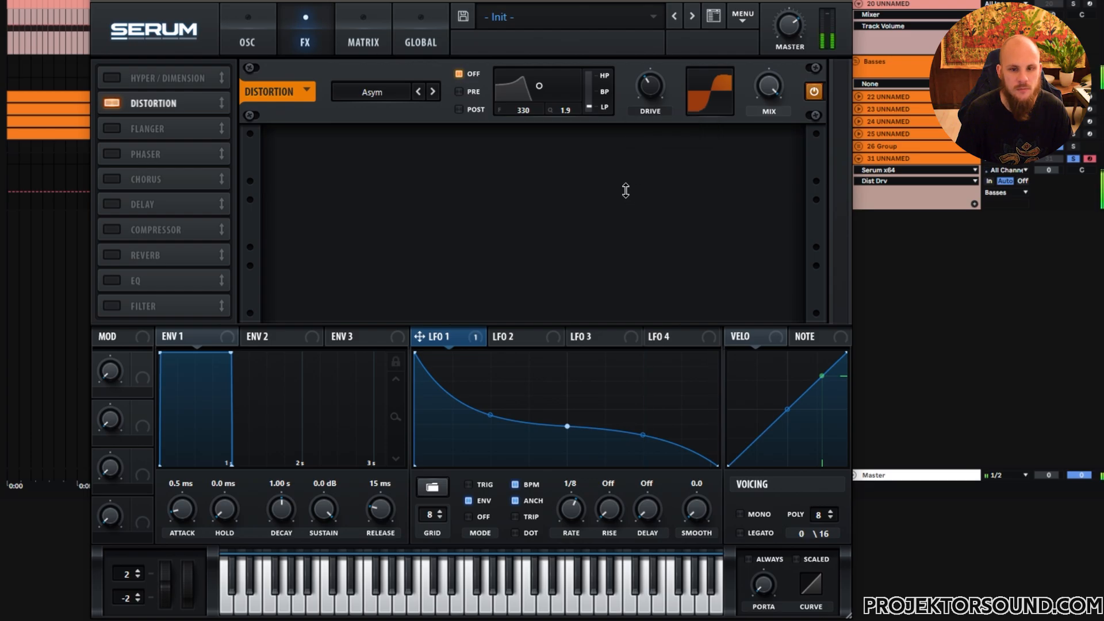
# - Enable the Compressor effect and raise its gain to 6.5 dB
pyautogui.click(210, 223)
pyautogui.click(556, 152)
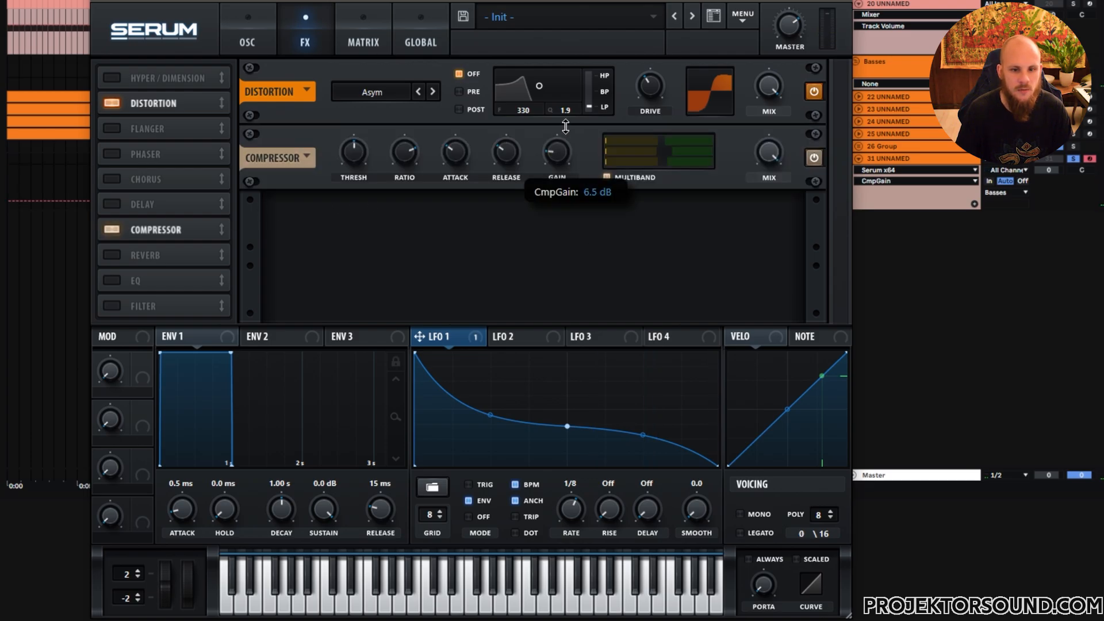
# - Enable Hyper/Dimension, turn on retrigger, lower the Hyper mix, raise the Dimension mix and reduce its size
pyautogui.click(111, 77)
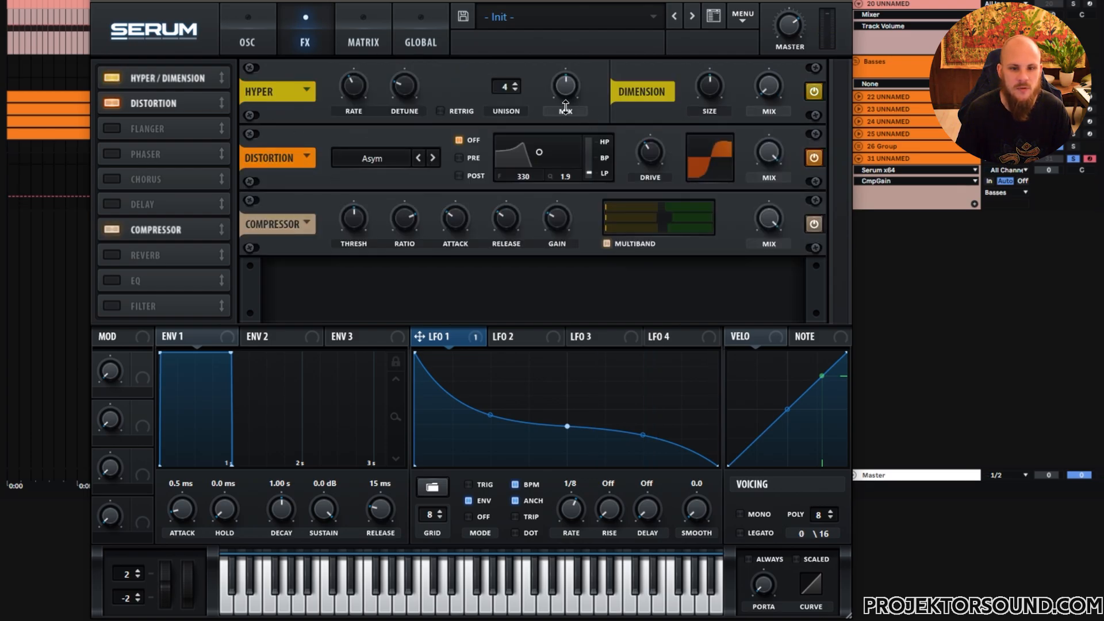
pyautogui.click(441, 111)
pyautogui.click(551, 110)
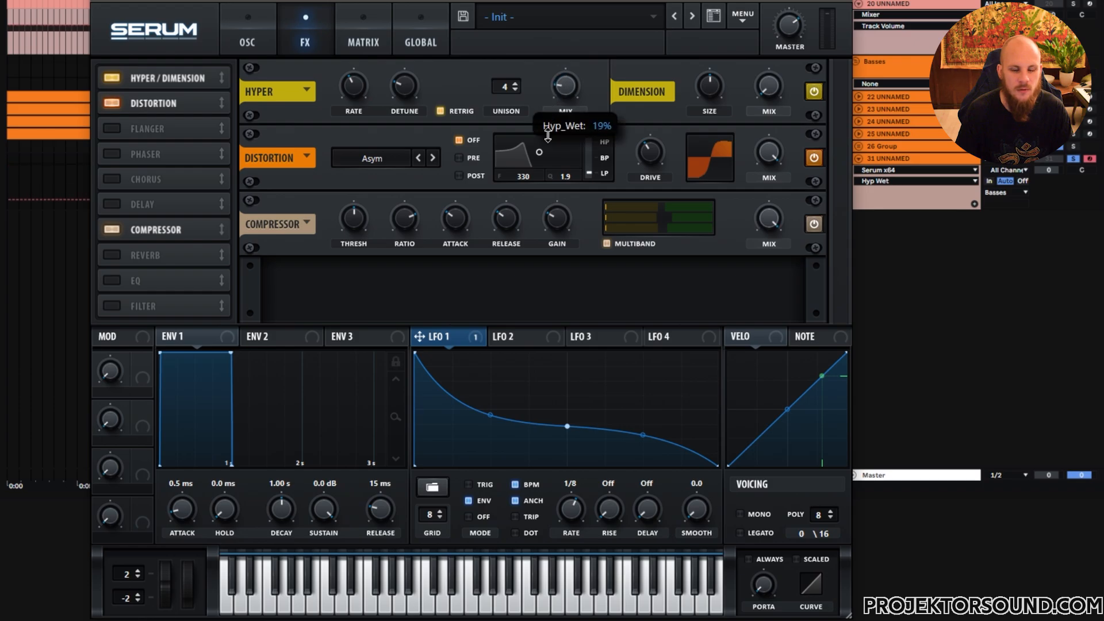
pyautogui.moveTo(754, 92); pyautogui.dragTo(749, 21)
pyautogui.moveTo(705, 87); pyautogui.dragTo(685, 175)
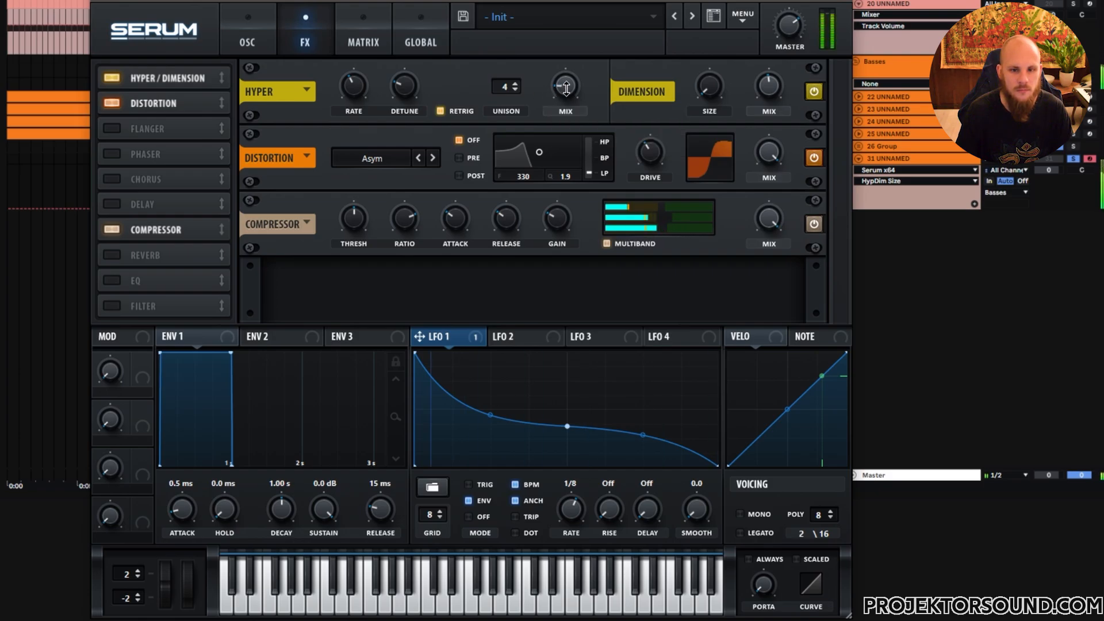
# - Enable the EQ effect
pyautogui.click(112, 281)
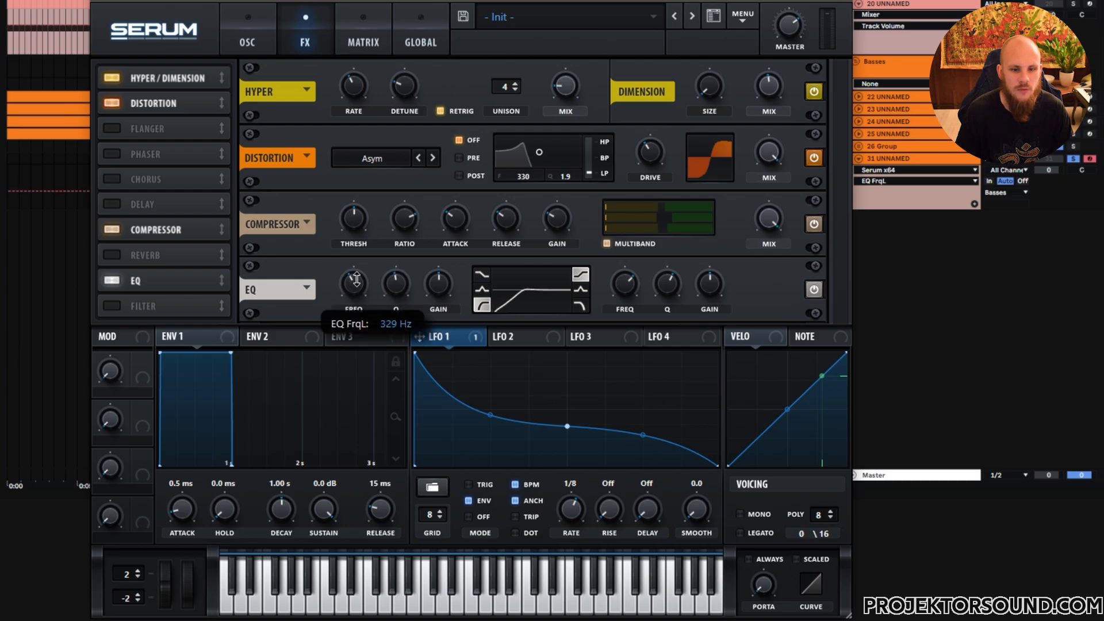
# - Reshape LFO 2 into a held level that drops sharply at the end by moving and adding points
pyautogui.click(256, 43)
pyautogui.click(510, 337)
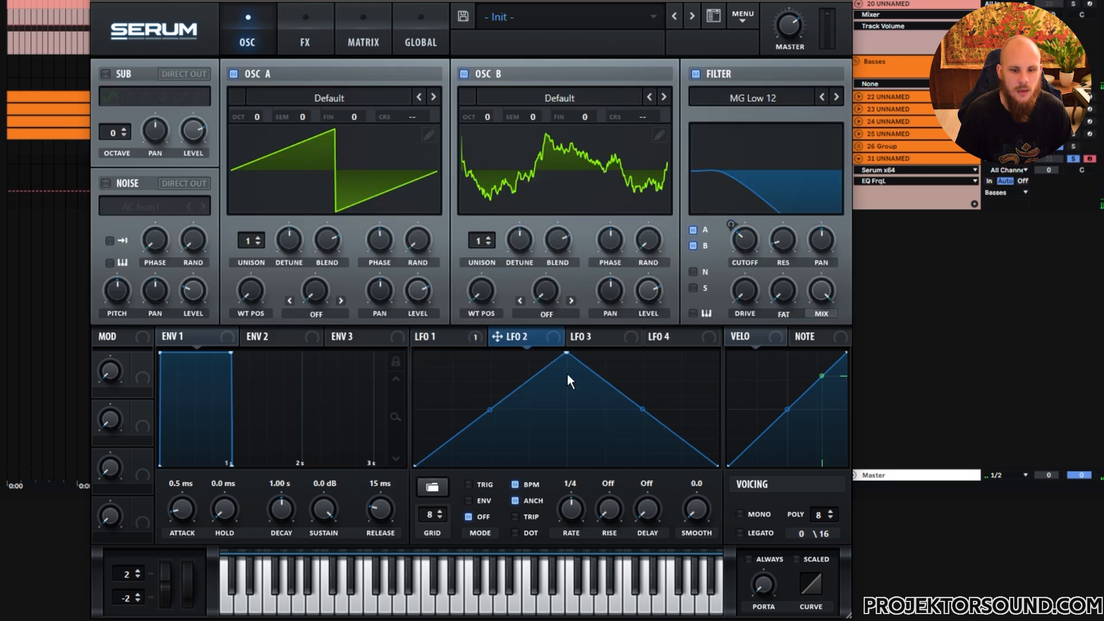
pyautogui.moveTo(567, 355); pyautogui.dragTo(415, 352)
pyautogui.doubleClick(670, 398)
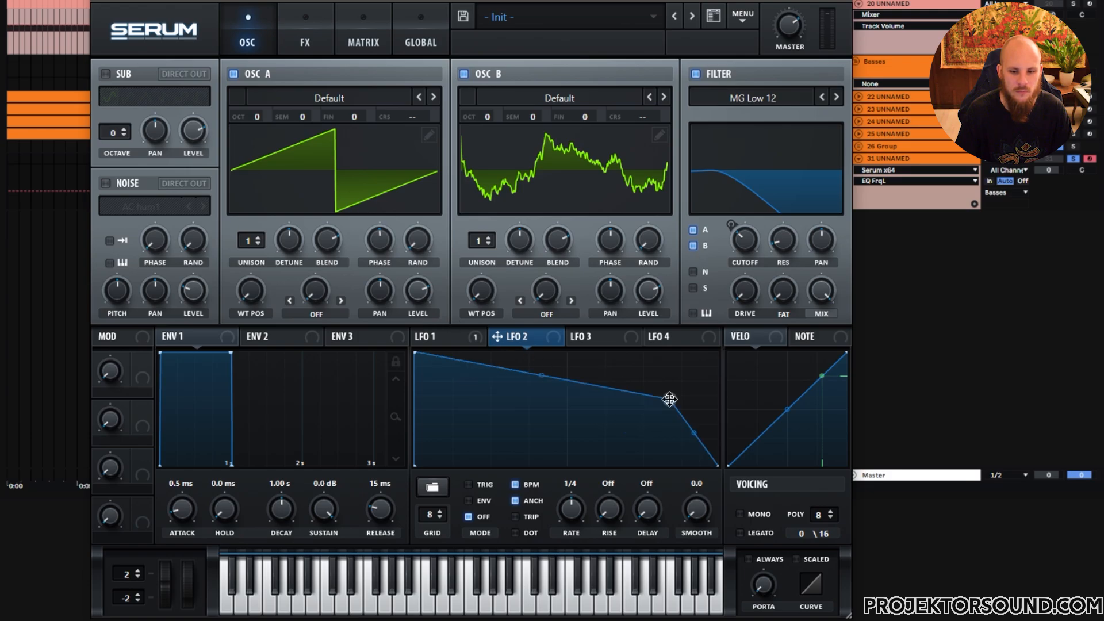
pyautogui.moveTo(670, 398); pyautogui.dragTo(682, 365)
pyautogui.moveTo(699, 409); pyautogui.dragTo(700, 440)
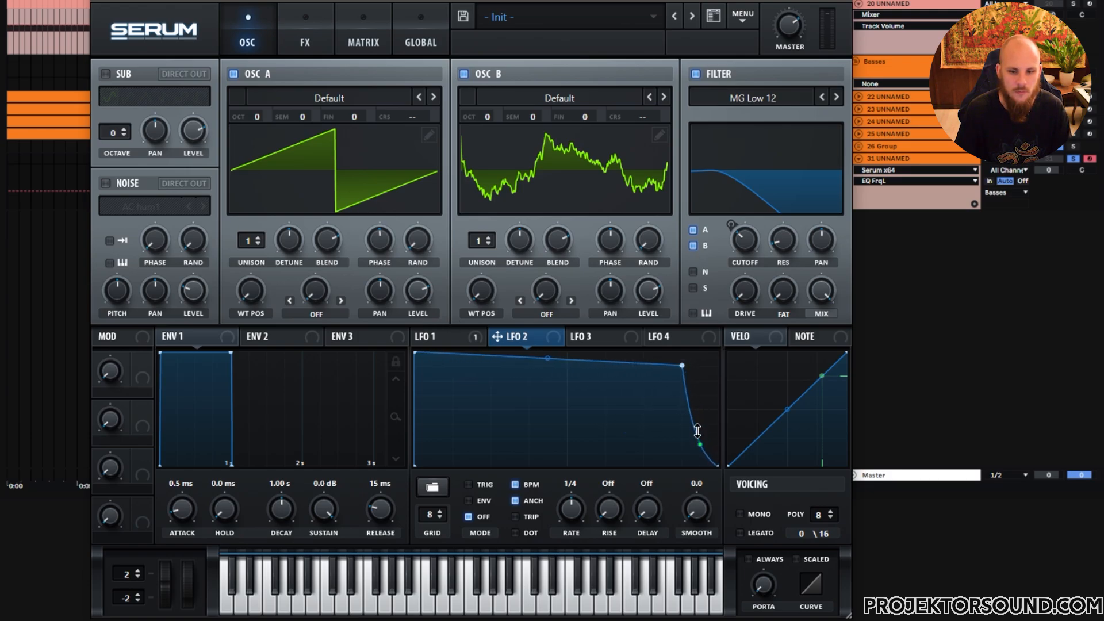
# - Set LFO 2 to envelope mode at a 1/16 rate and assign it to the oscillator volume
pyautogui.moveTo(551, 359); pyautogui.dragTo(551, 381)
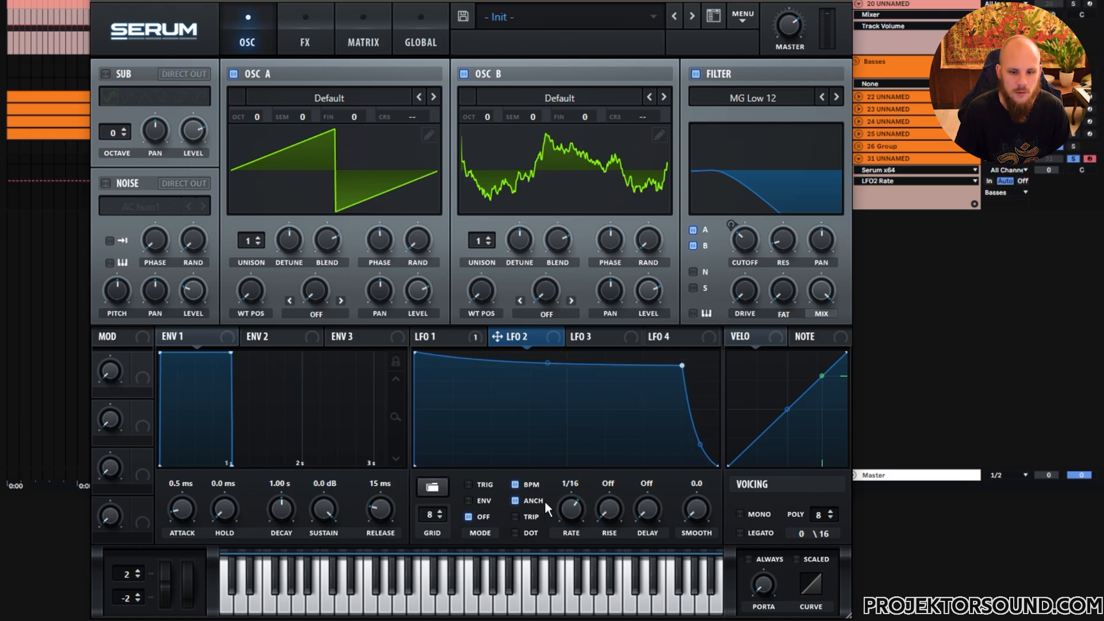
pyautogui.moveTo(414, 296); pyautogui.dragTo(397, 506)
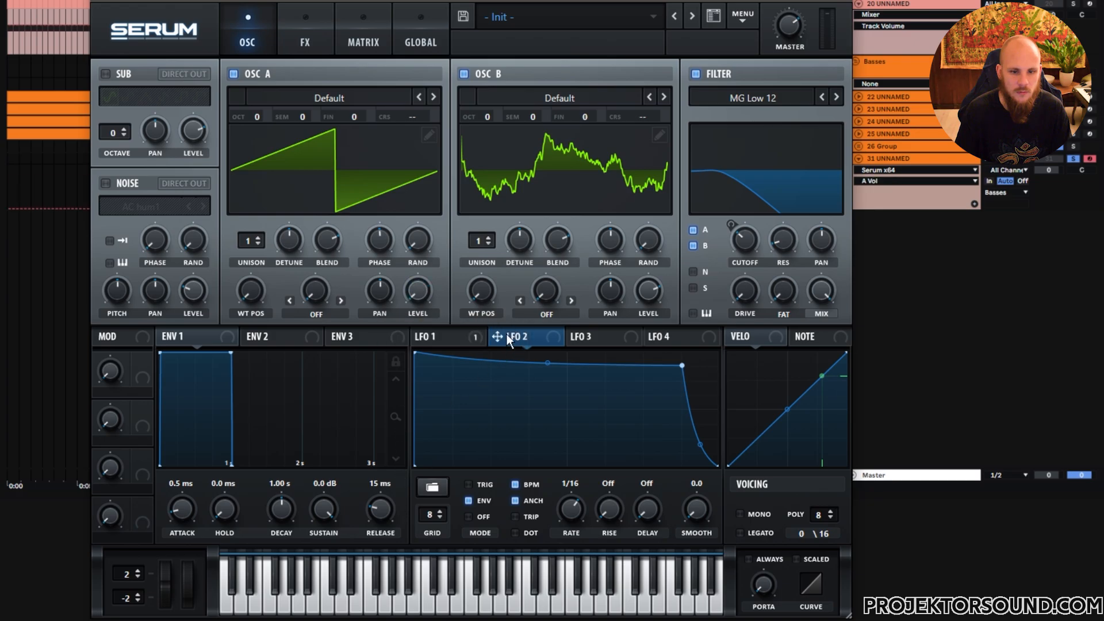
pyautogui.moveTo(649, 291); pyautogui.dragTo(643, 357)
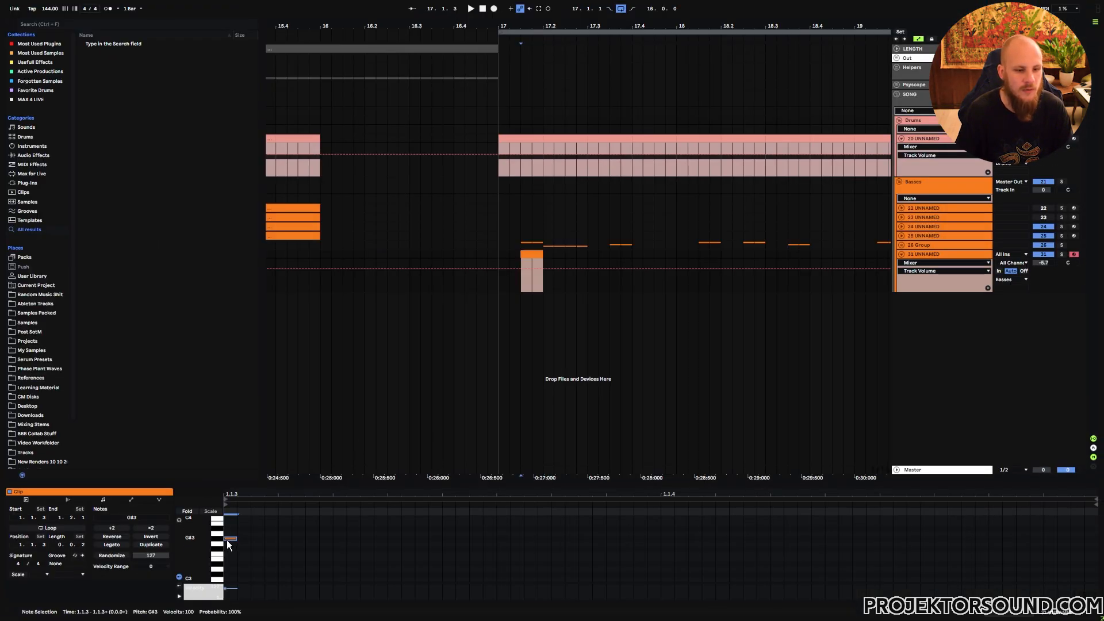
# - Select all notes in the bass clip and transpose them down three octaves
pyautogui.moveTo(227, 540)
pyautogui.mouseDown()
pyautogui.moveTo(880, 561)
pyautogui.moveTo(1099, 589)
pyautogui.mouseUp()
pyautogui.hotkey('shift', 'Down')
pyautogui.hotkey('shift', 'Down')
pyautogui.hotkey('shift', 'Down')
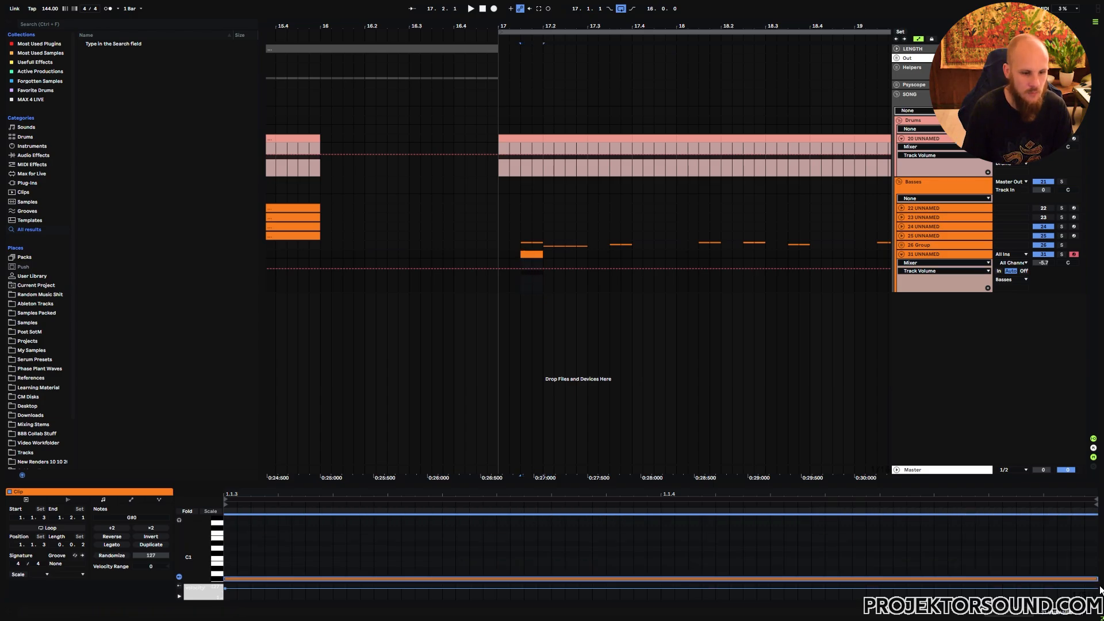
# - Select one bar of the bass clip in the arrangement and duplicate it three times
pyautogui.press('space')
pyautogui.moveTo(507, 255); pyautogui.dragTo(678, 312)
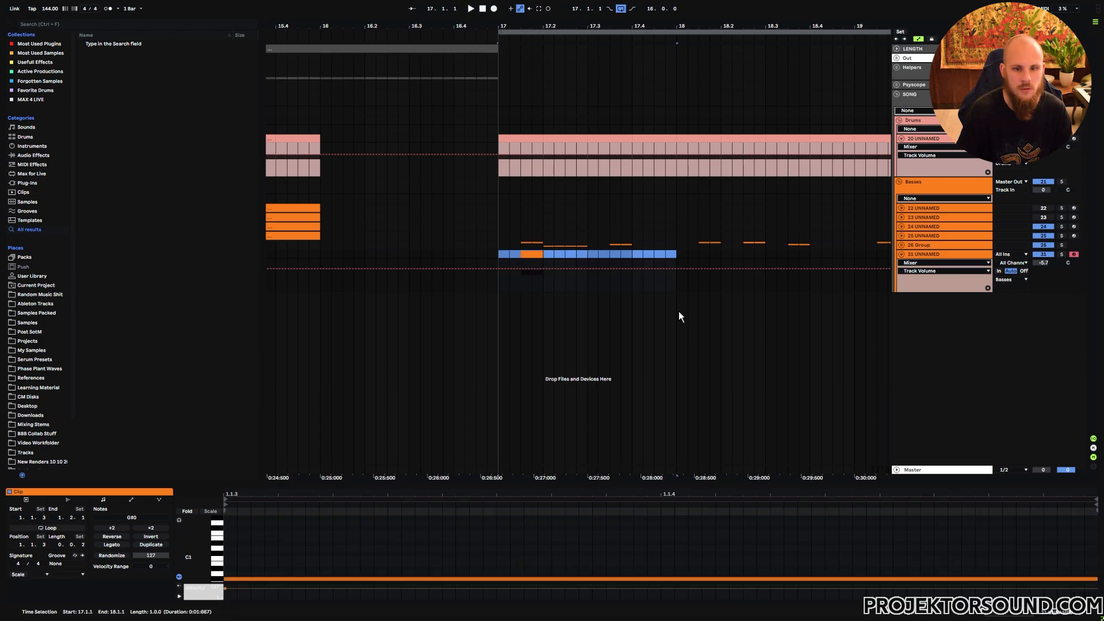
pyautogui.hotkey('ctrl', 'd')
pyautogui.hotkey('ctrl', 'd')
pyautogui.hotkey('ctrl', 'd')
pyautogui.hotkey('ctrl', 'd')
pyautogui.hotkey('ctrl', 'd')
pyautogui.hotkey('ctrl', 'd')
pyautogui.hotkey('ctrl', 'd')
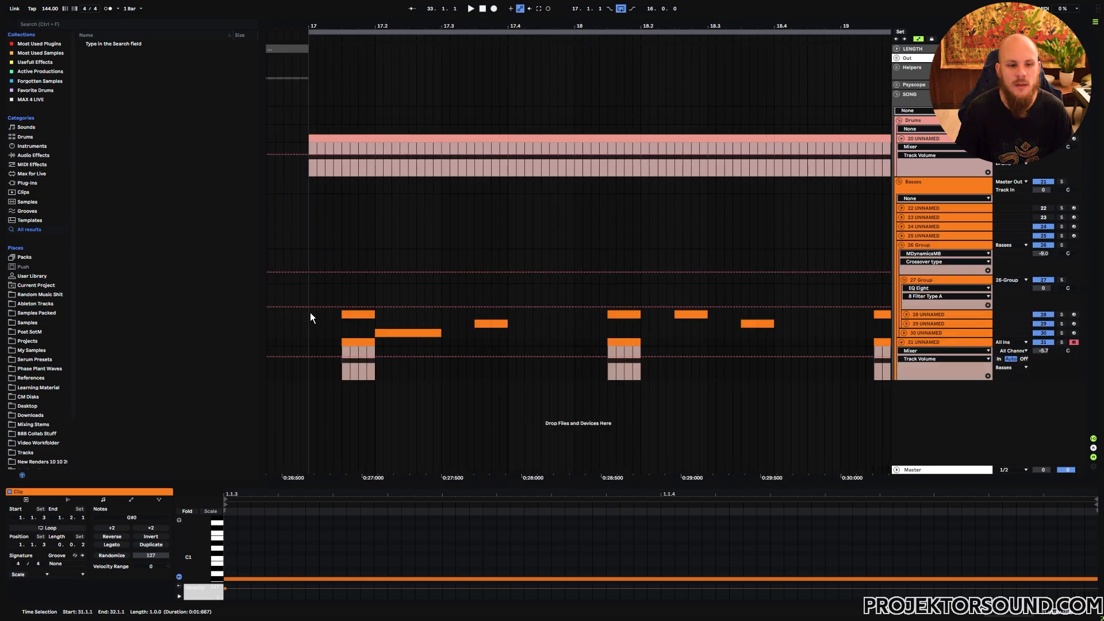
# - Examine the bass clips across the layered bass tracks and play back the arrangement
pyautogui.moveTo(310, 314); pyautogui.dragTo(508, 343)
pyautogui.moveTo(577, 313); pyautogui.dragTo(816, 370)
pyautogui.moveTo(310, 312); pyautogui.dragTo(840, 368)
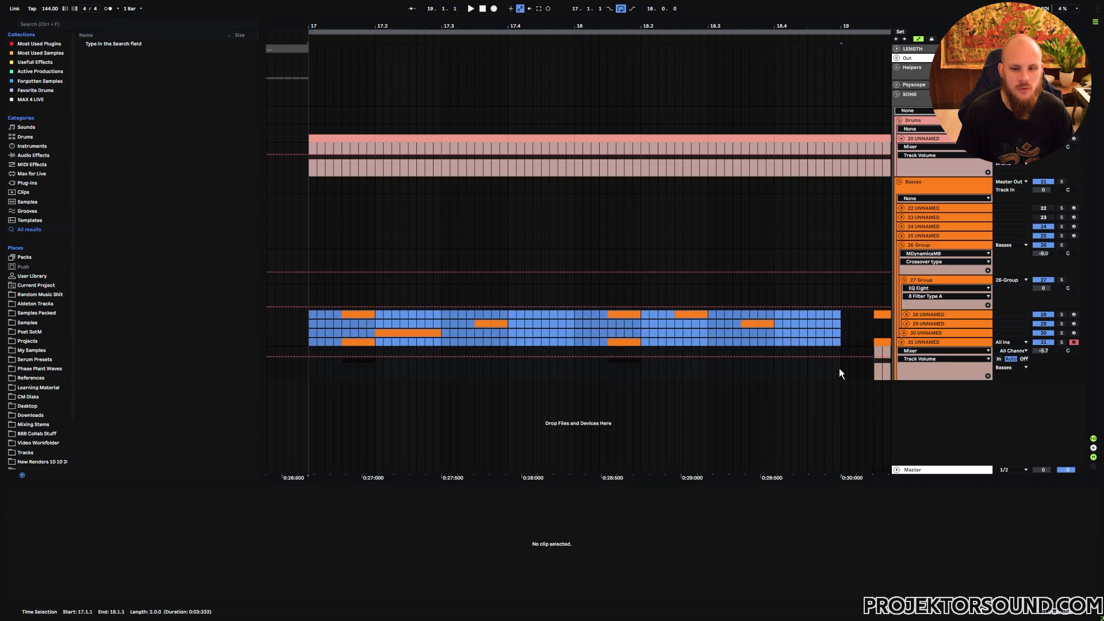
pyautogui.click(359, 315)
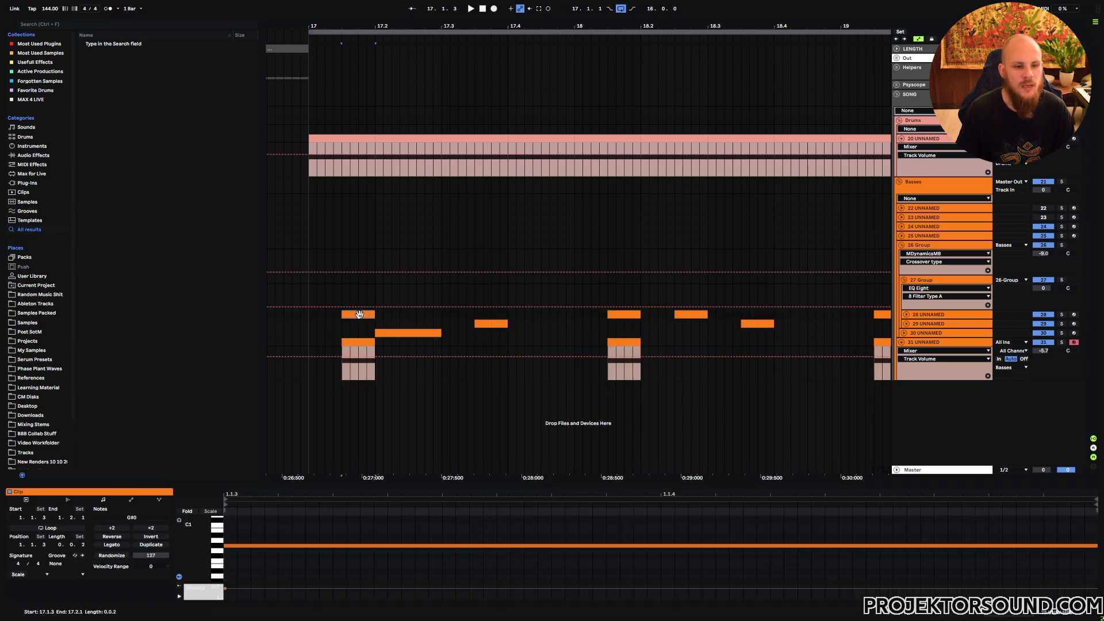
pyautogui.click(482, 324)
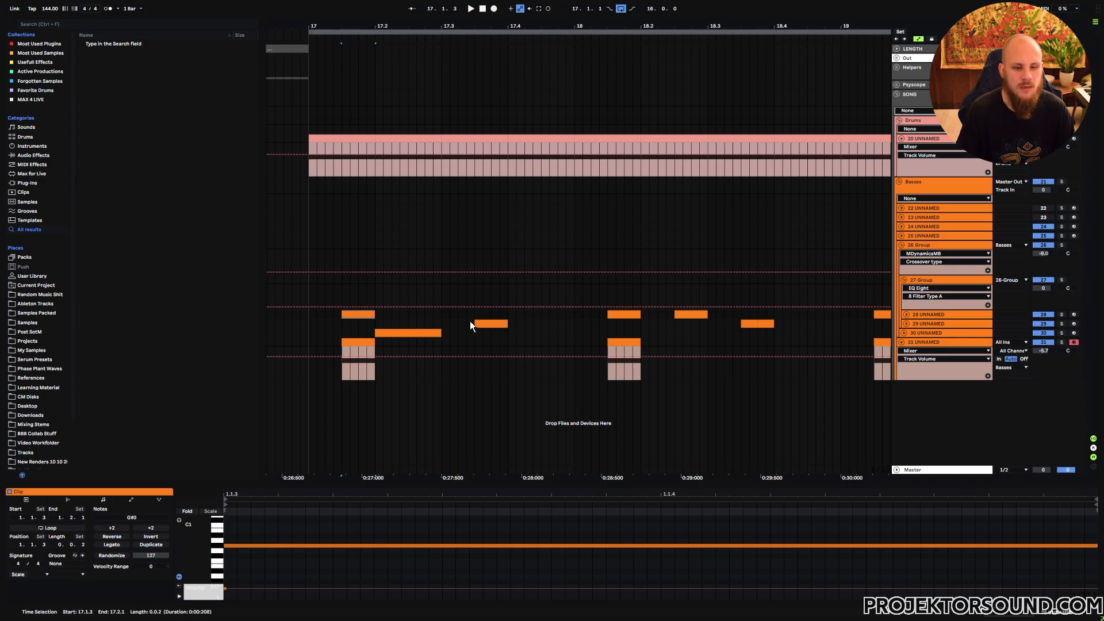
pyautogui.moveTo(469, 325); pyautogui.dragTo(512, 323)
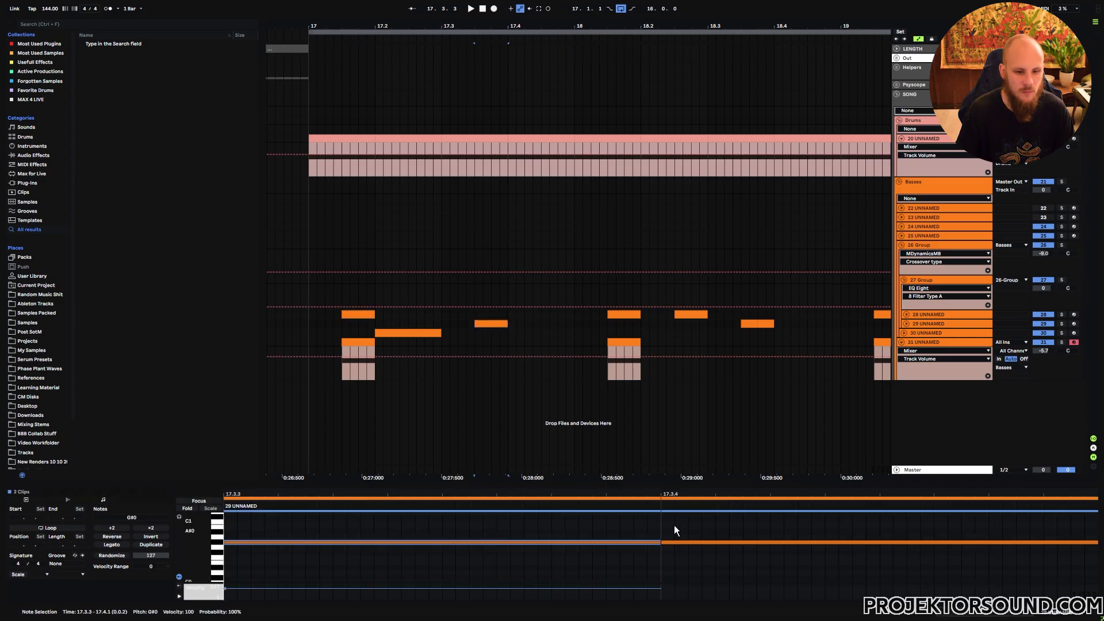
pyautogui.click(707, 542)
pyautogui.click(422, 333)
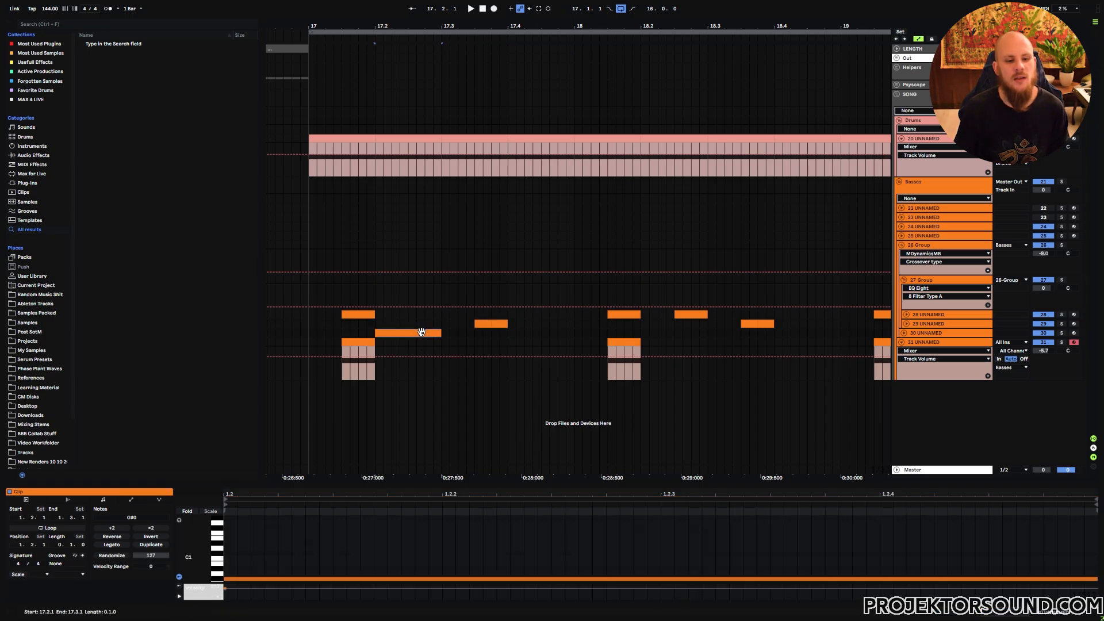
pyautogui.click(692, 314)
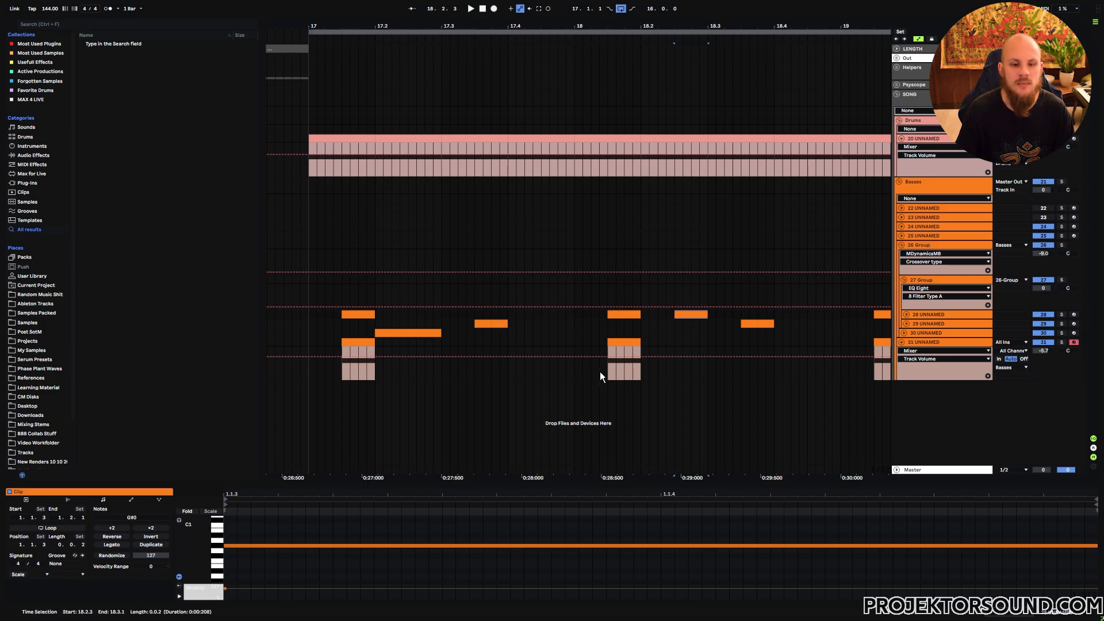
pyautogui.click(309, 370)
pyautogui.press('space')
pyautogui.press('x')
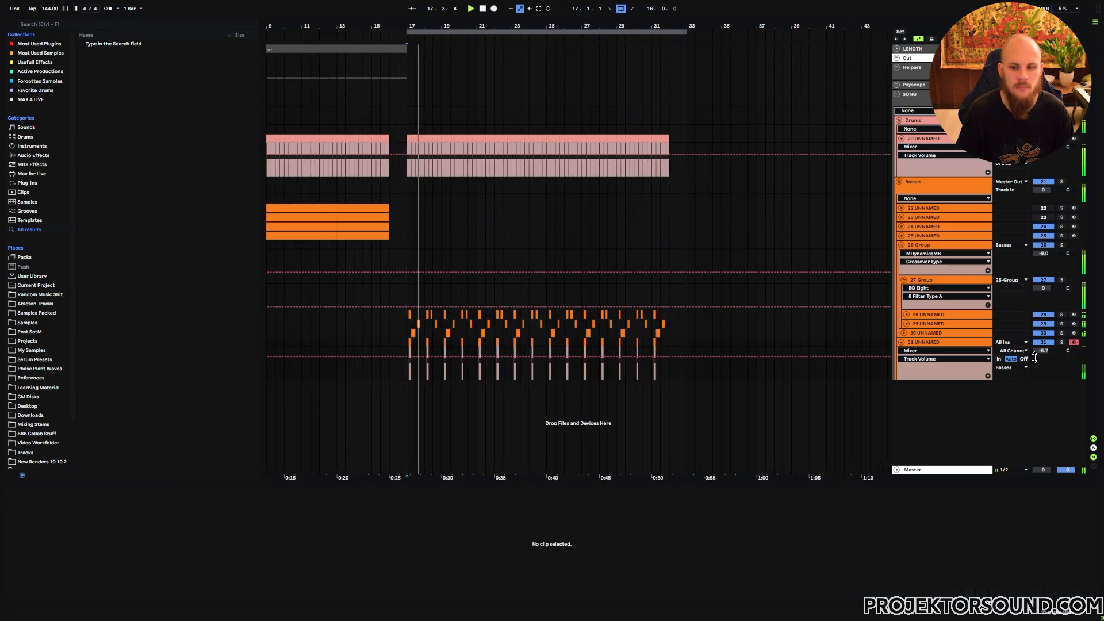
# - Lower track 31's volume to -10.6 dB
pyautogui.moveTo(1042, 351)
pyautogui.mouseDown()
pyautogui.moveTo(1043, 368)
pyautogui.moveTo(1046, 357)
pyautogui.mouseUp()
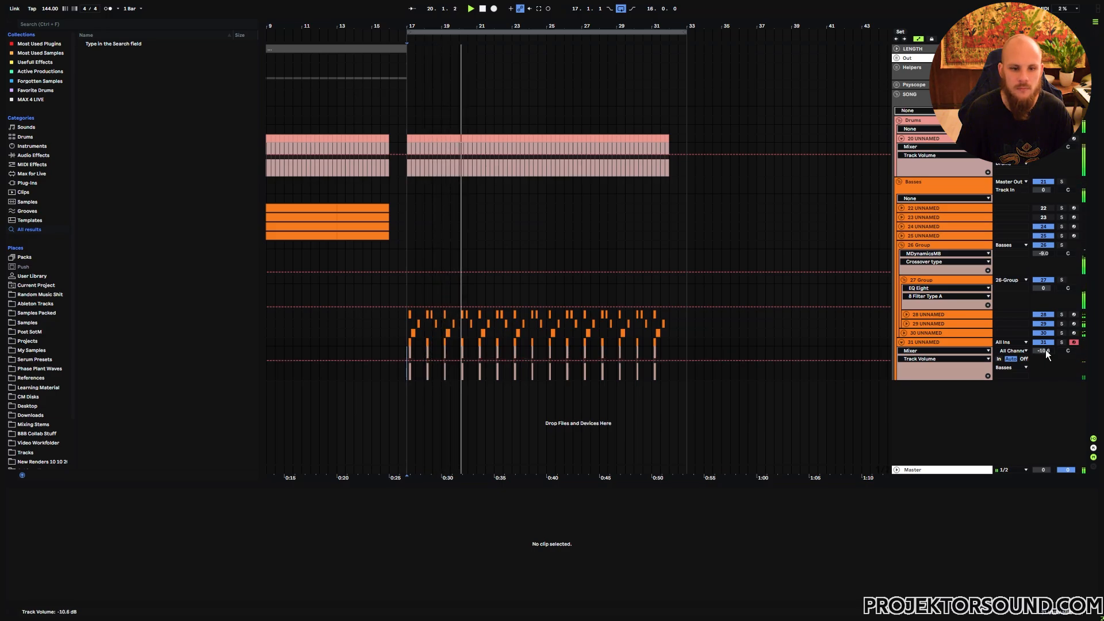
pyautogui.press('space')
# - Insert a new MIDI track below track 31
pyautogui.click(923, 344)
pyautogui.press('u')
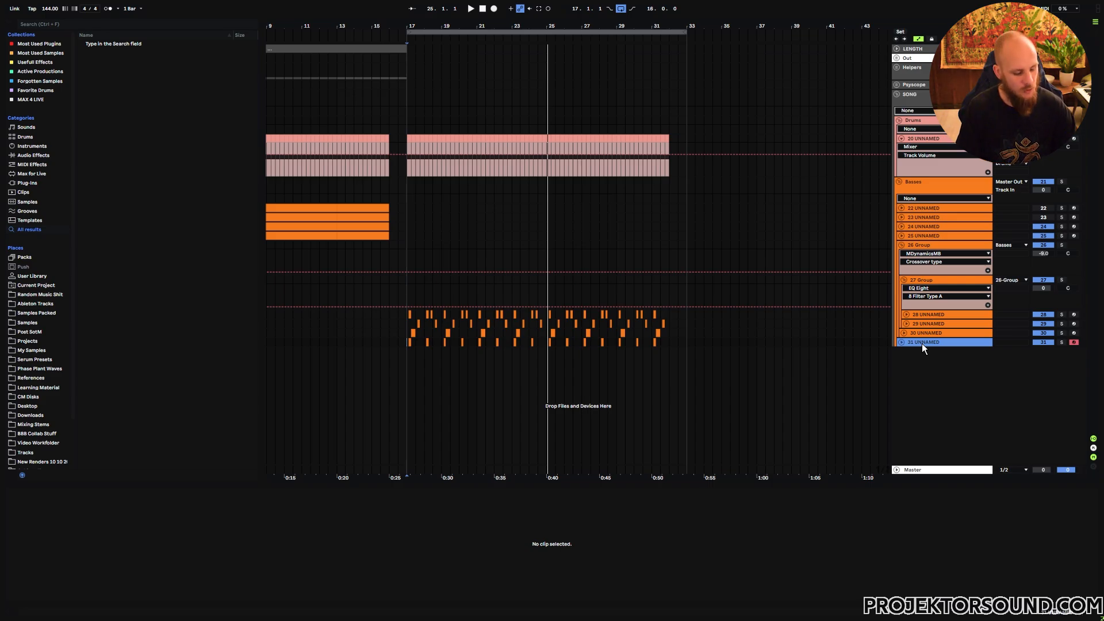
pyautogui.hotkey('ctrl', 'shift', 't')
# - Copy the short bass clips from track 29 and paste them into the new track
pyautogui.moveTo(418, 26); pyautogui.dragTo(418, 87)
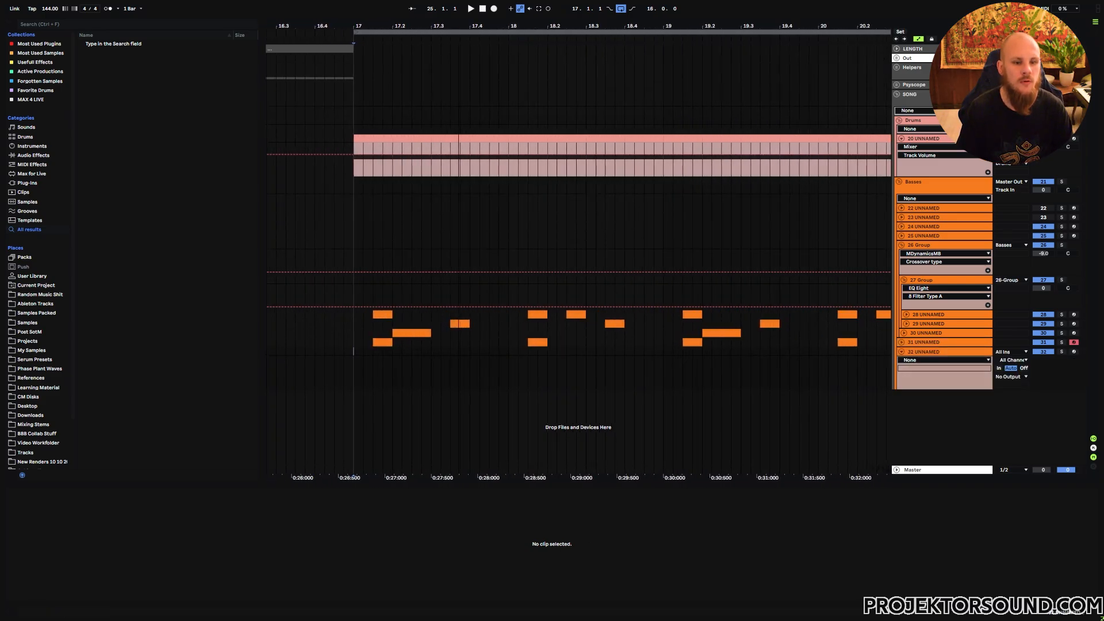
pyautogui.moveTo(459, 27); pyautogui.dragTo(537, 27)
pyautogui.moveTo(513, 323); pyautogui.dragTo(547, 322)
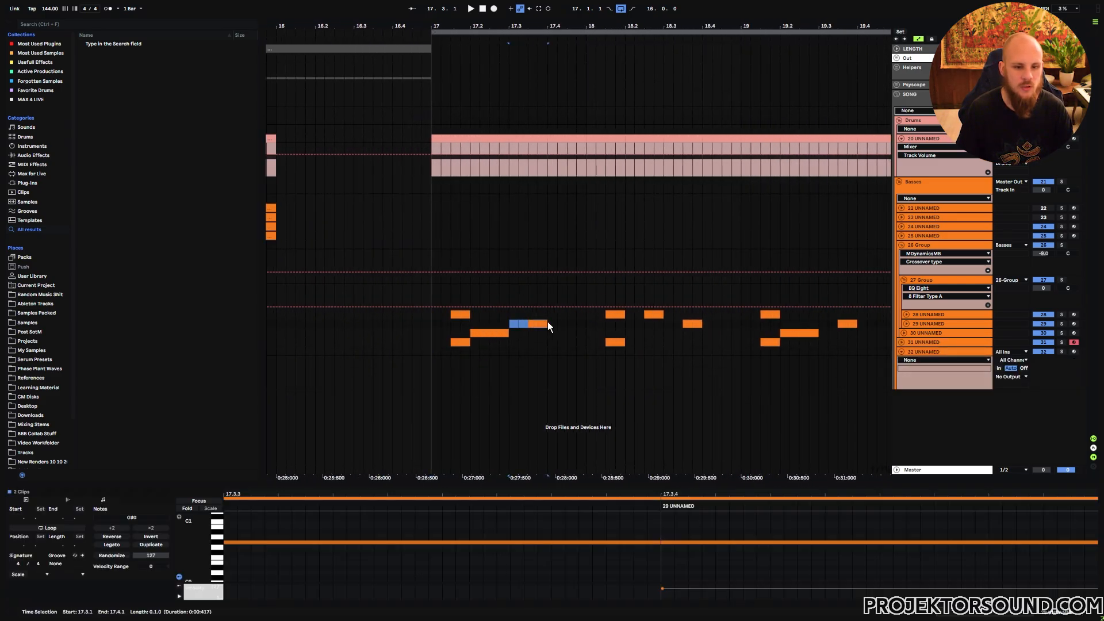
pyautogui.click(508, 354)
pyautogui.hotkey('ctrl', 'v')
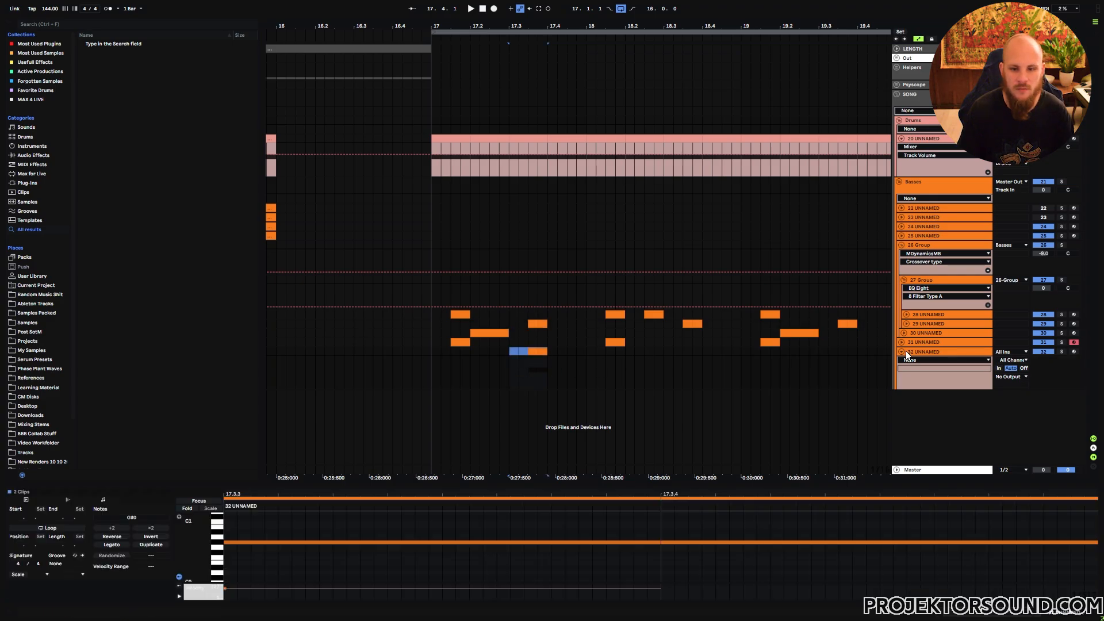
# - Load Serum onto the new track
pyautogui.rightClick(577, 372)
pyautogui.rightClick(577, 372)
pyautogui.moveTo(643, 101)
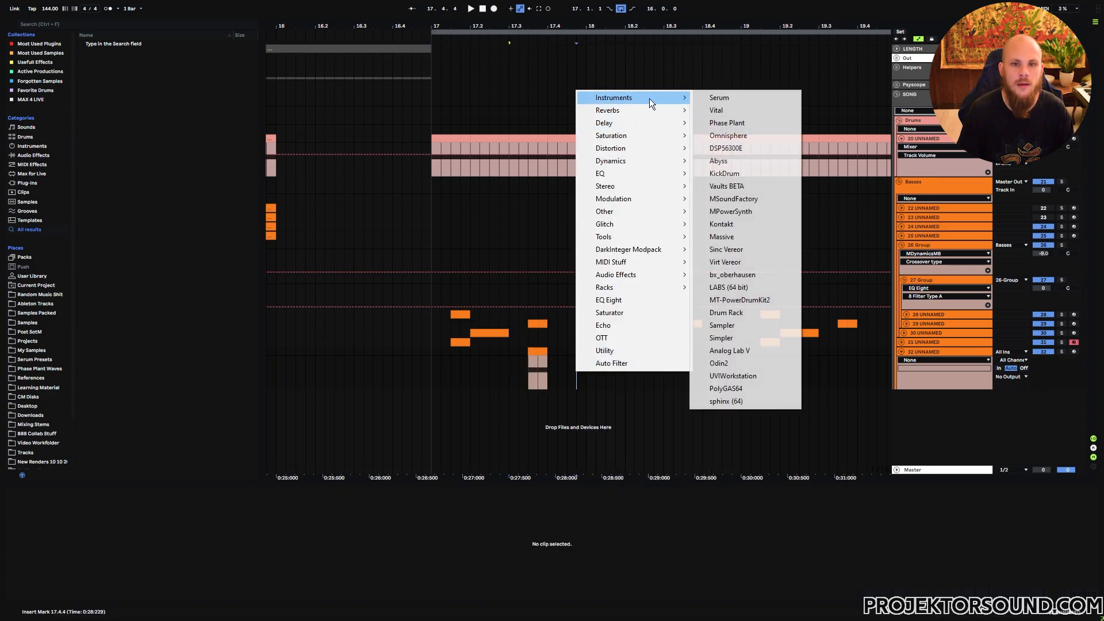
pyautogui.click(747, 102)
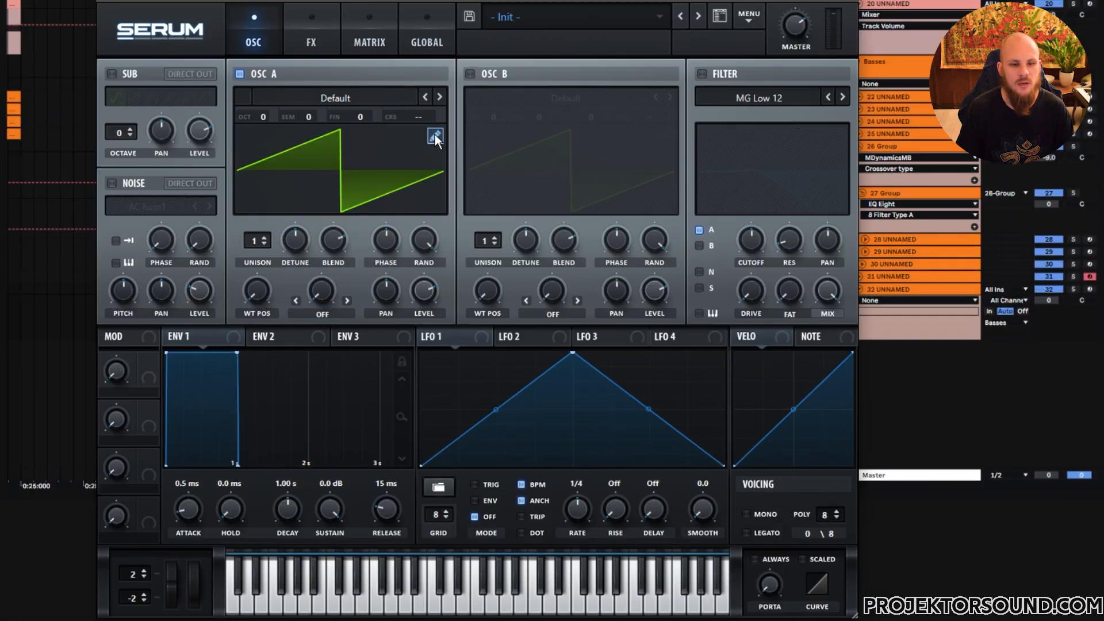
# - Open Oscillator A's wavetable editor and apply Create Random Series Gaps to the waveform
pyautogui.click(436, 136)
pyautogui.rightClick(215, 149)
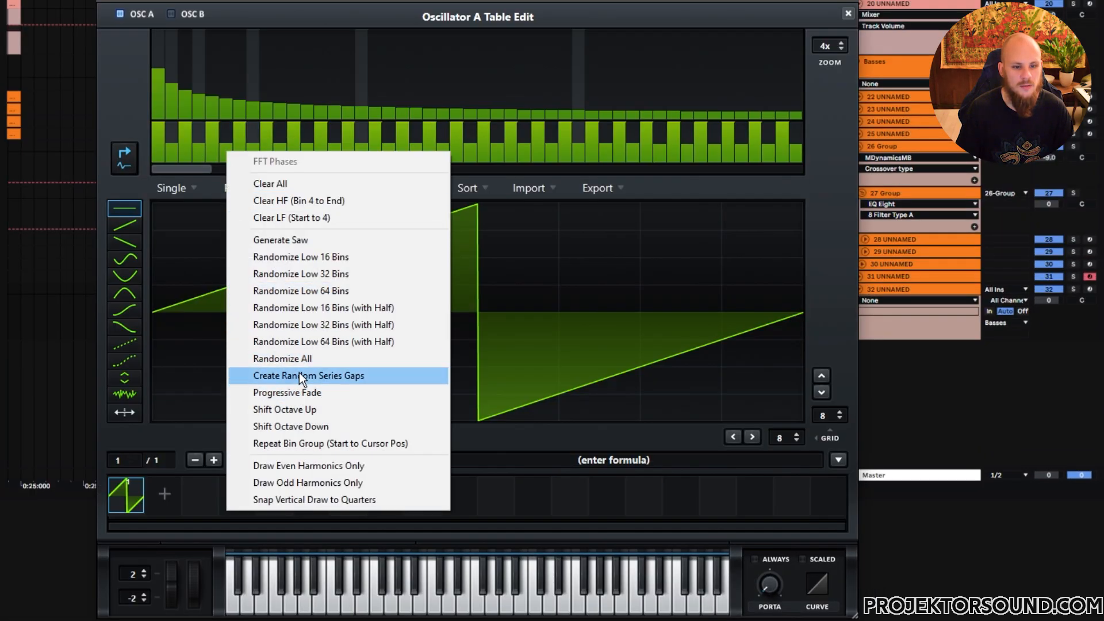
pyautogui.click(298, 358)
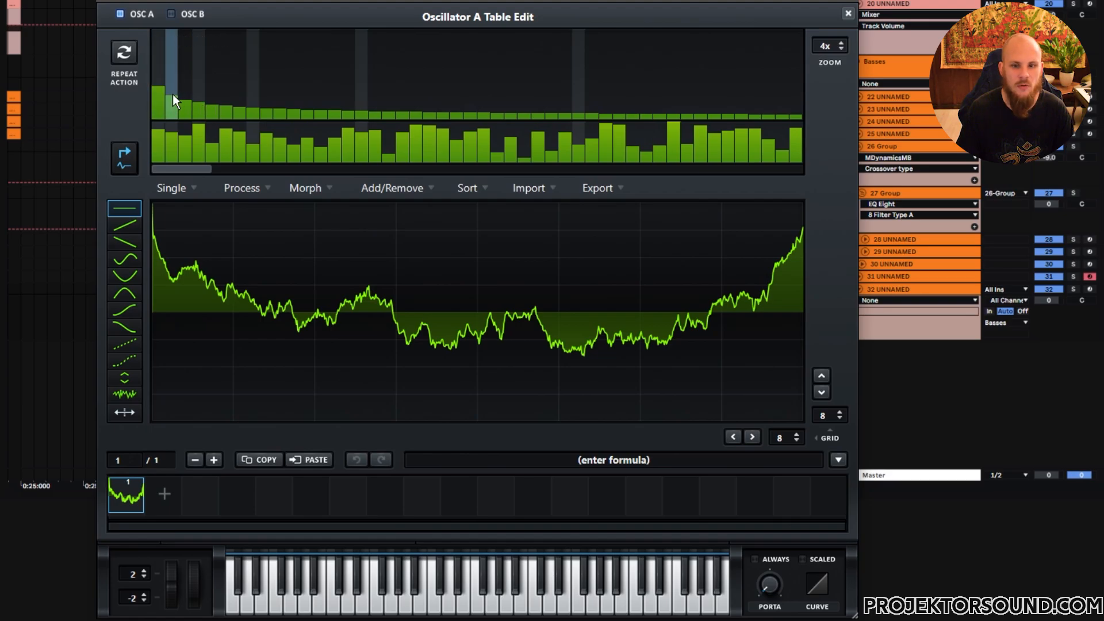
pyautogui.click(848, 14)
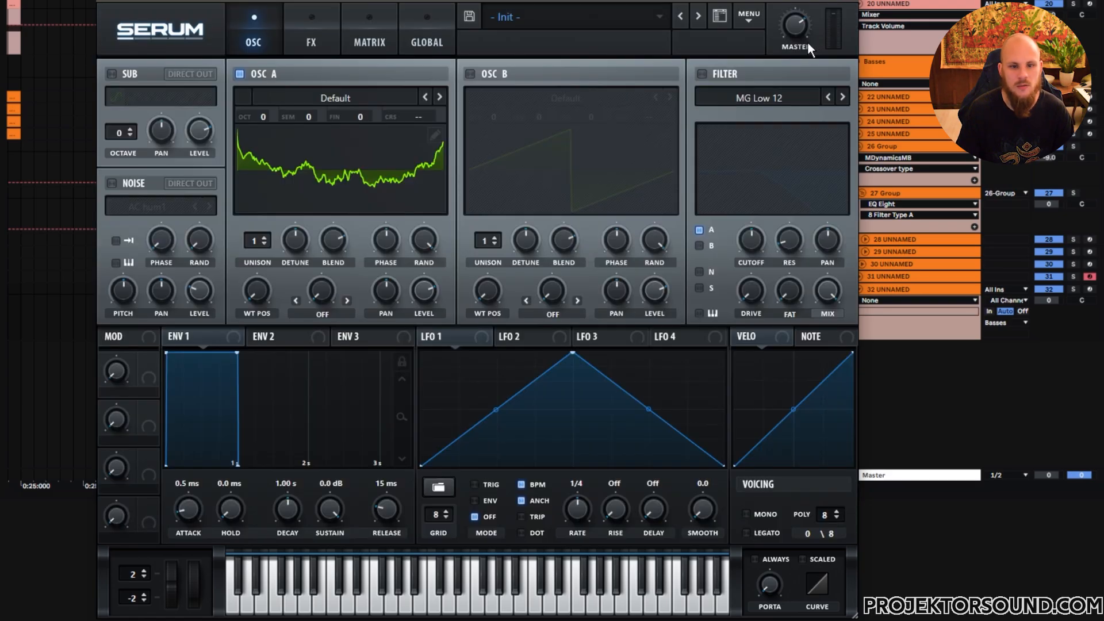
# - Enable the filter and set LFO 1's rate to 1/16
pyautogui.click(702, 73)
pyautogui.moveTo(577, 508); pyautogui.dragTo(596, 492)
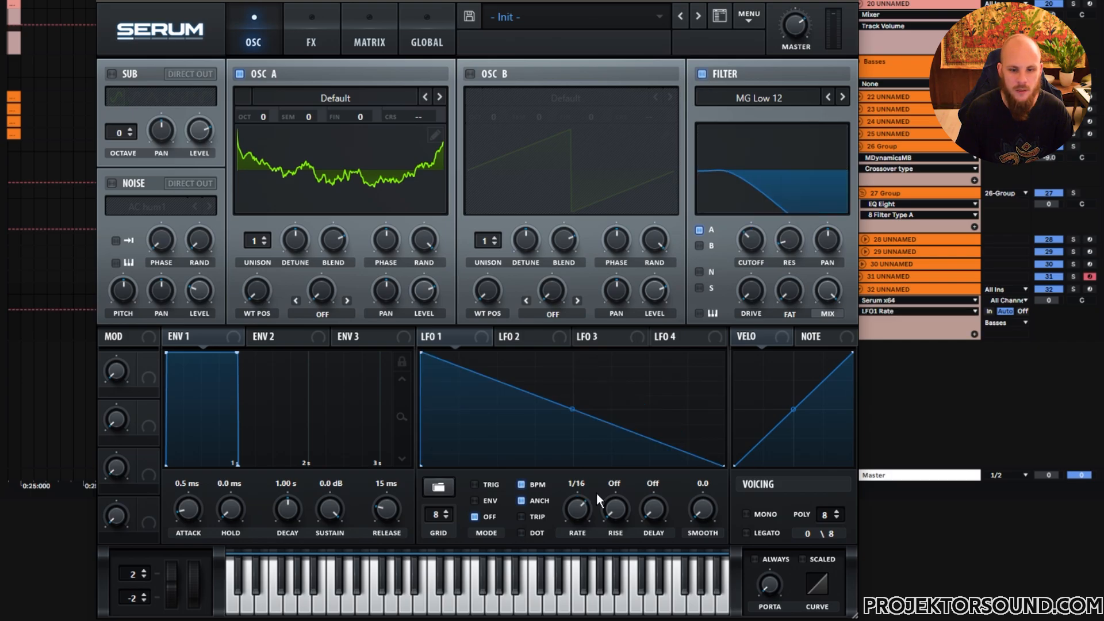
# - Bend LFO 1's curve, then give Oscillator A two unison voices with adjusted detune and random phase
pyautogui.doubleClick(574, 423)
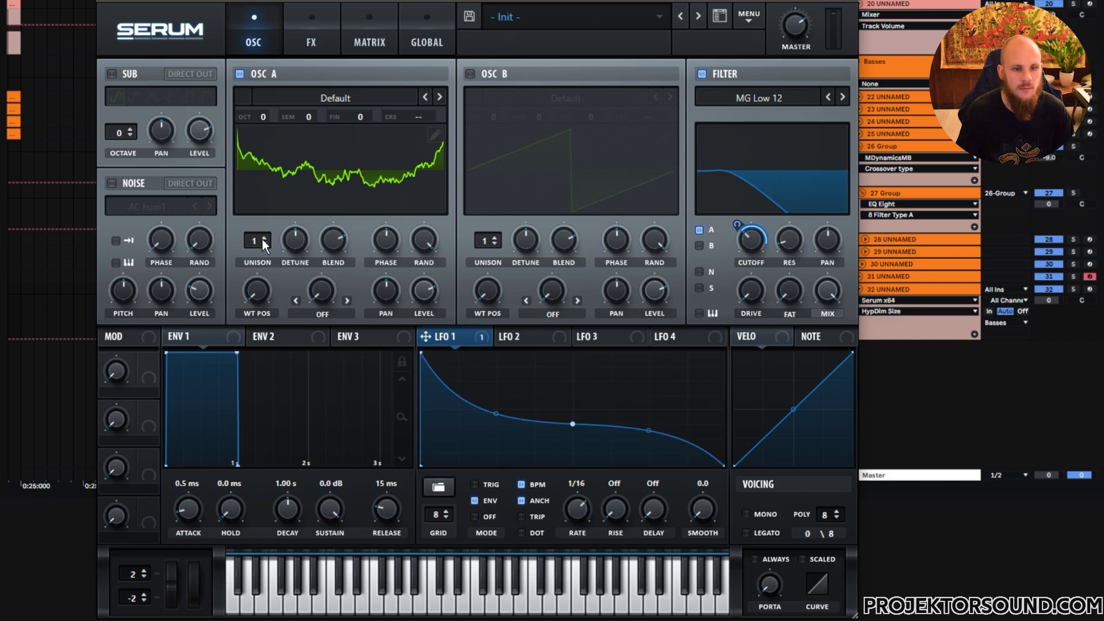
pyautogui.click(264, 238)
pyautogui.moveTo(293, 240); pyautogui.dragTo(276, 293)
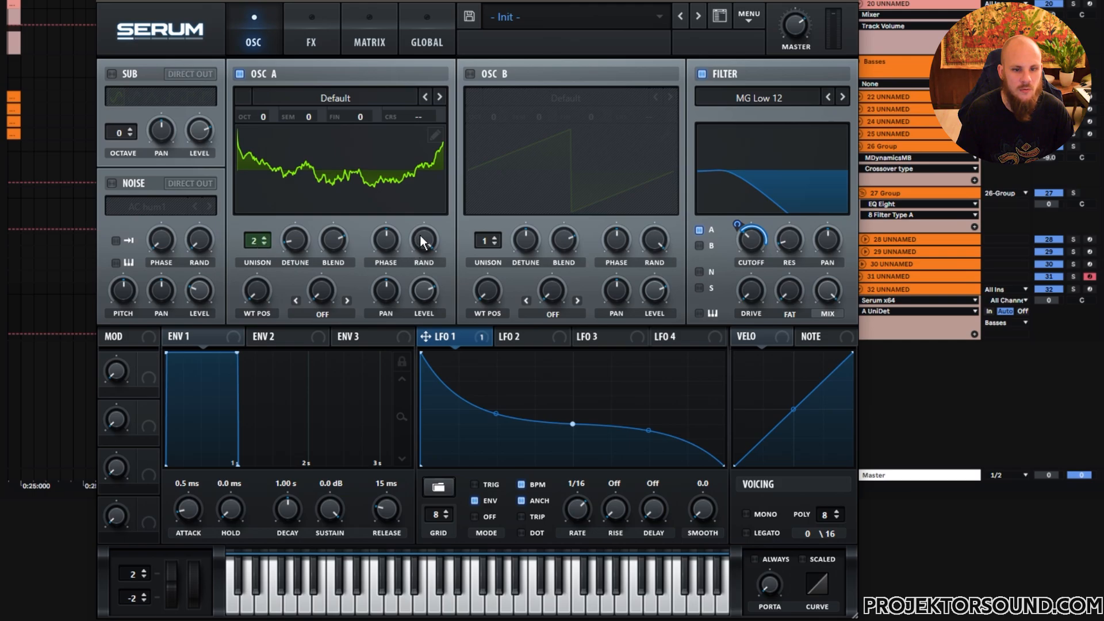
pyautogui.moveTo(420, 236)
pyautogui.mouseDown()
pyautogui.moveTo(385, 441)
pyautogui.moveTo(444, 184)
pyautogui.mouseUp()
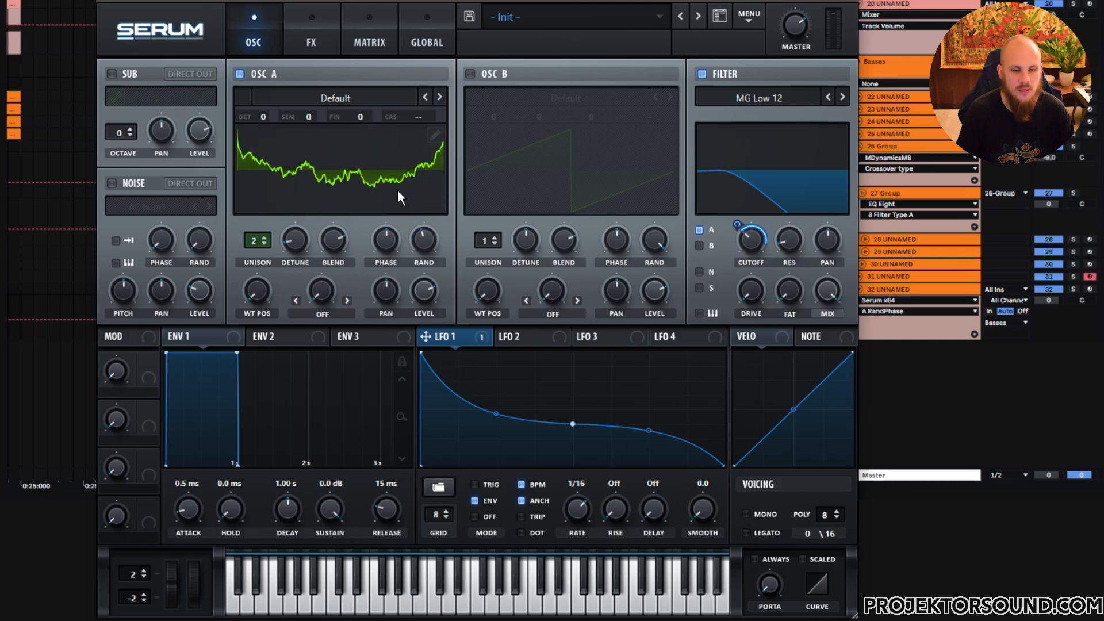
# - Draw a plateau-and-drop shape in LFO 2 and assign it to Oscillator A's level
pyautogui.click(523, 337)
pyautogui.doubleClick(677, 373)
pyautogui.moveTo(678, 372); pyautogui.dragTo(687, 366)
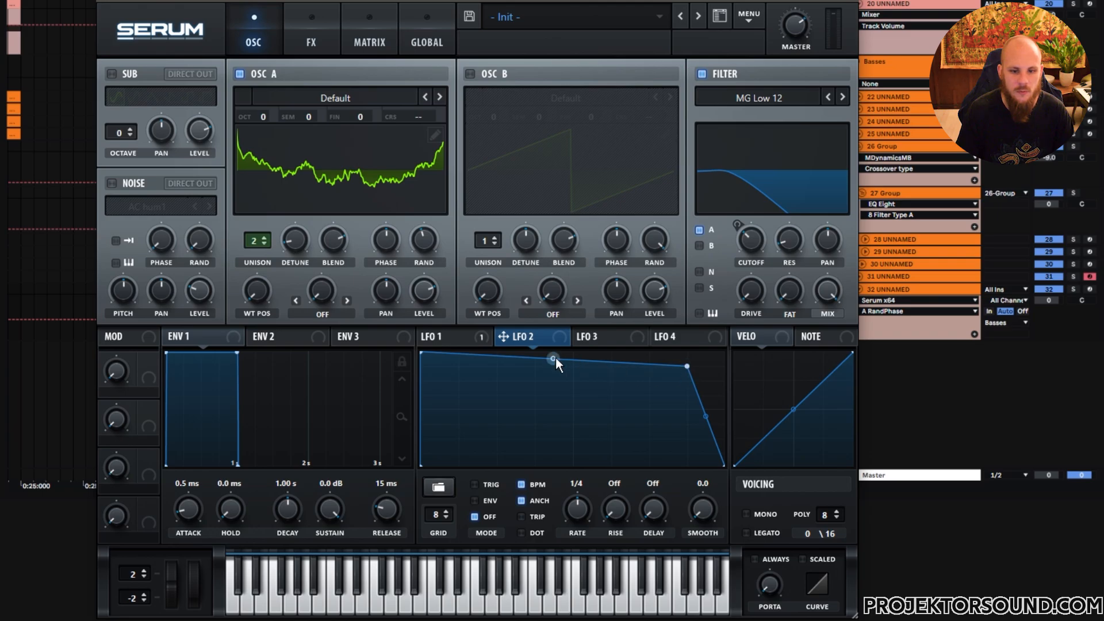
pyautogui.moveTo(556, 361); pyautogui.dragTo(677, 420)
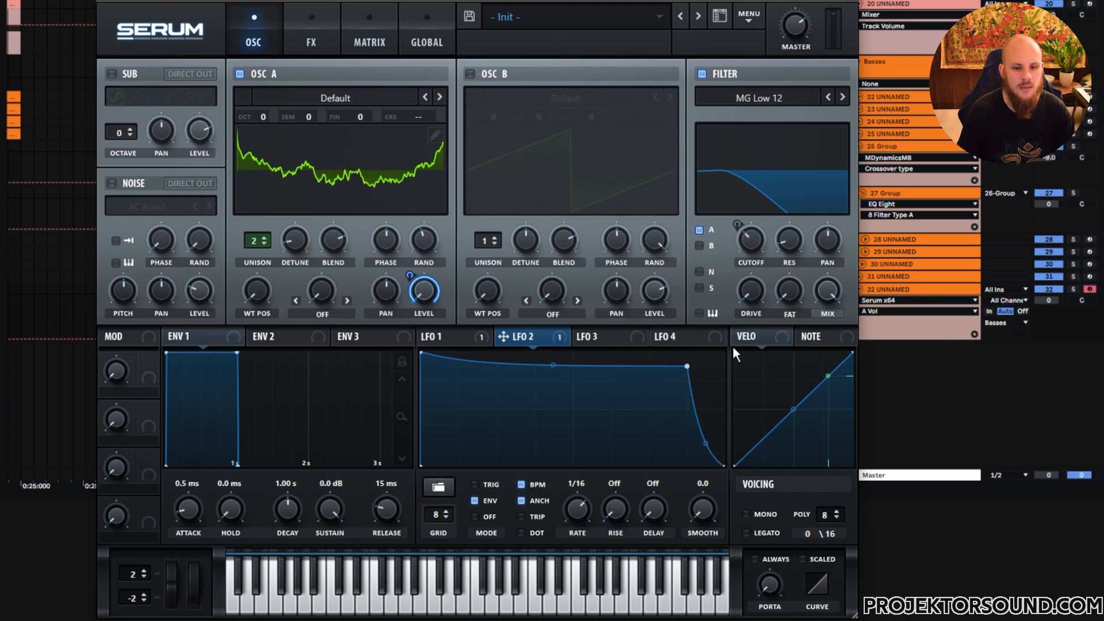
# - Enable the Distortion effect, raise its drive, and modulate the drive with LFO 1
pyautogui.click(312, 40)
pyautogui.click(118, 103)
pyautogui.moveTo(657, 153); pyautogui.dragTo(684, 77)
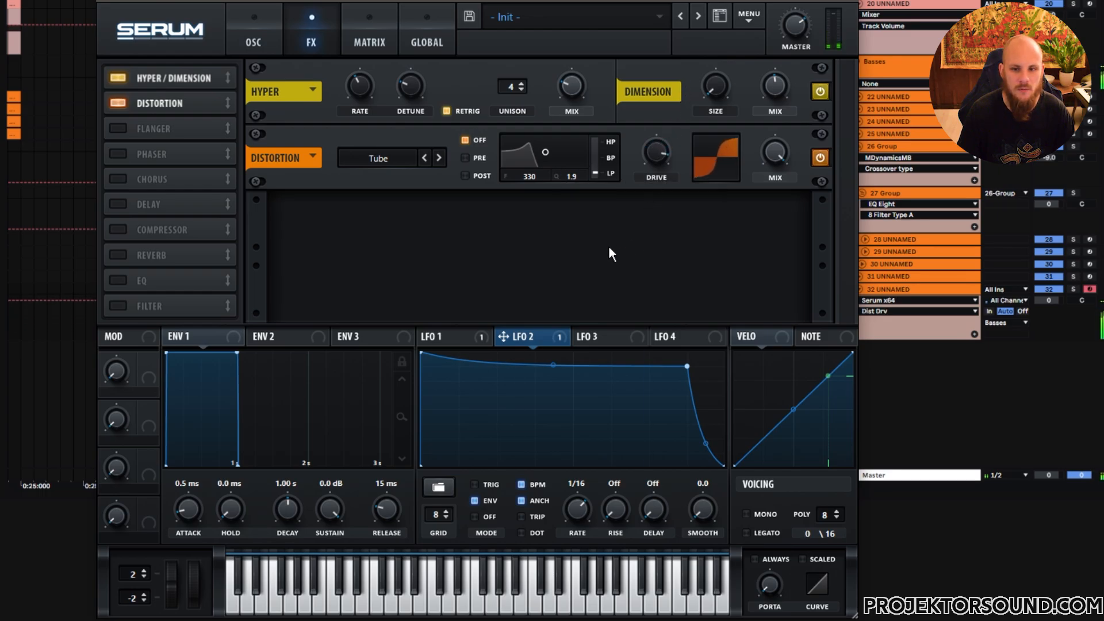
pyautogui.moveTo(662, 157); pyautogui.dragTo(651, 178)
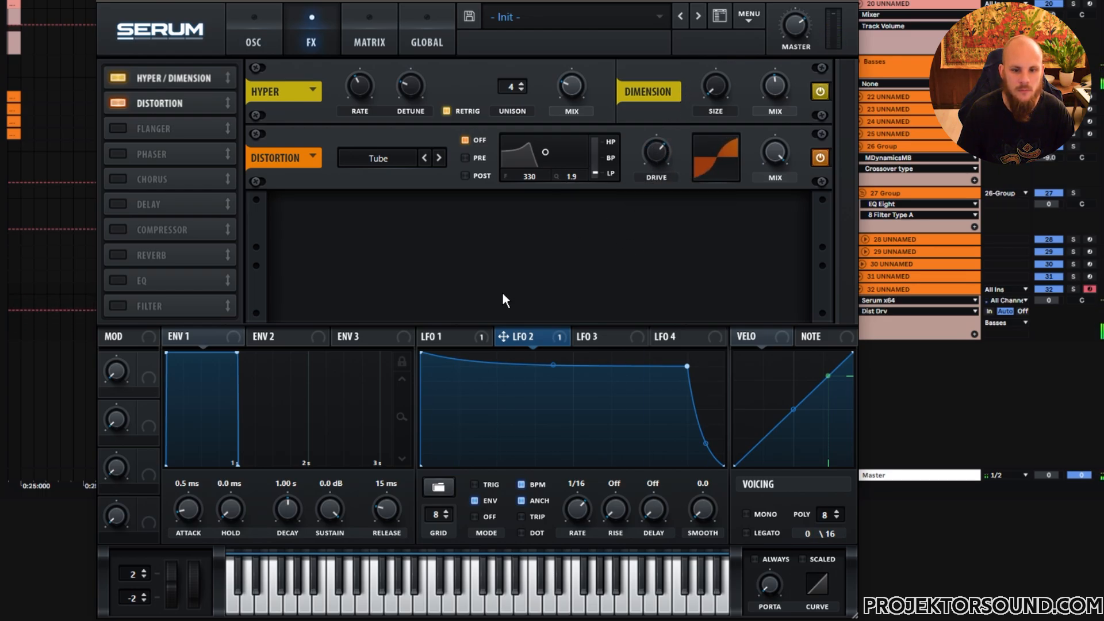
pyautogui.moveTo(425, 337); pyautogui.dragTo(656, 153)
pyautogui.moveTo(643, 140)
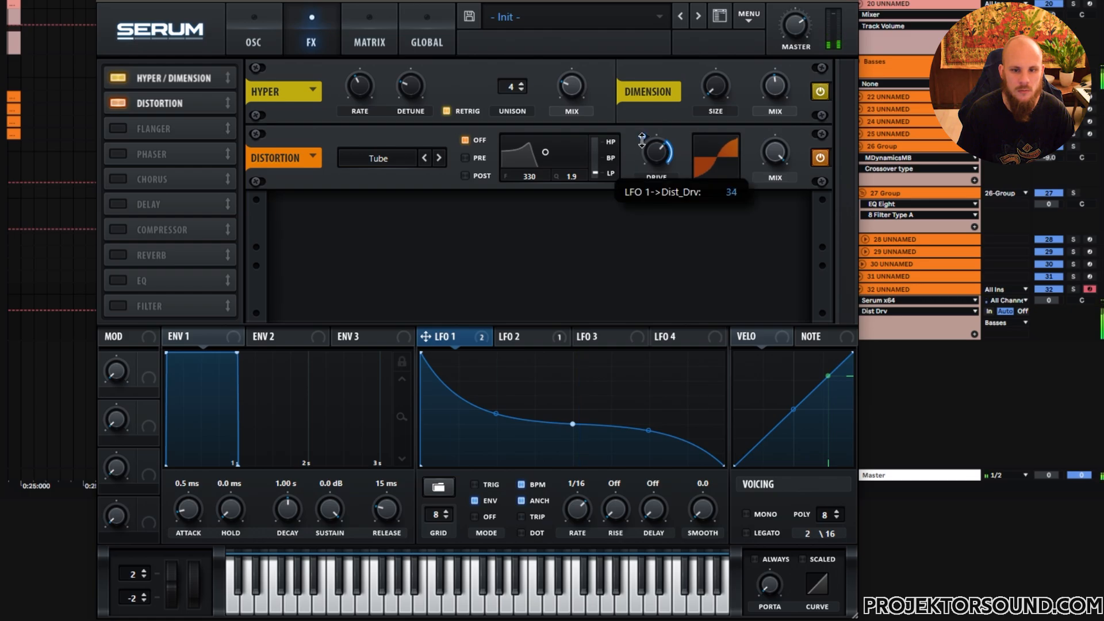
# - Bend the modulation curve of the LFO 1 to Dist_Drv routing in the matrix
pyautogui.click(372, 39)
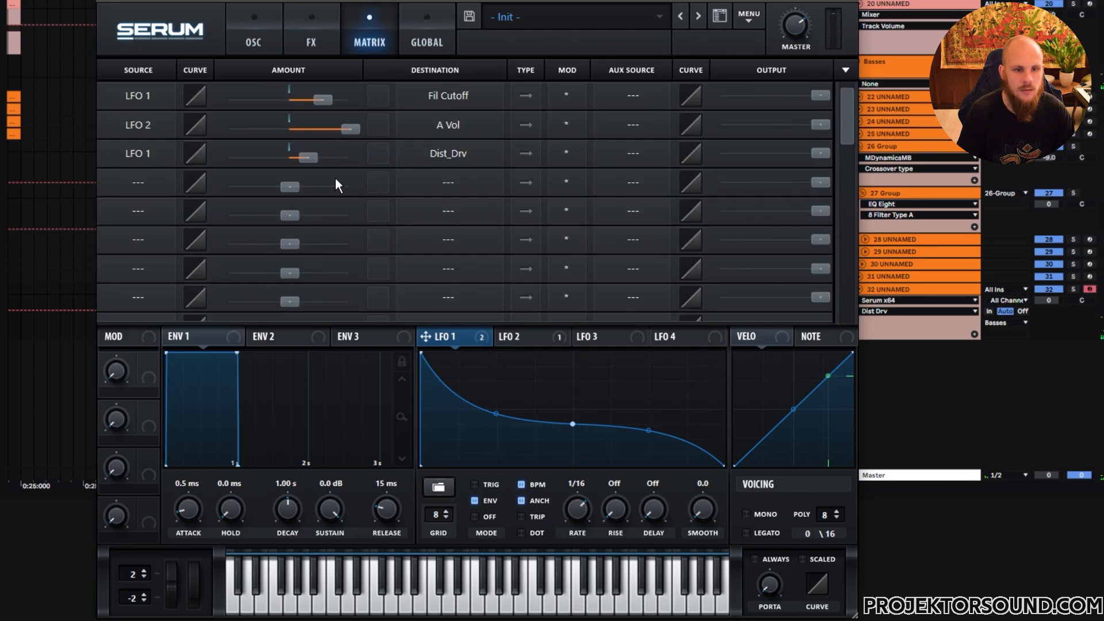
pyautogui.moveTo(198, 154); pyautogui.dragTo(206, 101)
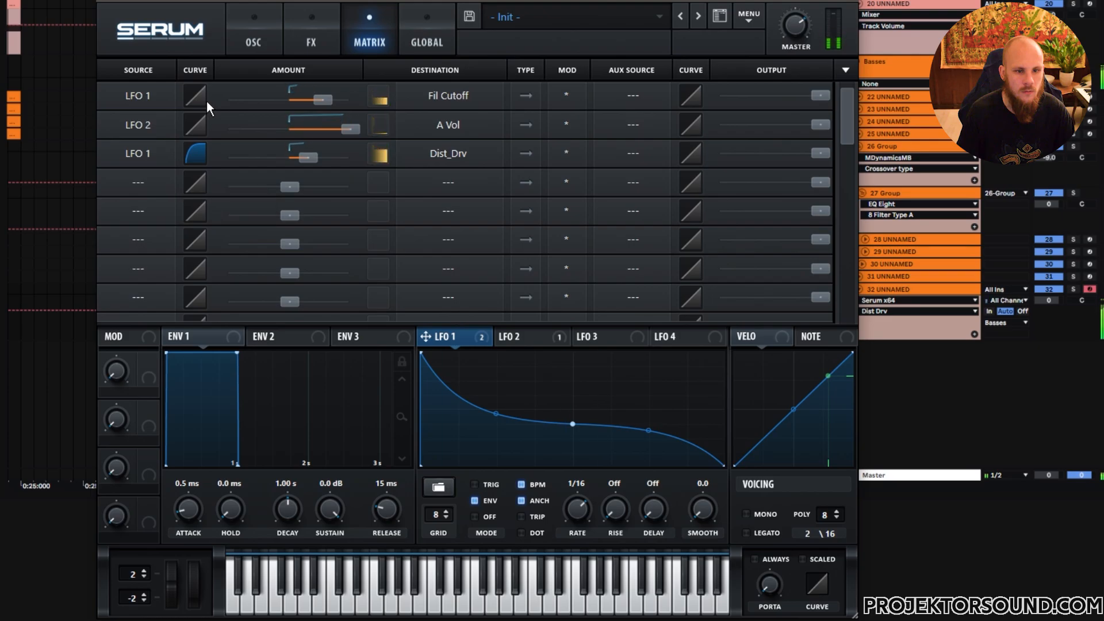
# - Enable the Compressor effect and adjust its gain and release
pyautogui.click(311, 39)
pyautogui.click(121, 228)
pyautogui.moveTo(565, 222); pyautogui.dragTo(572, 171)
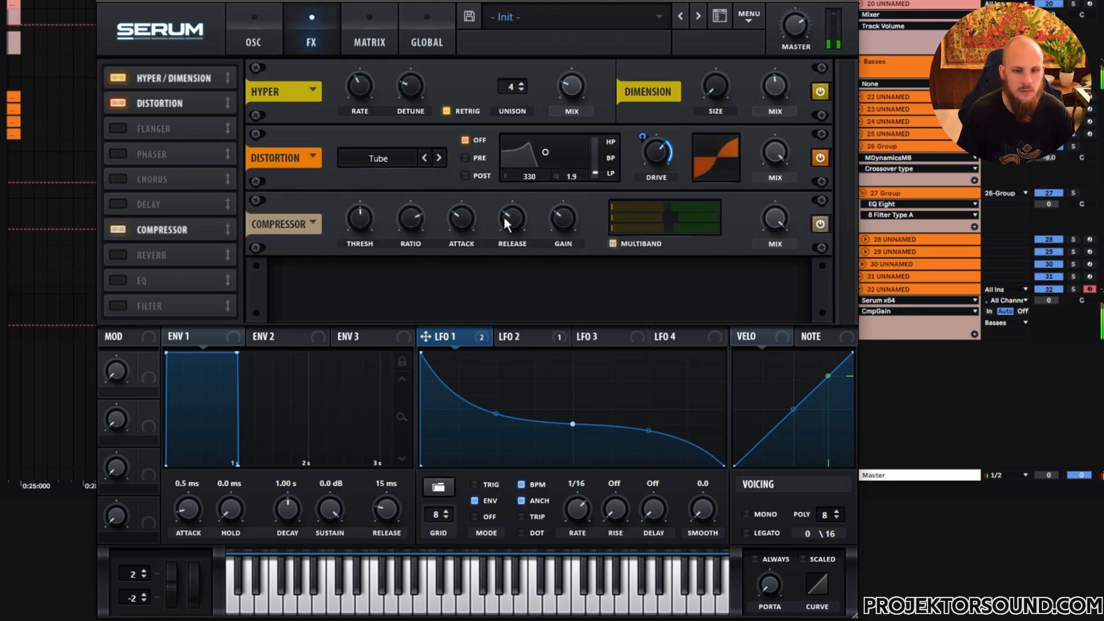
pyautogui.moveTo(504, 216)
pyautogui.mouseDown()
pyautogui.moveTo(530, 183)
pyautogui.moveTo(509, 244)
pyautogui.moveTo(514, 226)
pyautogui.mouseUp()
# - Enable the EQ effect, change its low band shape, and lower its low frequency
pyautogui.click(118, 281)
pyautogui.click(488, 305)
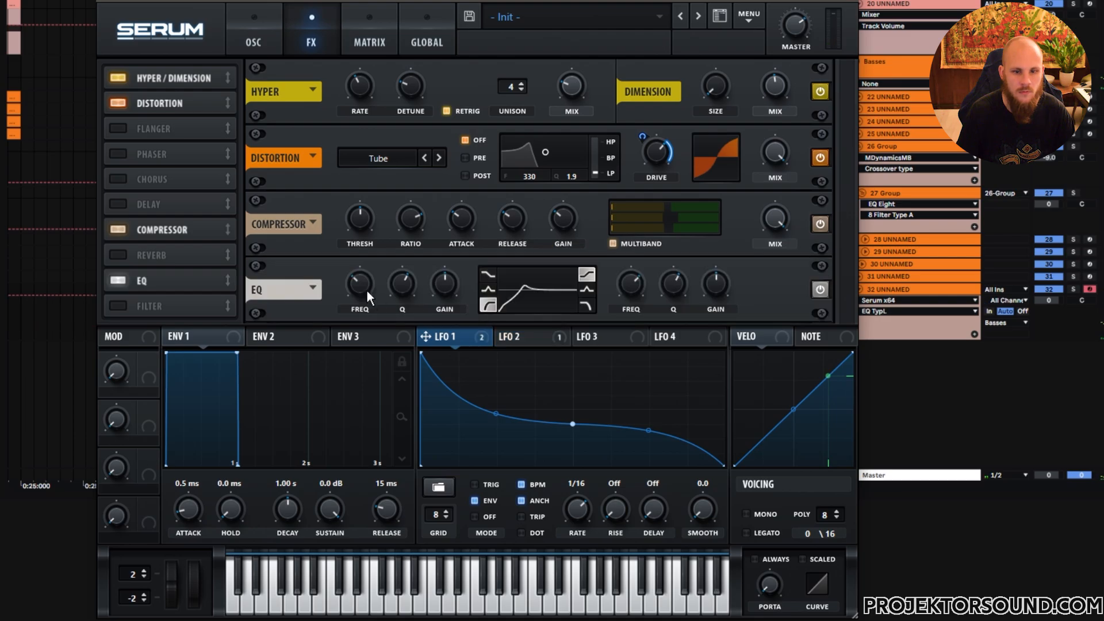
pyautogui.moveTo(399, 286); pyautogui.dragTo(361, 279)
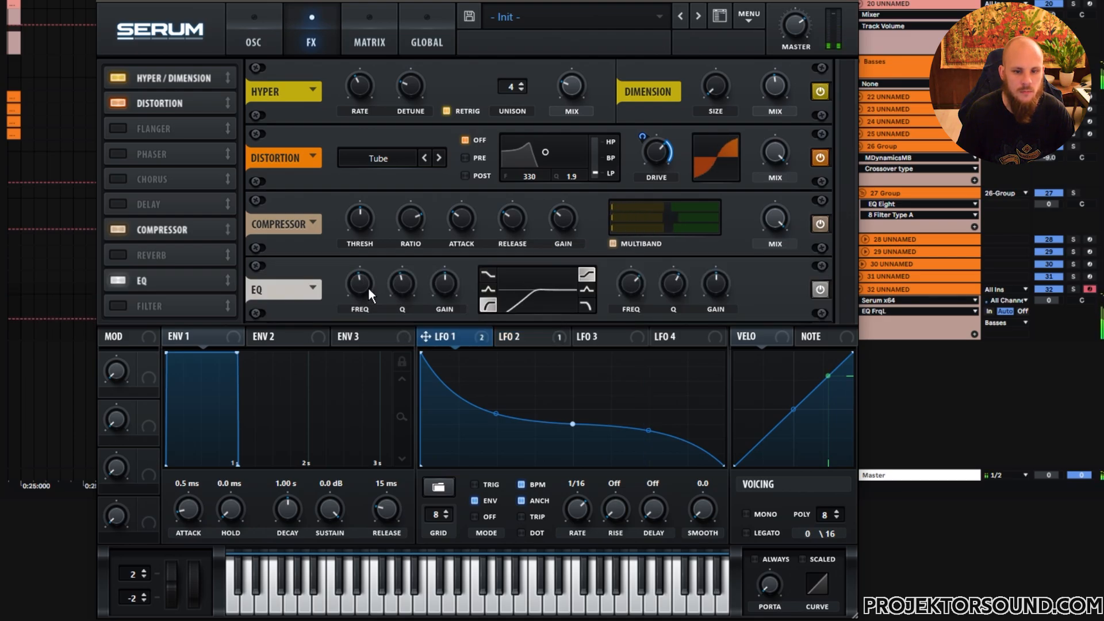
# - Reshape LFO 2 so it starts low and curves up in a fade-in attack
pyautogui.click(521, 336)
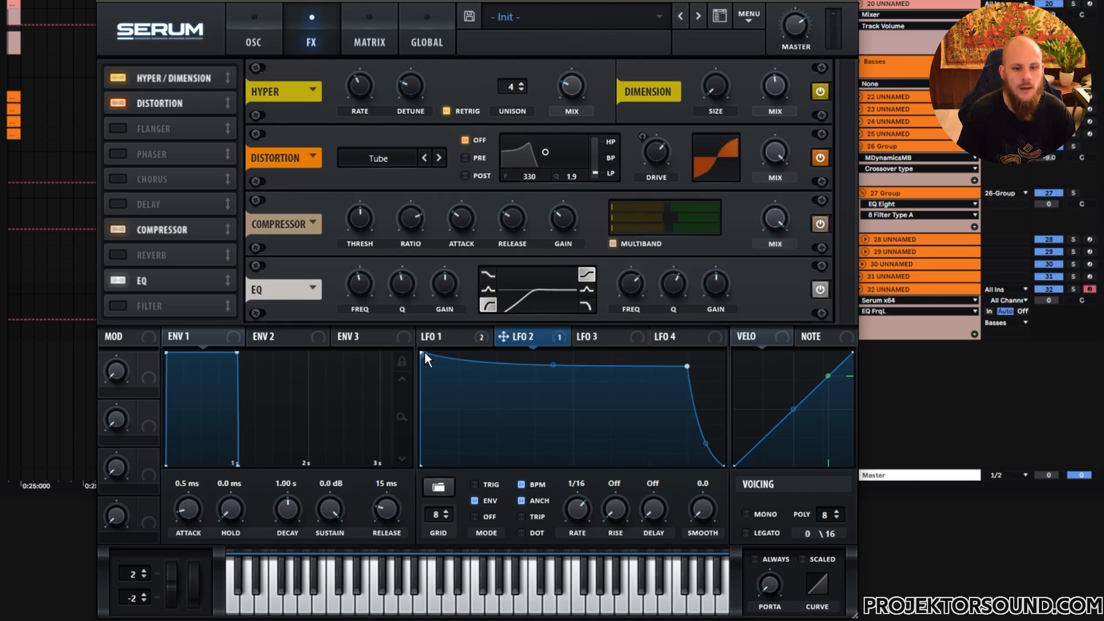
pyautogui.moveTo(422, 356); pyautogui.dragTo(390, 405)
pyautogui.moveTo(552, 370); pyautogui.dragTo(548, 353)
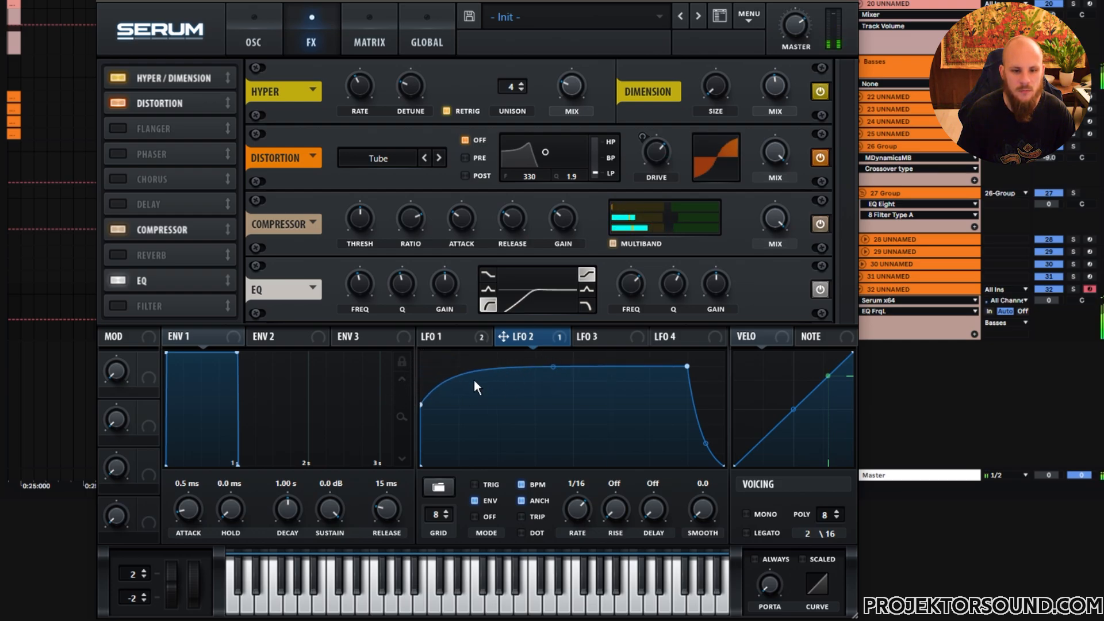
pyautogui.moveTo(424, 406); pyautogui.dragTo(405, 433)
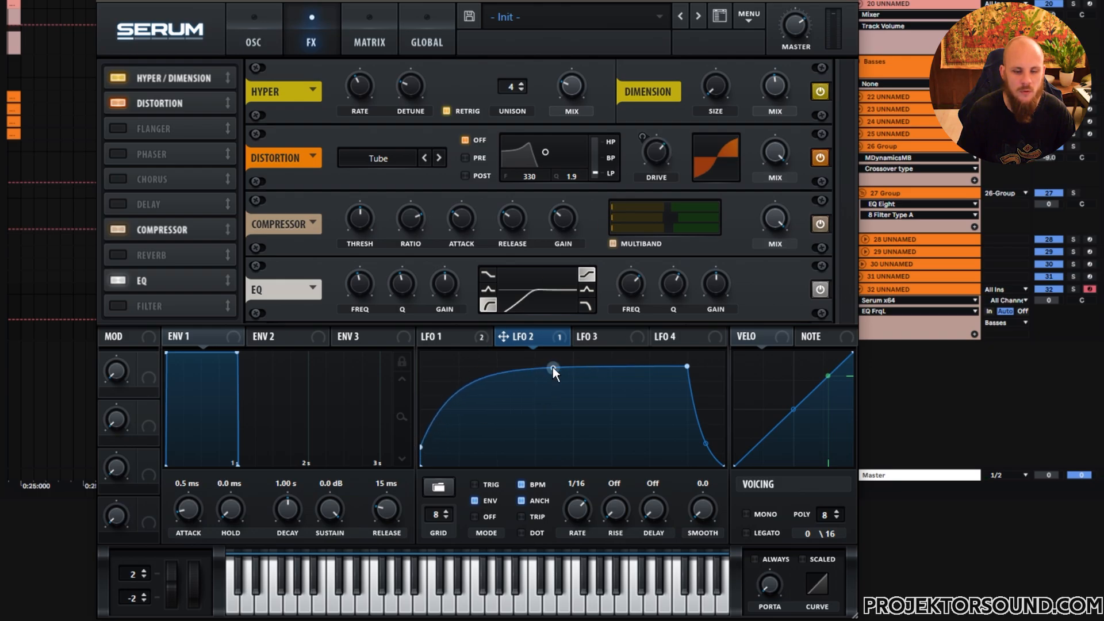
pyautogui.moveTo(424, 447); pyautogui.dragTo(410, 442)
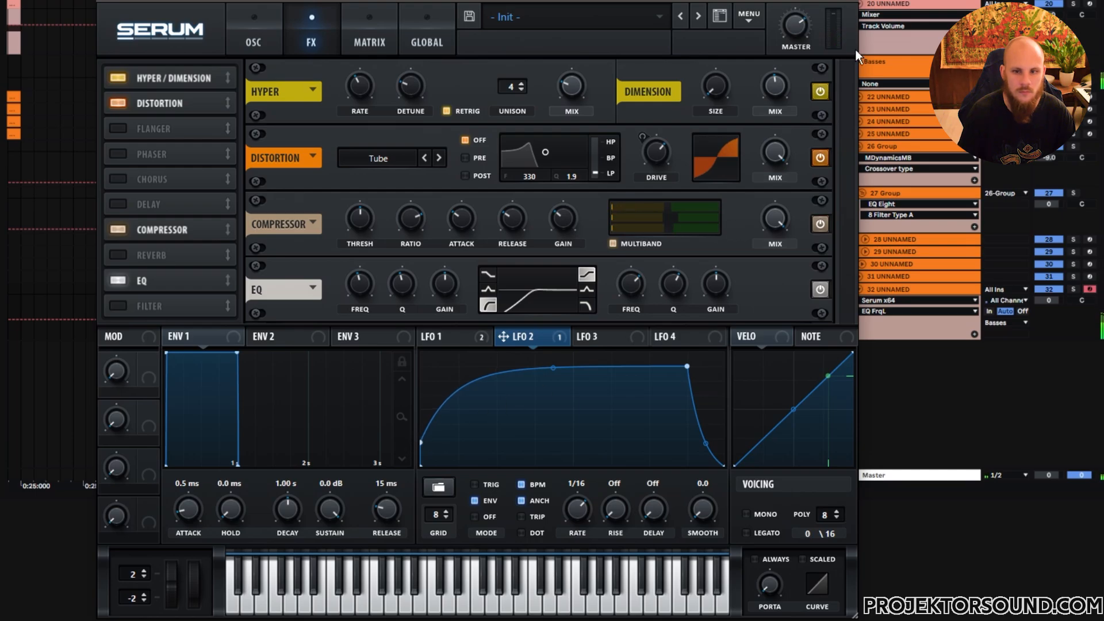
# - Close the synth window and play back the bass from the new clip
pyautogui.click(848, 1)
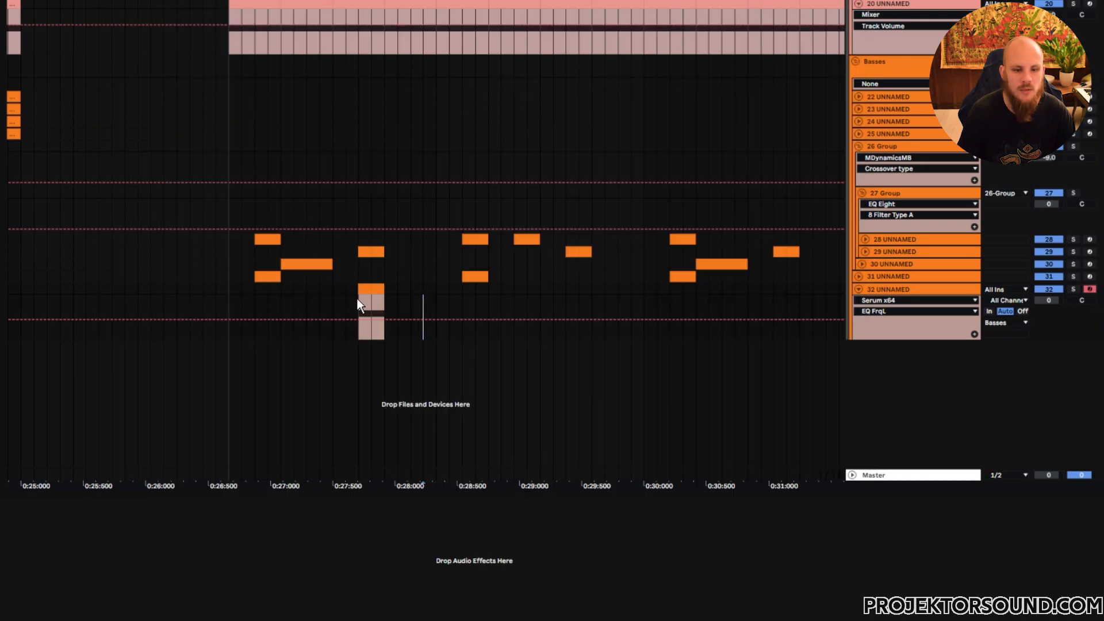
pyautogui.click(357, 299)
pyautogui.press('space')
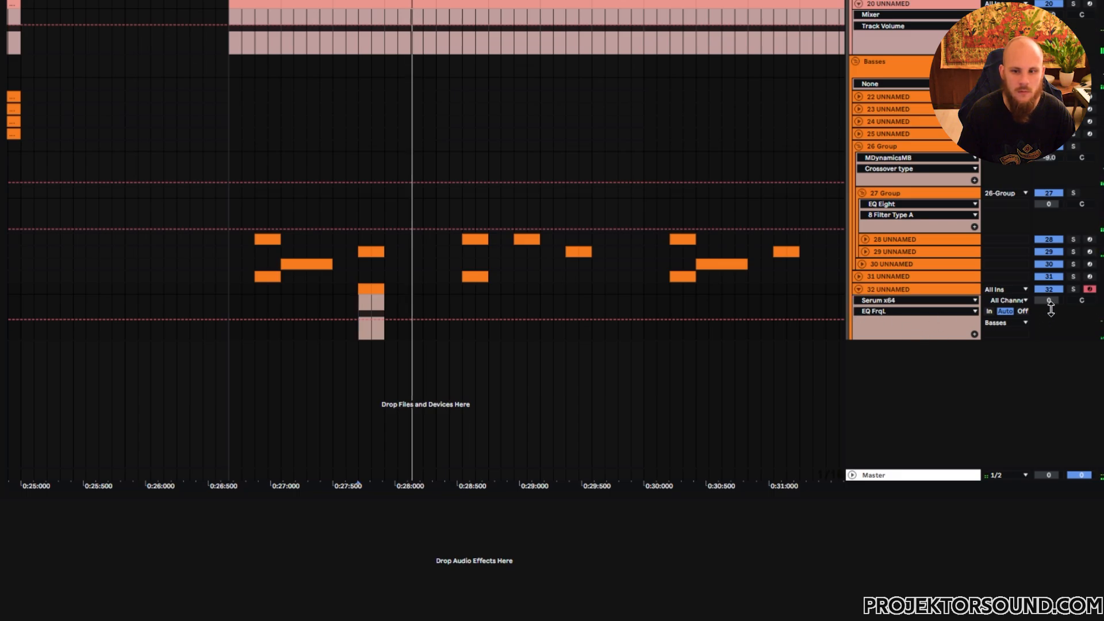
# - Reopen Serum, enable the FX Filter, and modulate its cutoff with an LFO 3 envelope curve at 1/16
pyautogui.hotkey('ctrl', 'alt', 'p')
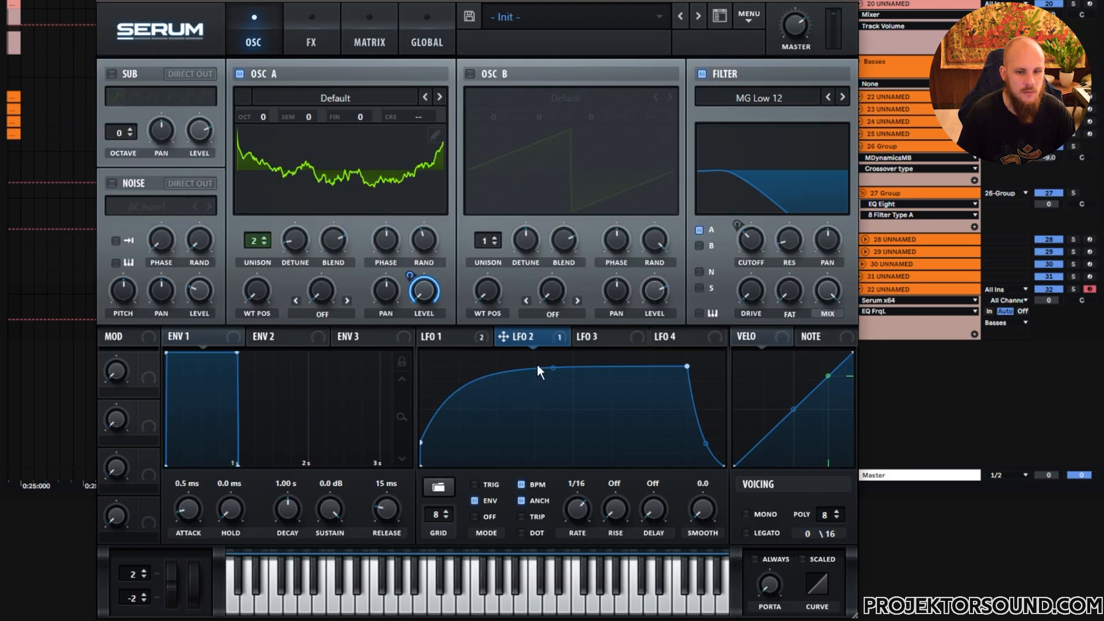
pyautogui.click(594, 339)
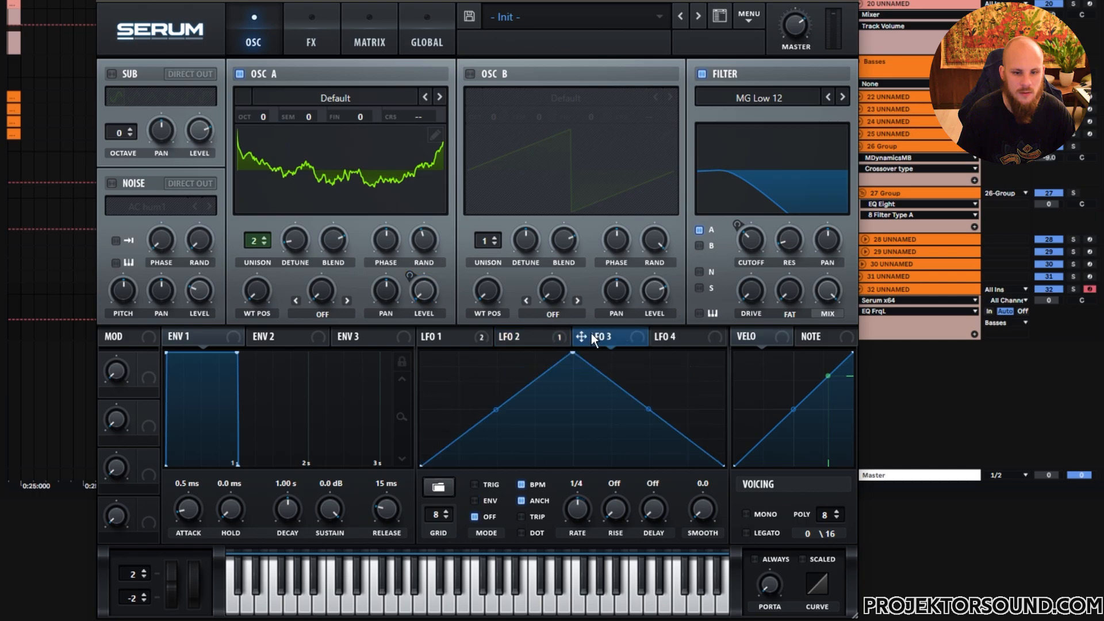
pyautogui.click(314, 43)
pyautogui.click(123, 305)
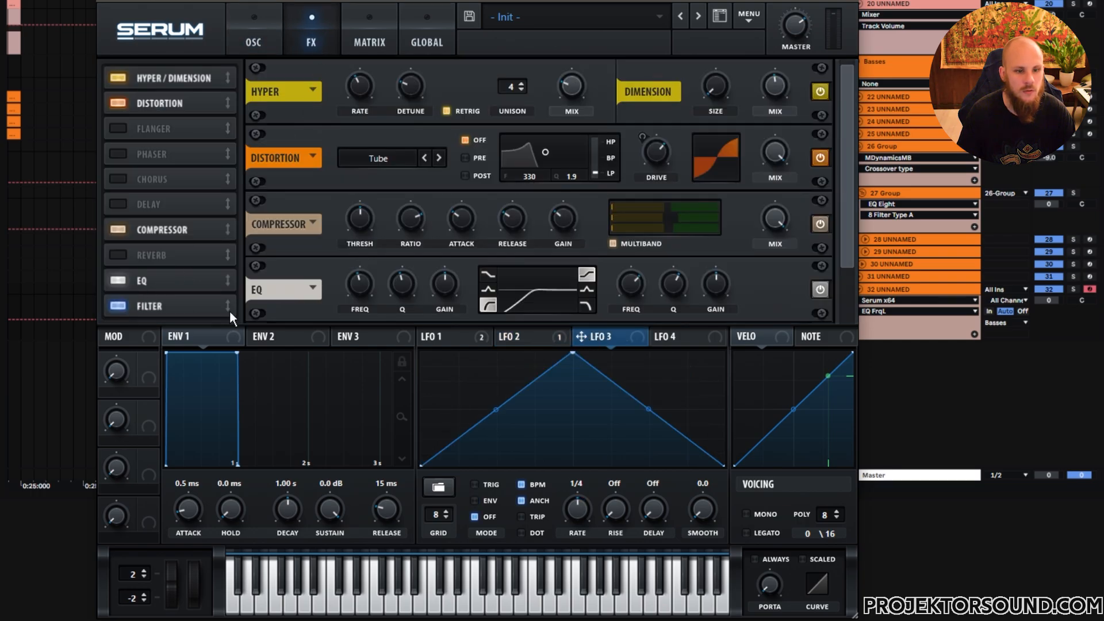
pyautogui.moveTo(844, 229); pyautogui.dragTo(834, 300)
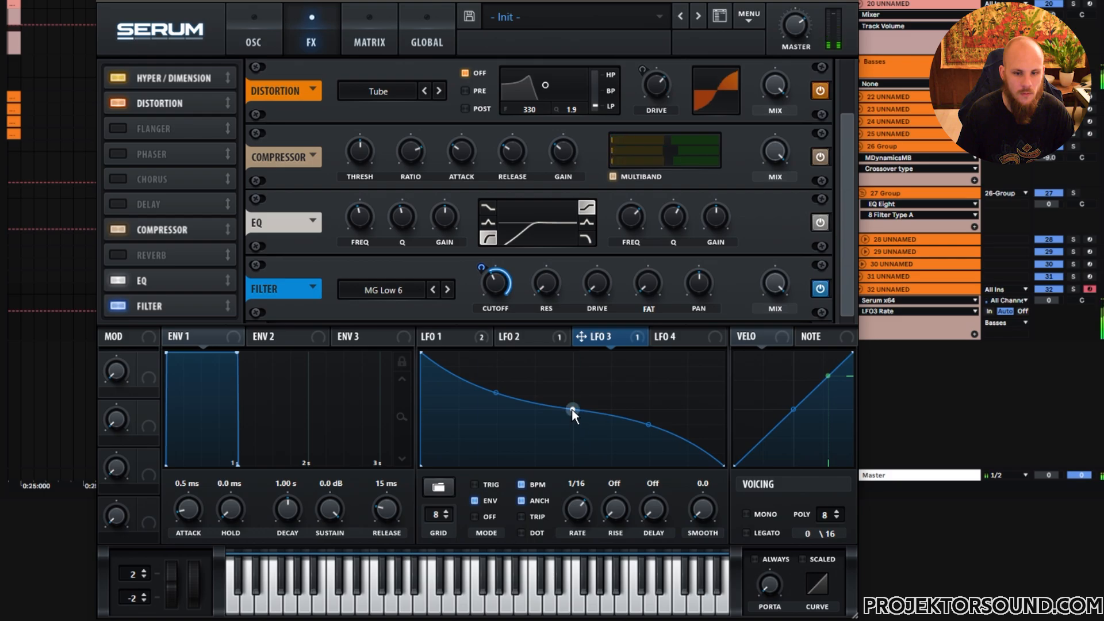
pyautogui.moveTo(572, 410); pyautogui.dragTo(571, 421)
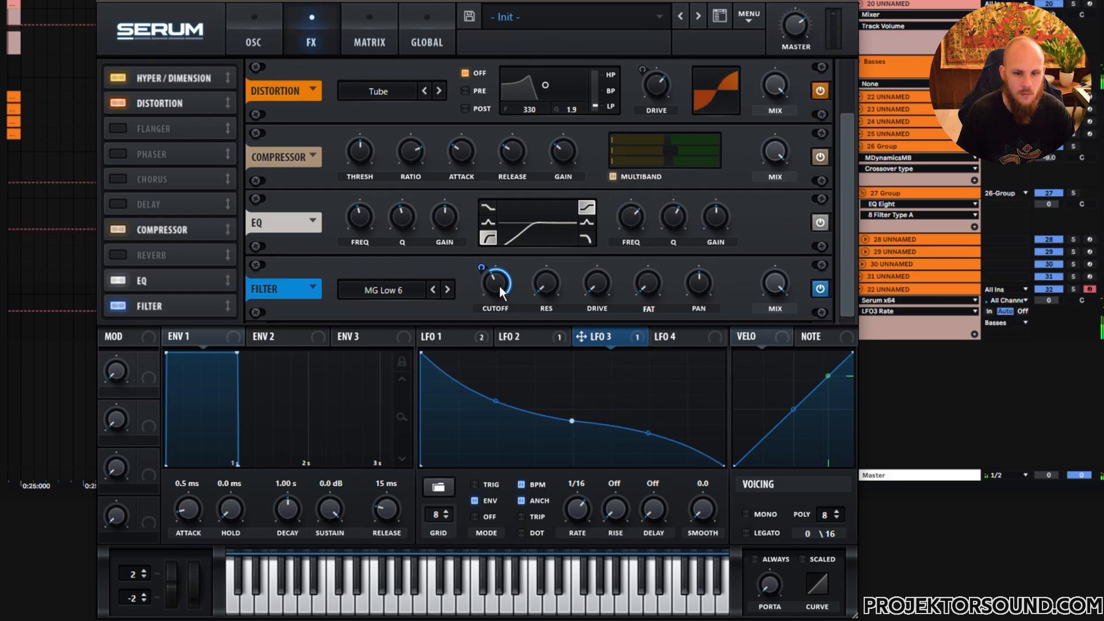
# - Switch the FX filter type to MG Low 12 and nudge its cutoff
pyautogui.moveTo(490, 294)
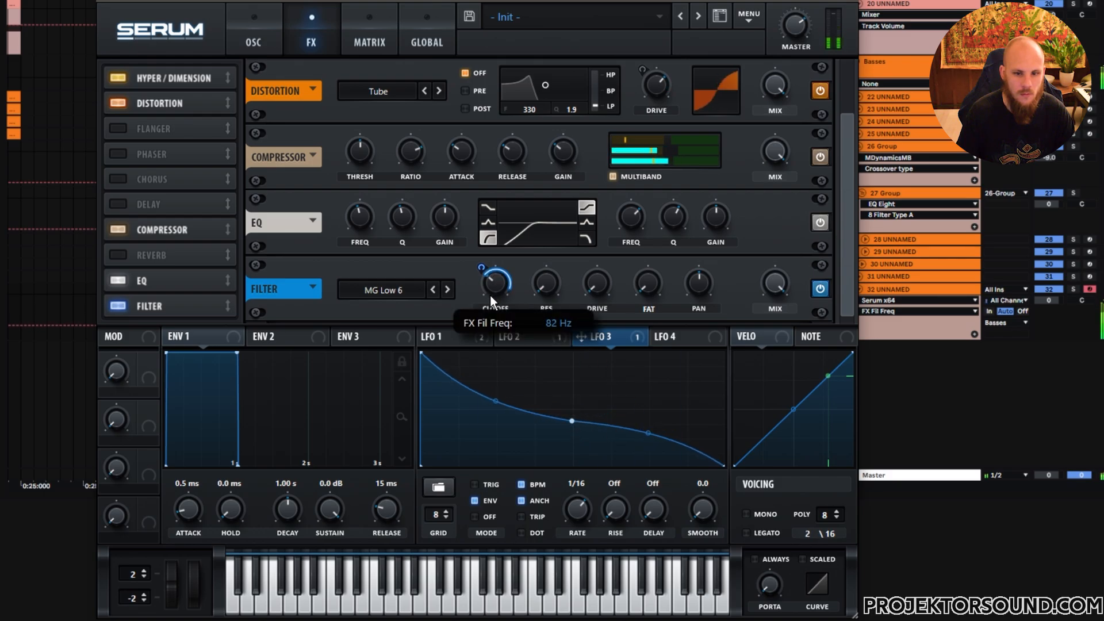
pyautogui.click(448, 291)
pyautogui.moveTo(501, 285); pyautogui.dragTo(502, 282)
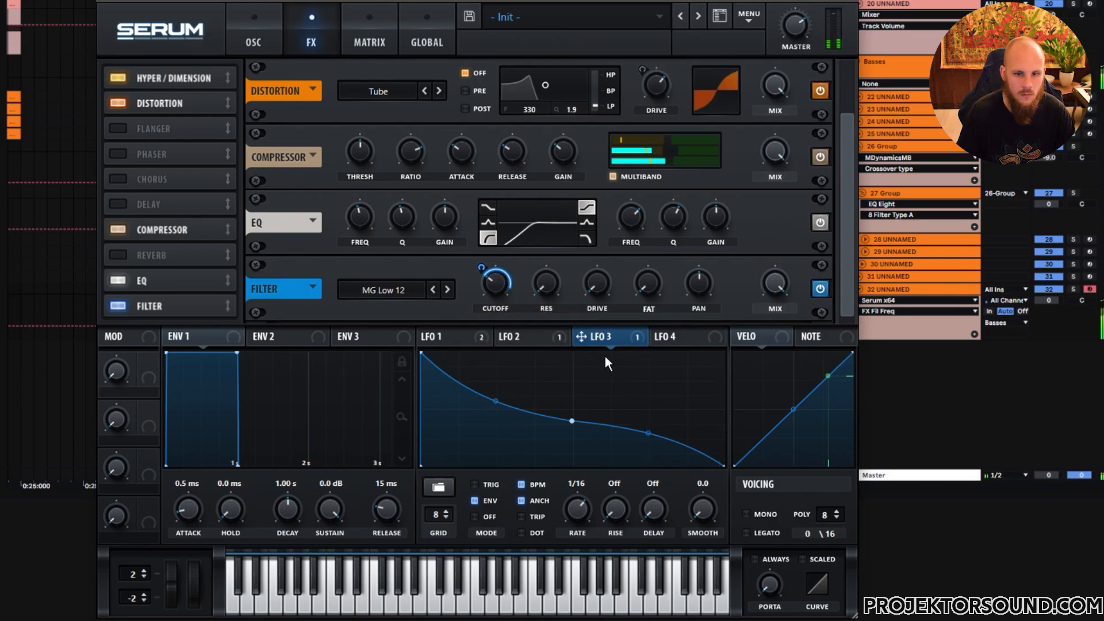
# - Close the synth window and play the arrangement from the bass clip
pyautogui.click(847, 2)
pyautogui.click(435, 351)
pyautogui.press('space')
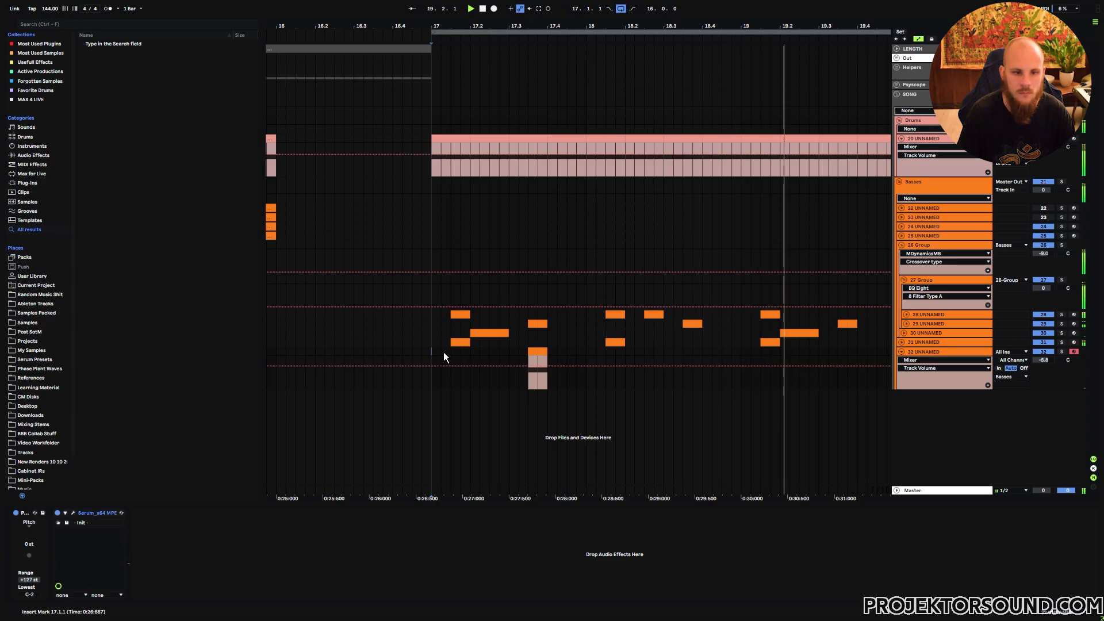
# - Select the bar containing the new bass clip and duplicate it three times
pyautogui.moveTo(432, 352); pyautogui.dragTo(587, 358)
pyautogui.hotkey('ctrl', 'd')
pyautogui.hotkey('ctrl', 'd')
pyautogui.hotkey('ctrl', 'd')
pyautogui.hotkey('ctrl', 'd')
pyautogui.hotkey('ctrl', 'd')
pyautogui.hotkey('ctrl', 'd')
pyautogui.hotkey('ctrl', 'd')
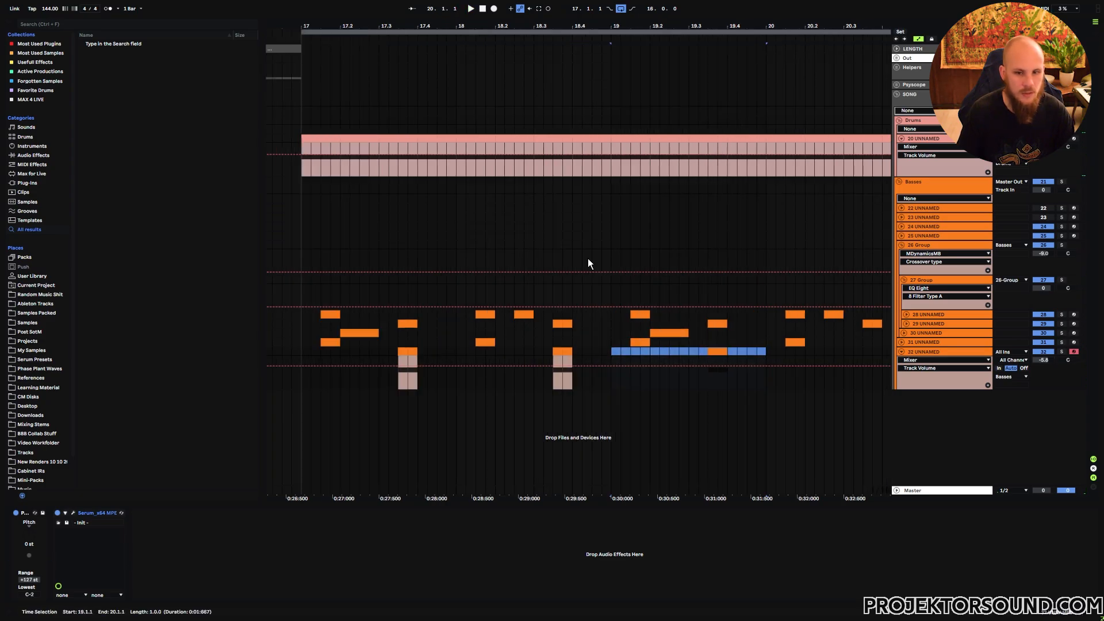
# - Play back the arrangement to hear the duplicated bass section
pyautogui.click(418, 323)
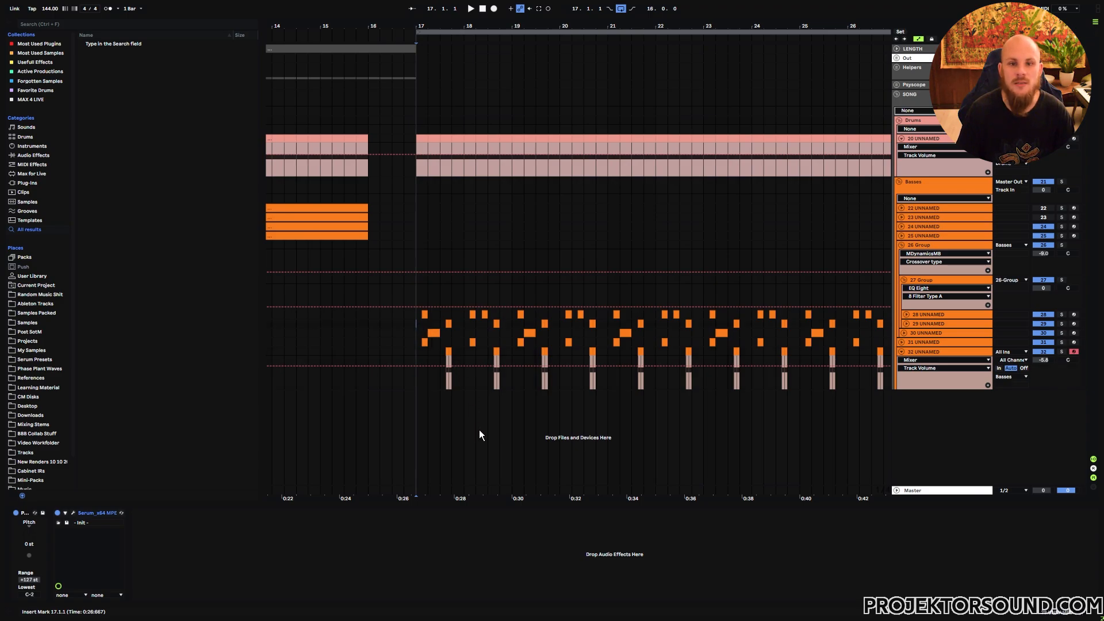
pyautogui.press('space')
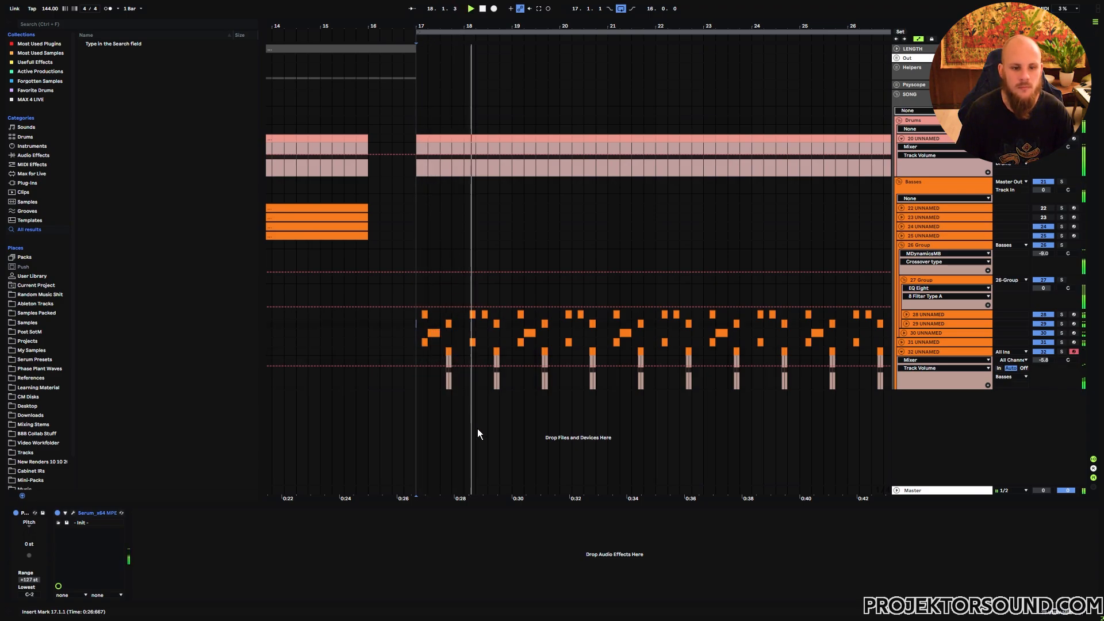